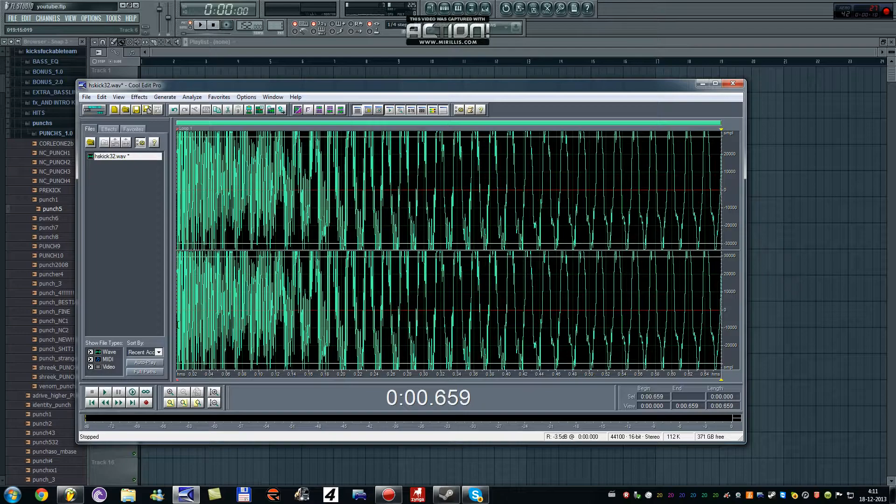
- Play back the hskick32.wav kick and save the file
click(106, 393)
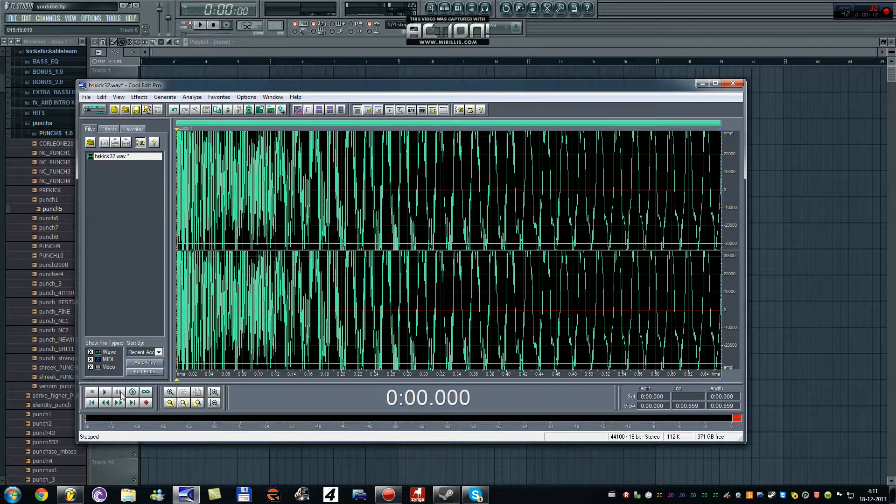
click(86, 98)
click(121, 218)
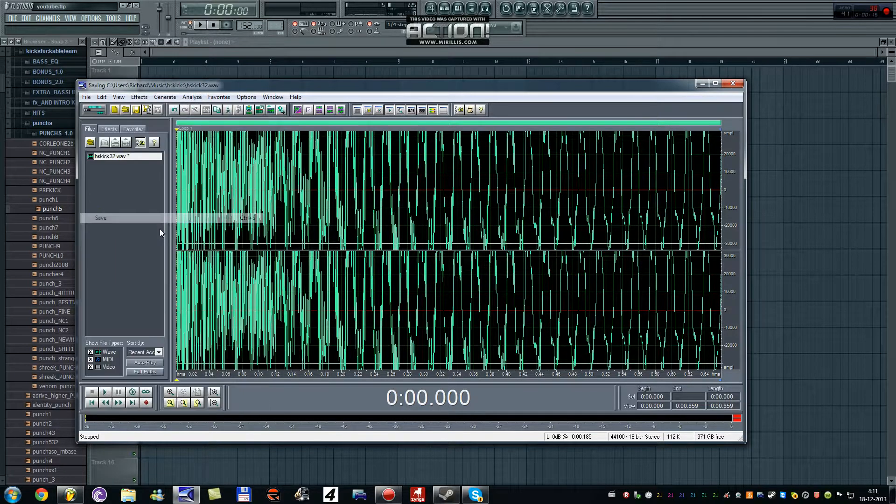
- Select the kick's tail from 0:00.091 to the end of the waveform and audition the selection
drag(276, 191, 721, 192)
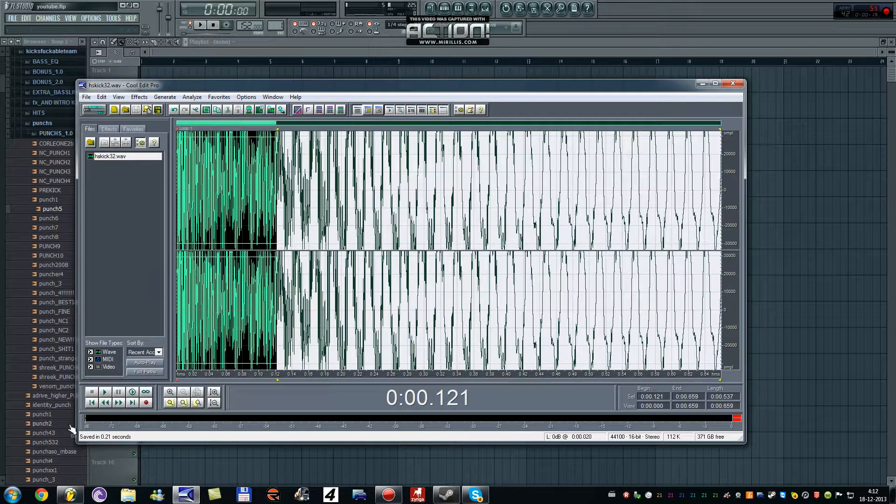
click(106, 392)
drag(278, 131, 253, 131)
click(105, 392)
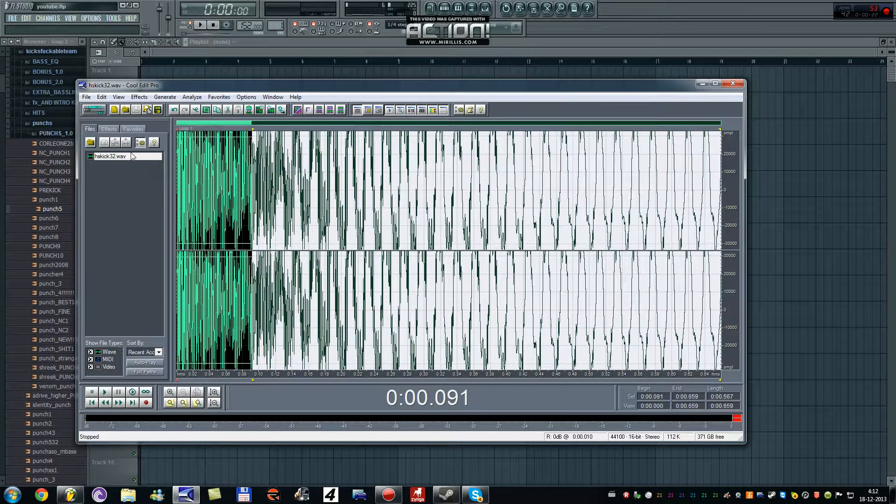
- Open Pitch Bender for the selected tail and check the semitone offsets in the text file on the desktop
click(165, 97)
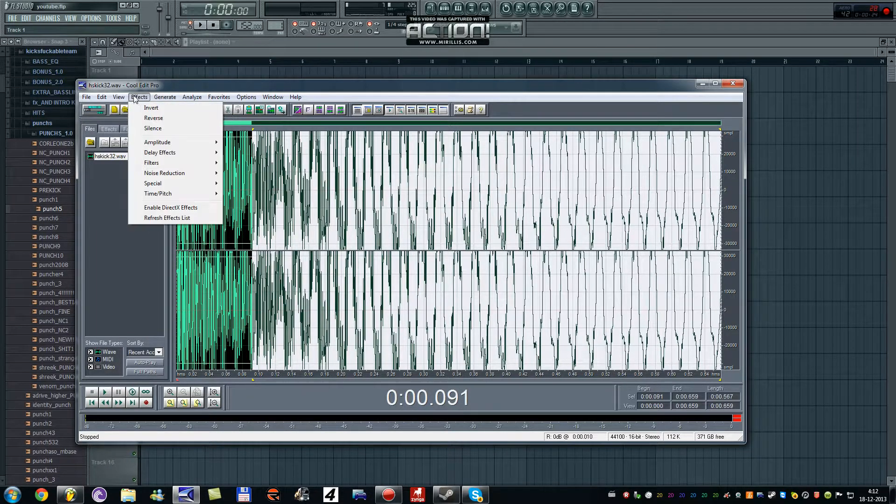
mouse_move(178, 193)
click(243, 204)
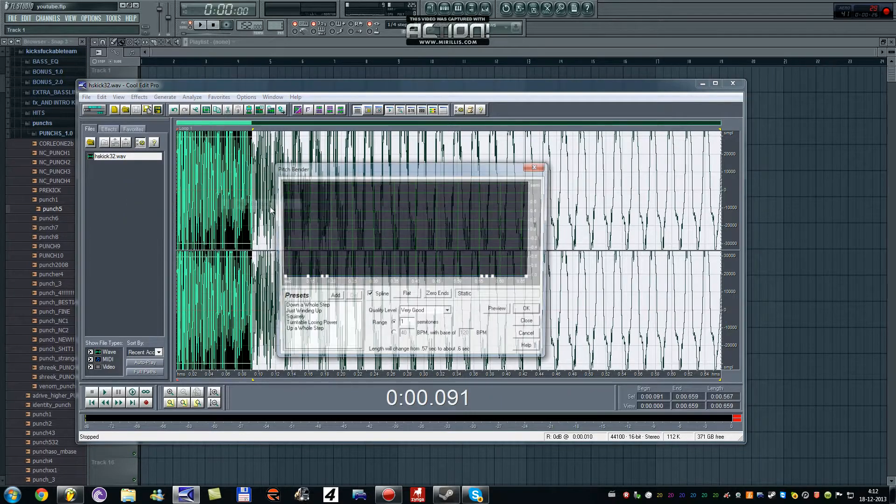
click(892, 495)
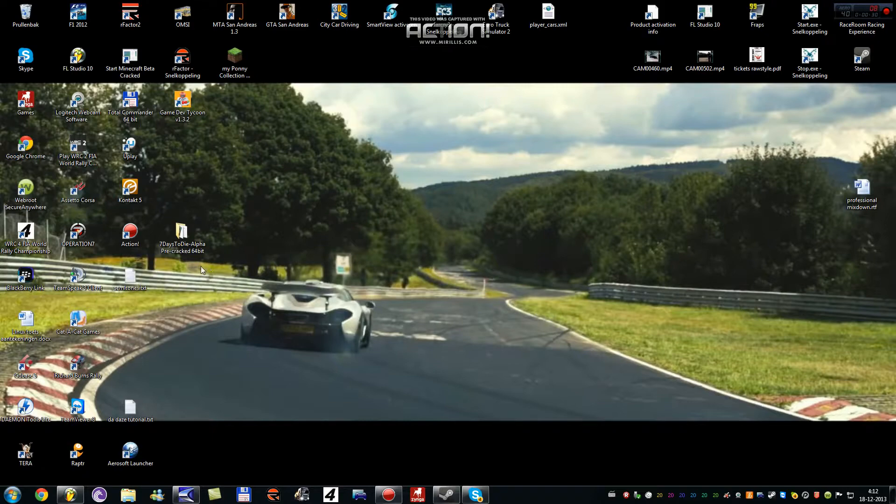
double_click(129, 279)
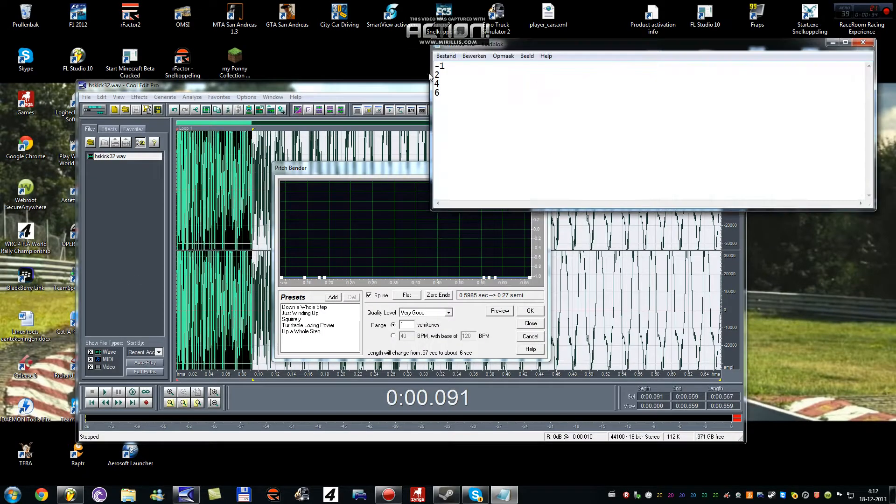
click(359, 89)
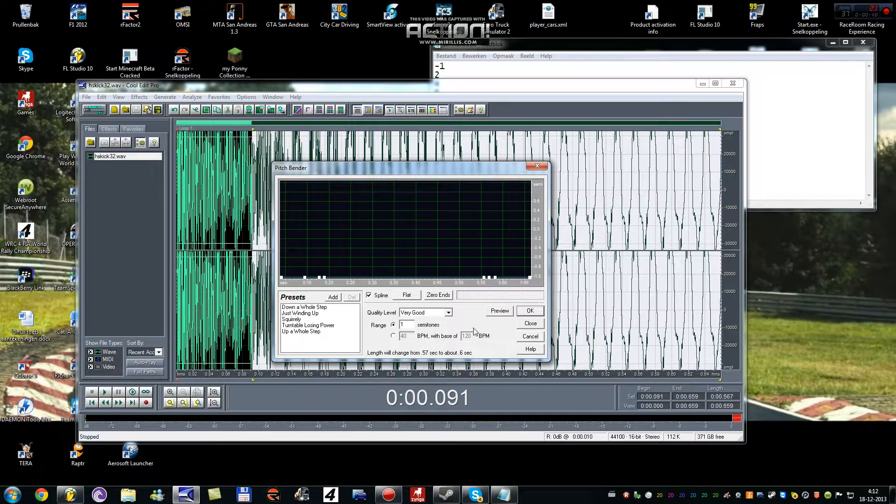
- Pitch the selected tail down 1 semitone with Pitch Bender, undo it, and apply the same bend again
click(530, 312)
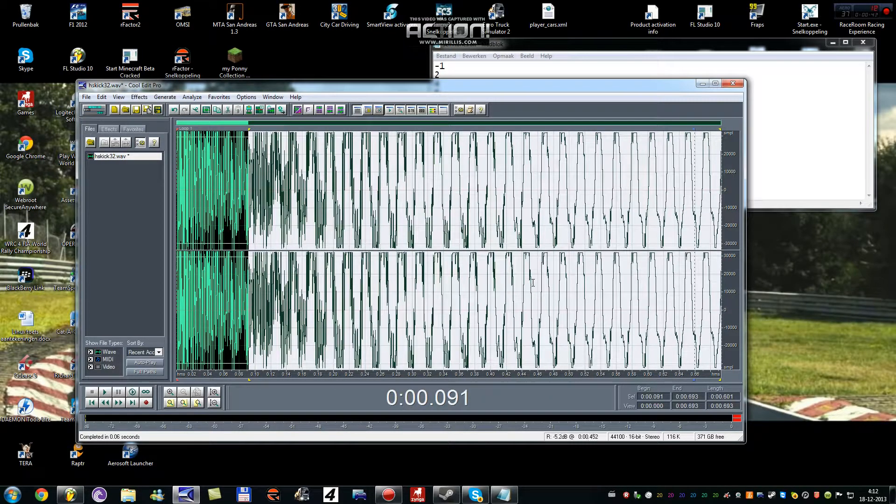
key(ctrl+z)
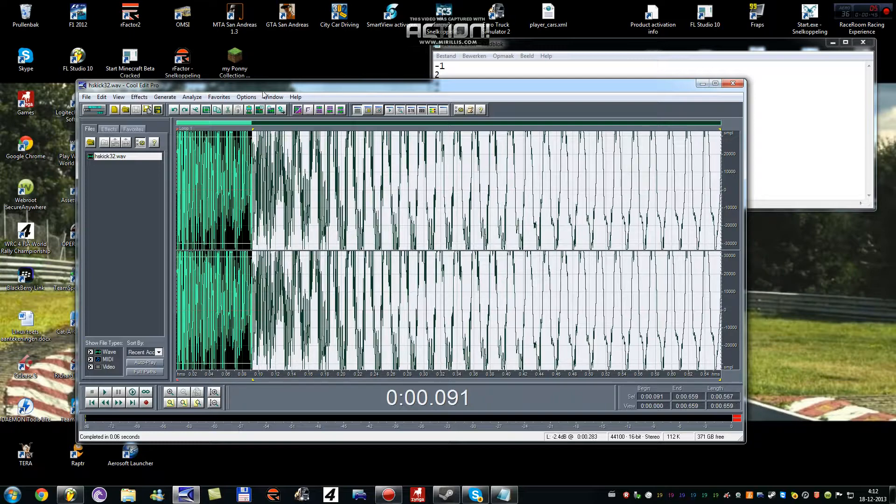
click(140, 97)
mouse_move(193, 195)
click(238, 204)
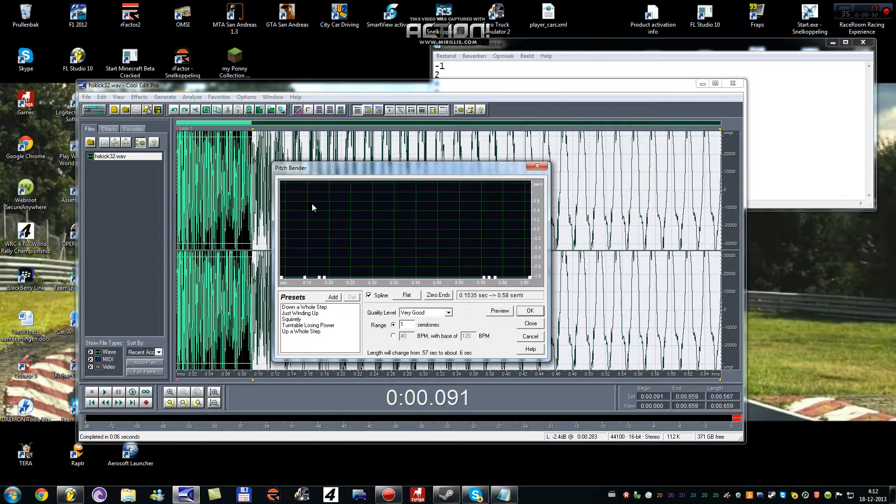
click(531, 311)
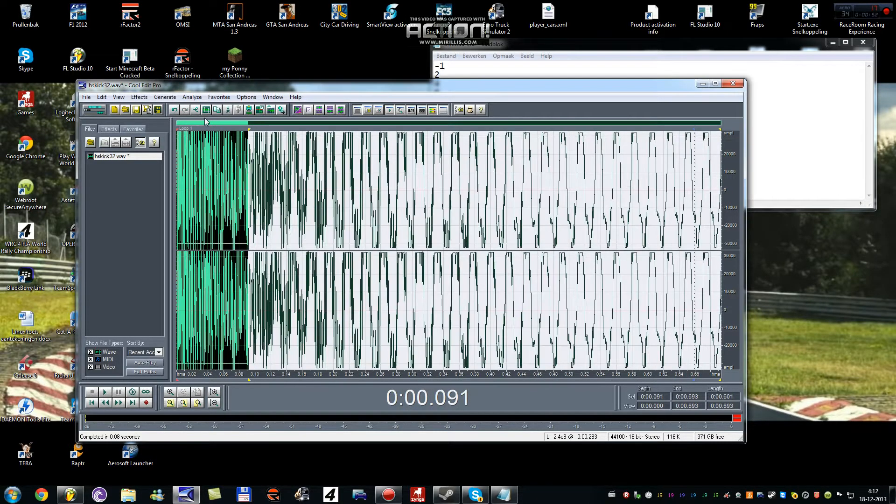
- Time-stretch the pitched tail back to about 0.567 s with high precision, preserving pitch
click(139, 97)
mouse_move(204, 196)
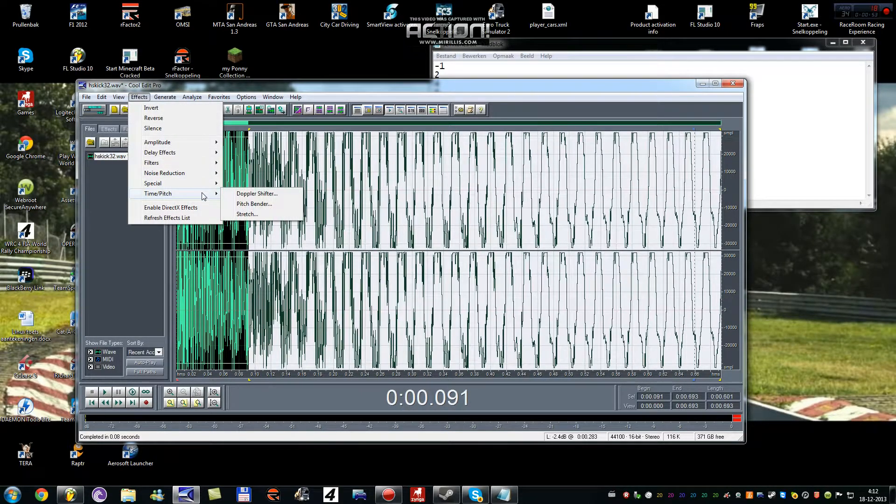
click(248, 214)
double_click(423, 225)
text(0.60)
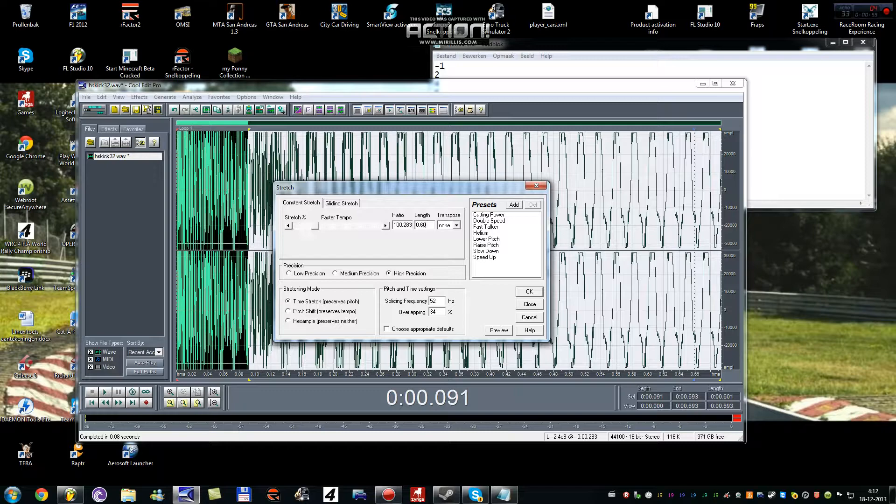
key(BackSpace)
text(5)
key(BackSpace)
click(531, 293)
- Select the entire waveform and listen to the pitched kick
drag(253, 130, 70, 110)
key(space)
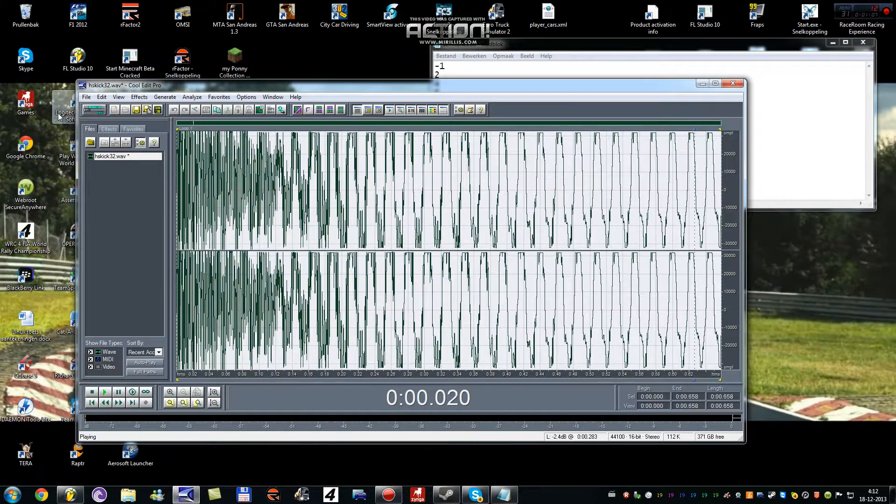
key(space)
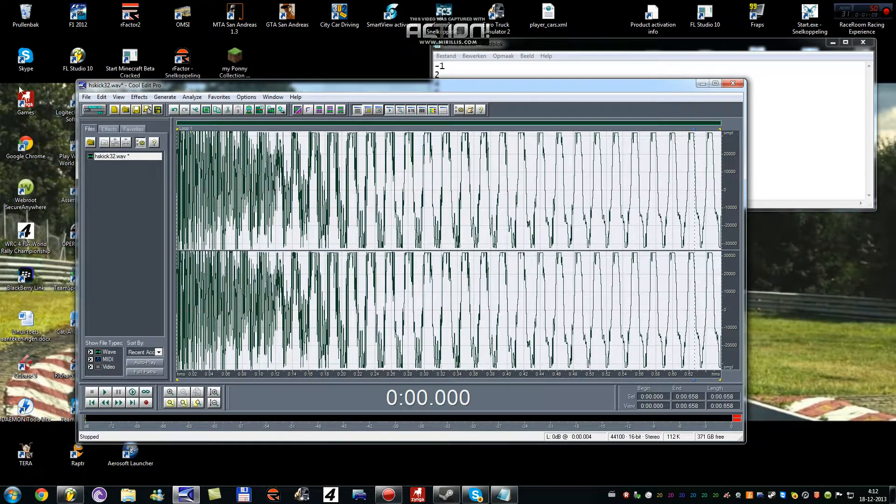
- Save the pitched kick as a new file named hskick32_-1.wav in the hskicks folder
click(86, 97)
click(122, 233)
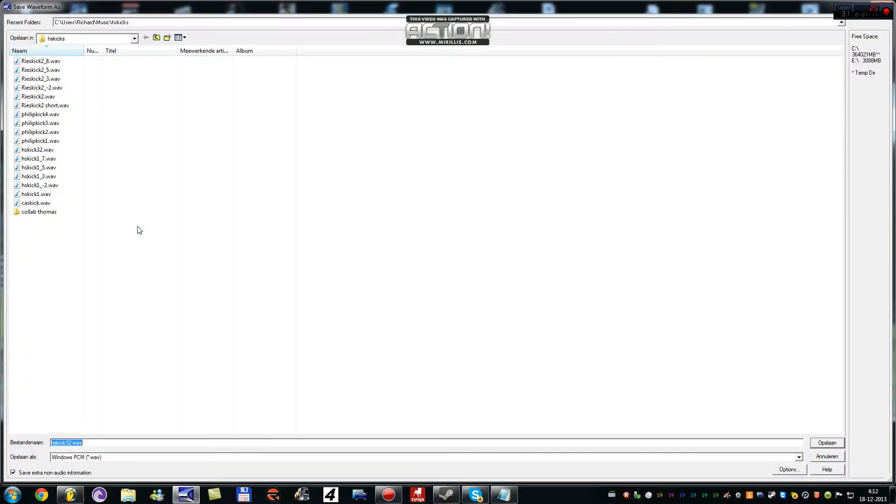
click(79, 443)
text(_-2)
key(BackSpace)
text(1)
click(827, 442)
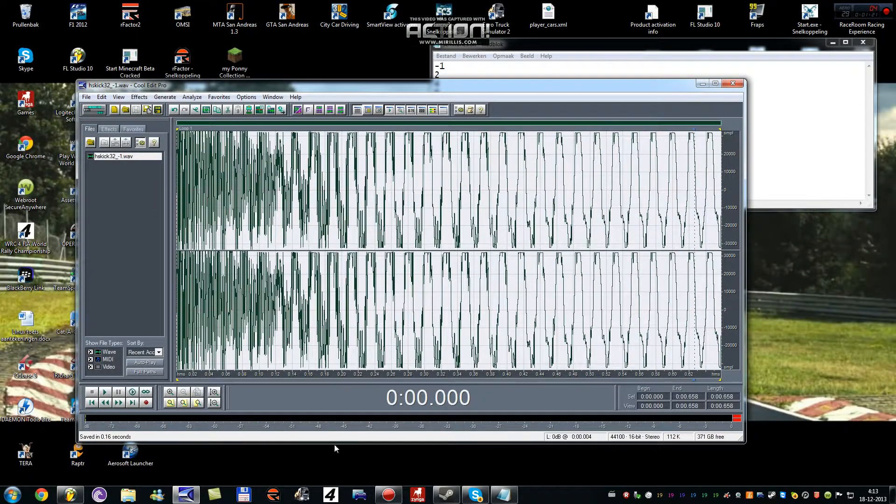
- Examine the LD Mega Lead notes in FL Studio's piano roll and return to Cool Edit Pro
click(70, 495)
right_click(572, 142)
click(588, 143)
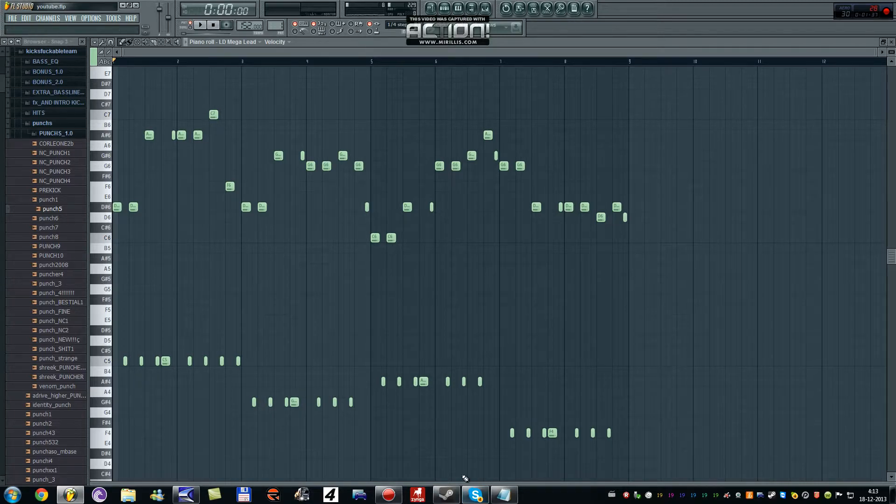
click(186, 495)
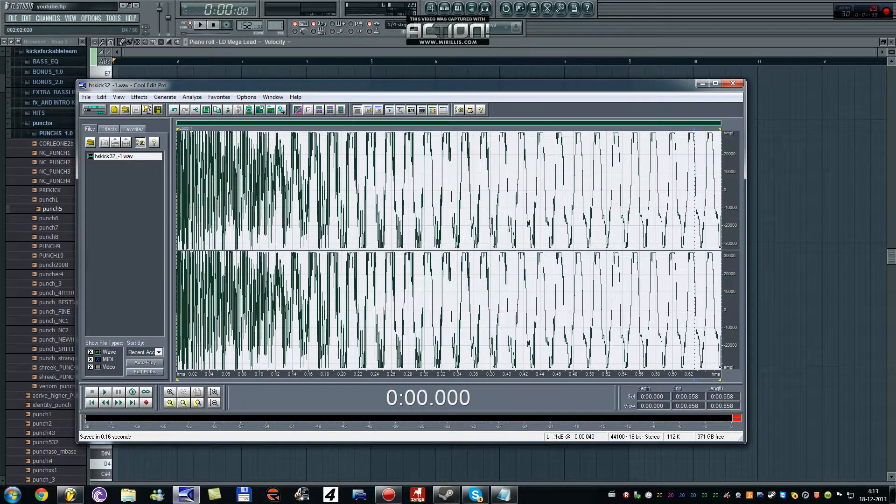
right_click(247, 182)
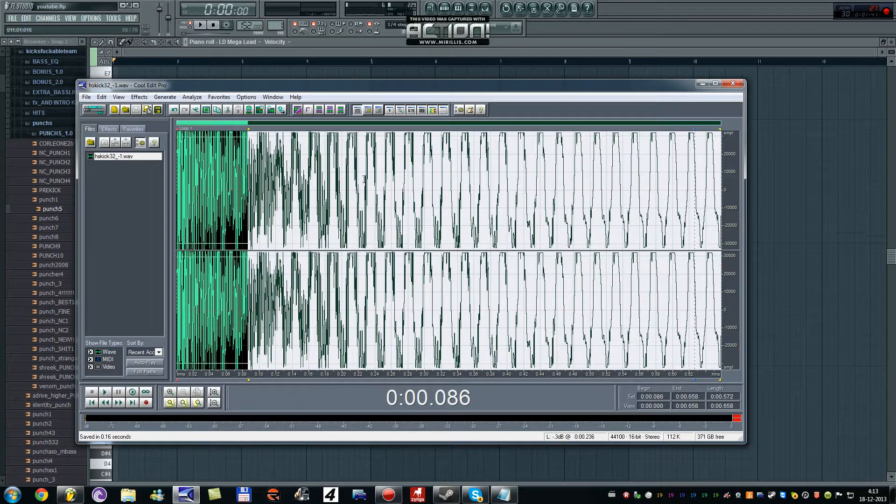
mouse_move(251, 134)
mouse_down()
mouse_move(244, 134)
mouse_move(253, 135)
mouse_up()
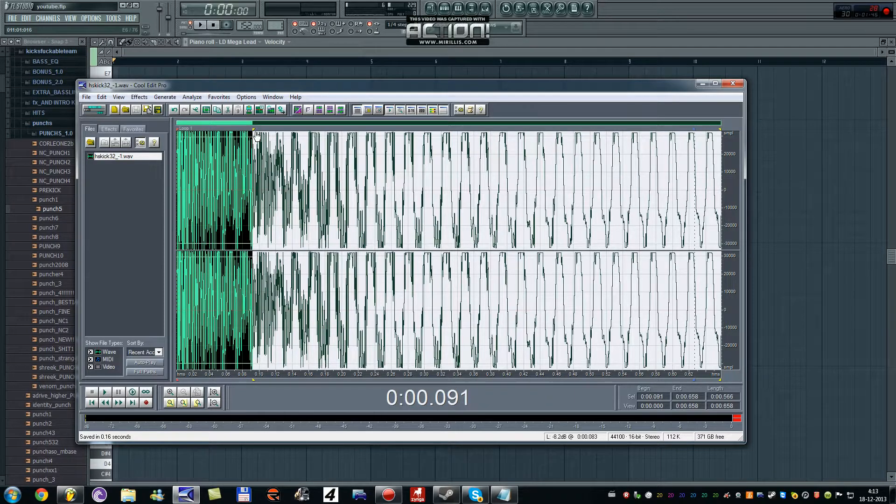
click(139, 97)
- Open the original hskick32.wav and select its tail from 0:00.091 to the end
mouse_move(102, 96)
click(89, 144)
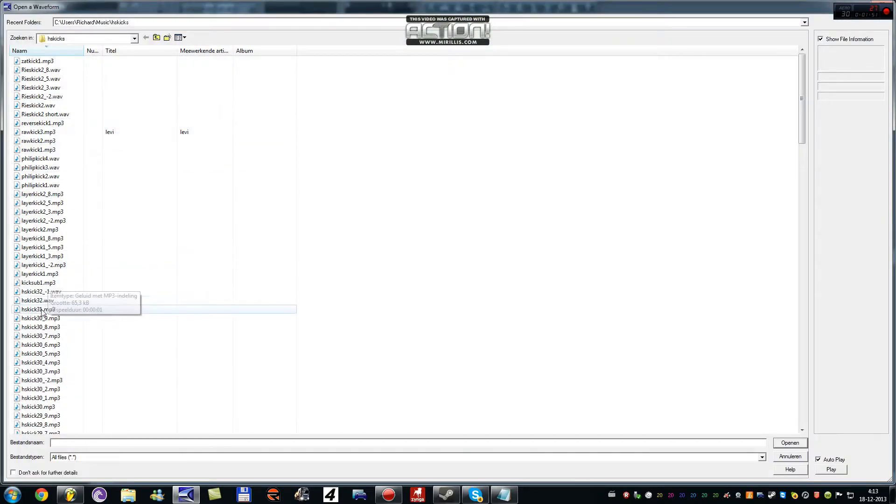
click(37, 300)
double_click(37, 300)
drag(282, 206, 759, 206)
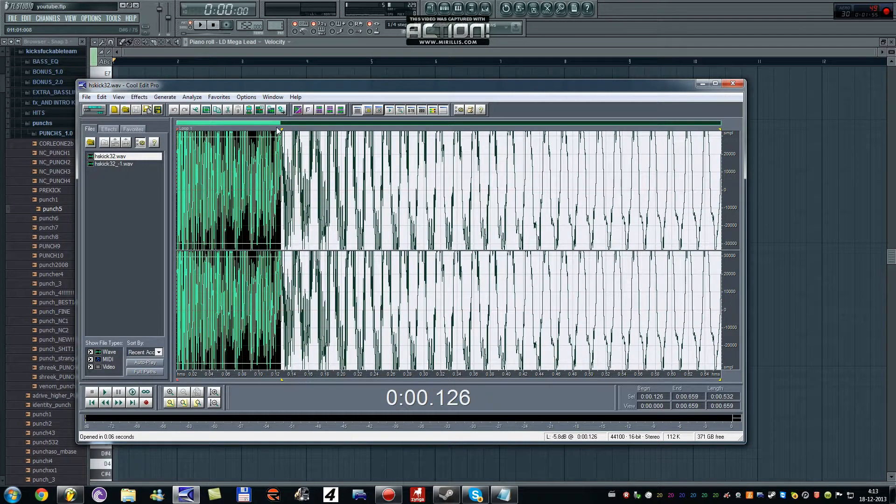
drag(282, 131, 252, 132)
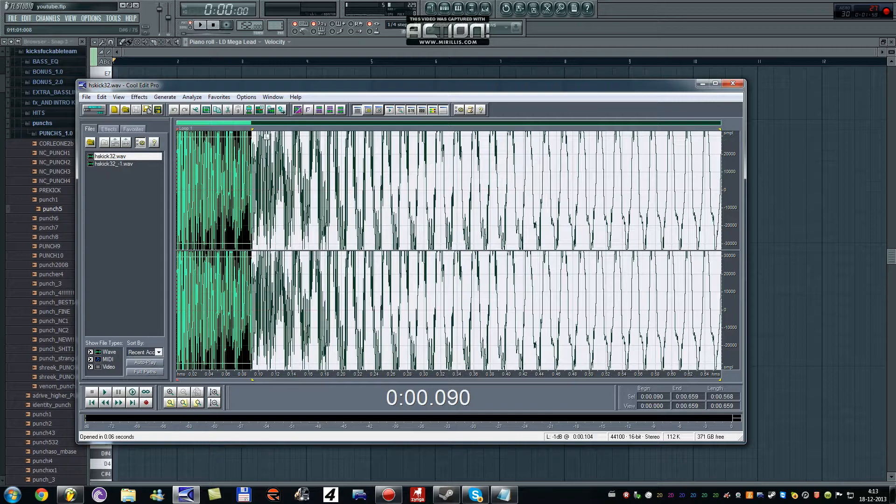
drag(252, 131, 252, 132)
- Open Pitch Bender for the original kick's tail and consult the list of semitone offsets in Notepad
click(132, 98)
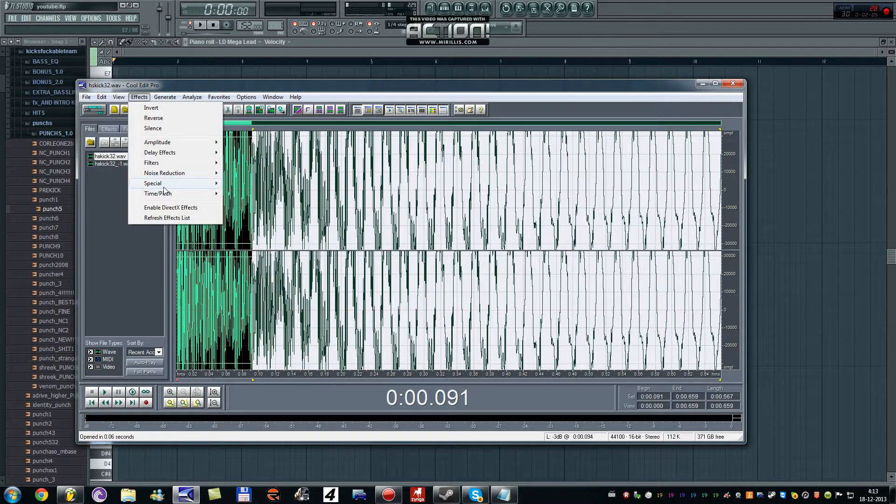
mouse_move(163, 193)
click(243, 201)
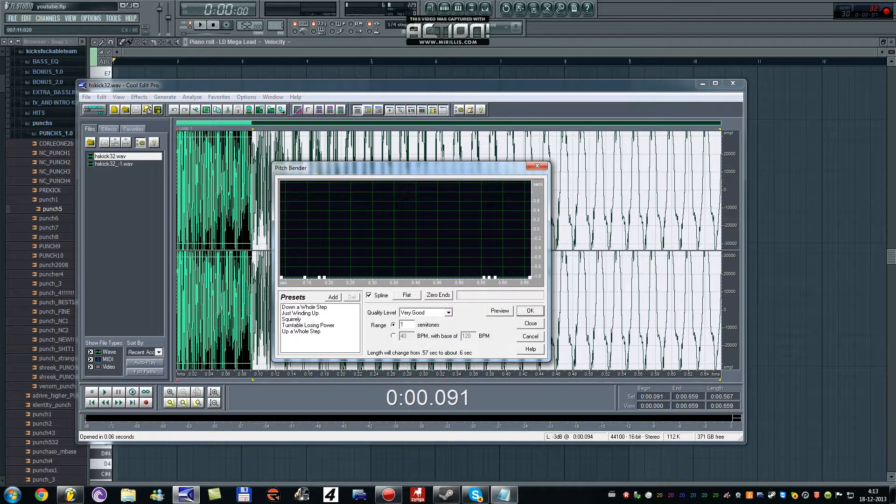
click(504, 495)
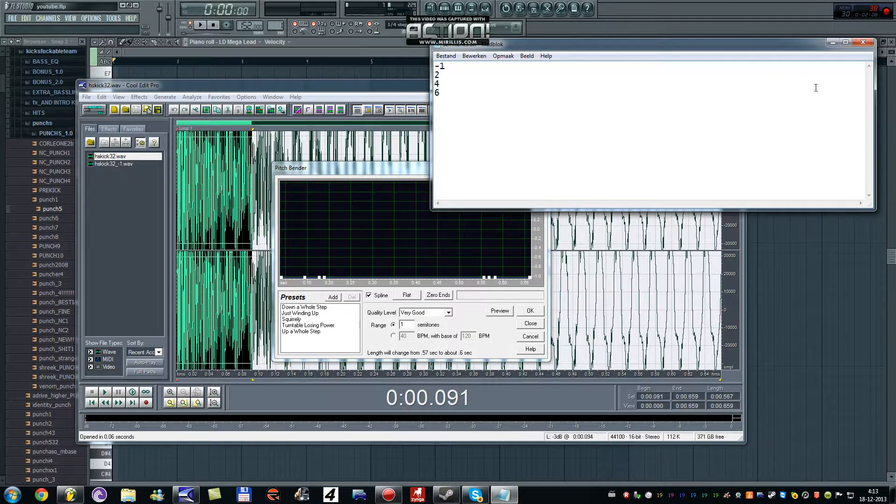
click(833, 43)
- Pitch the tail up 2 semitones using the Up a Whole Step preset, with the curve's low end points raised to the maximum
click(297, 332)
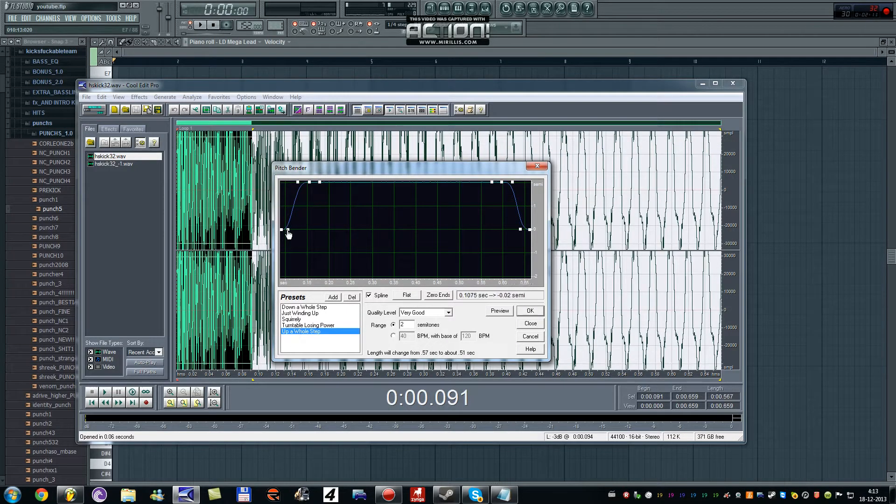
drag(288, 182, 288, 184)
drag(521, 230, 547, 73)
drag(531, 230, 541, 177)
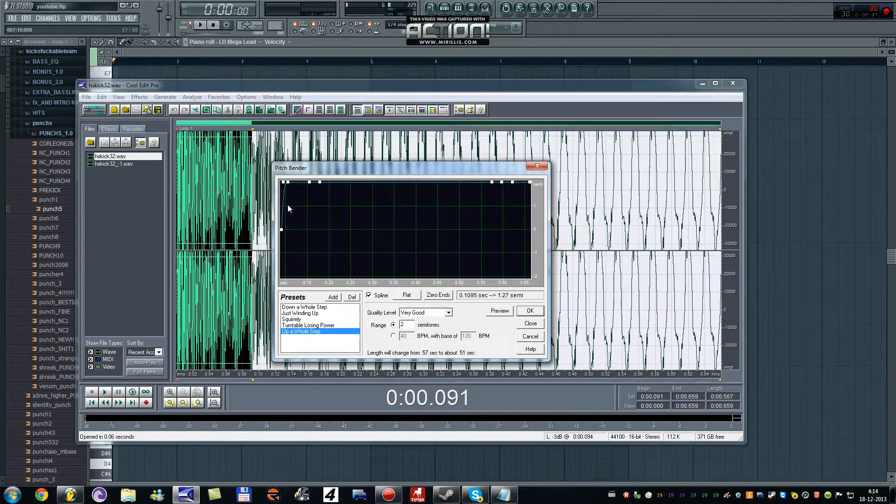
click(532, 311)
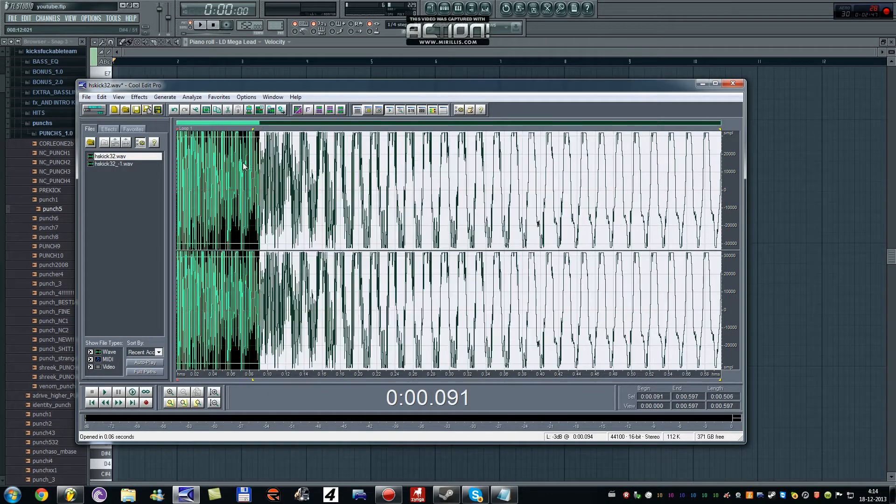
- Time-stretch the raised tail to about 0.567 s, preserving pitch, and play the whole kick
click(144, 98)
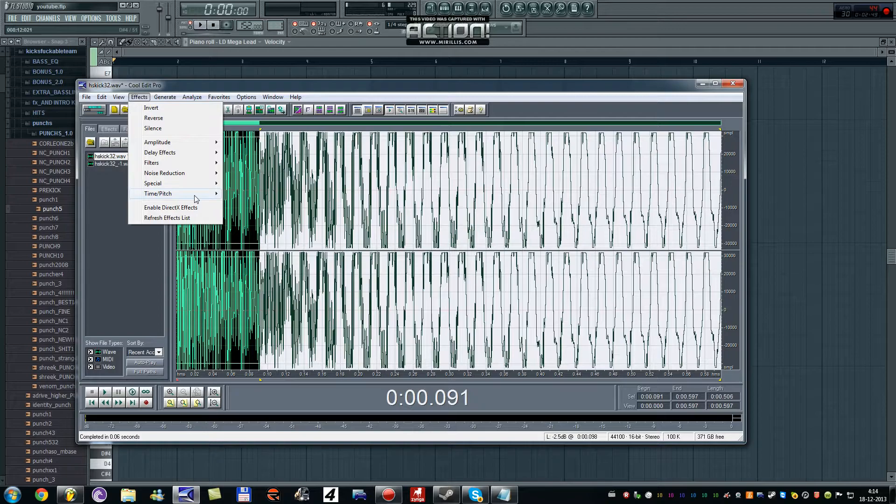
mouse_move(196, 194)
click(248, 214)
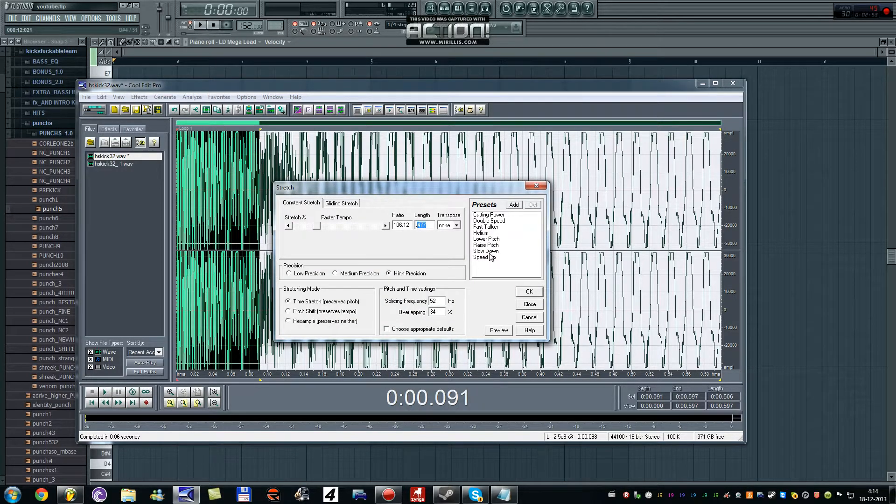
click(530, 291)
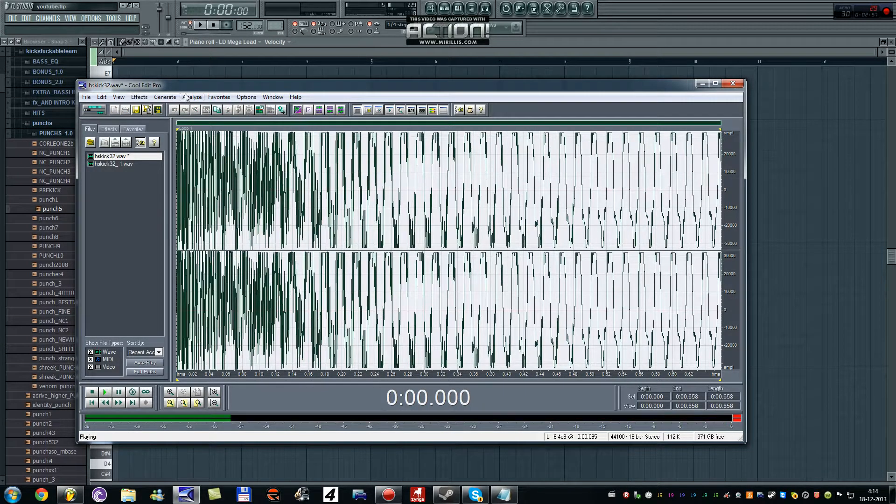
- Save the raised kick as hskick32_2.wav and check the list of semitone offsets in Notepad
click(86, 97)
click(114, 227)
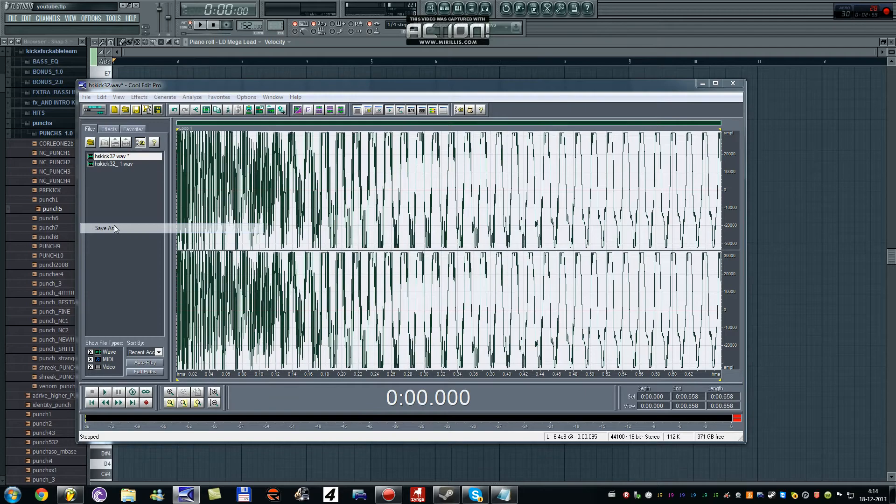
drag(97, 446, 71, 447)
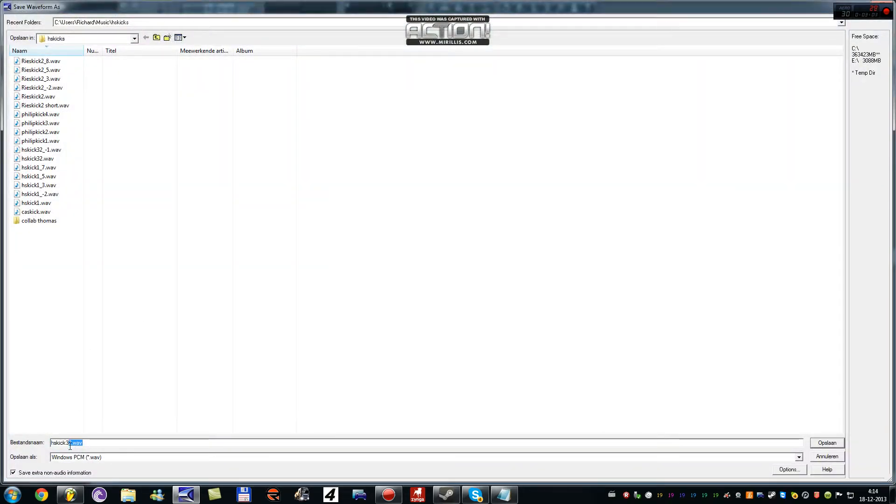
text(_2)
key(Return)
click(504, 495)
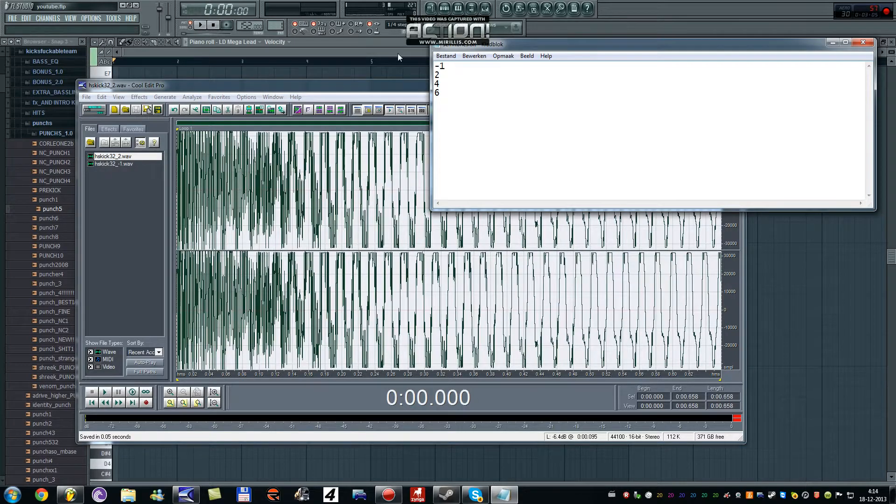
click(833, 43)
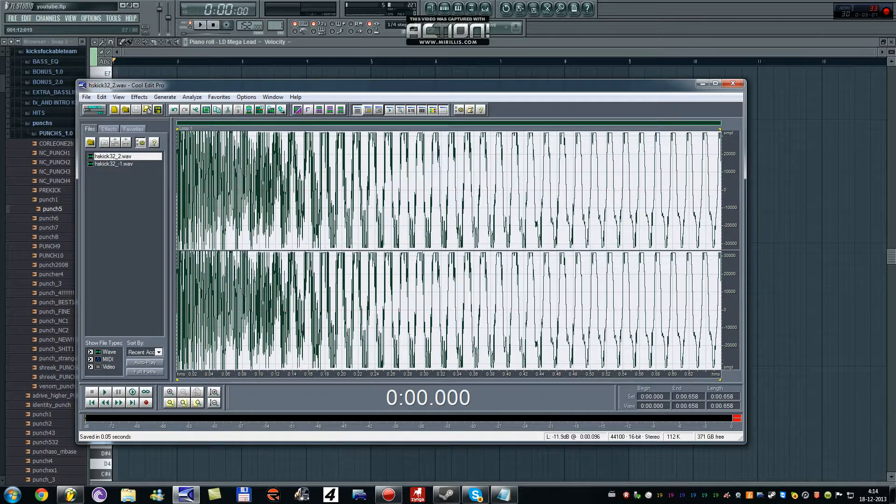
- Select the tail of hskick32_2.wav from 0:00.091 to the end and raise it another 2 semitones with Pitch Bender
drag(177, 131, 253, 133)
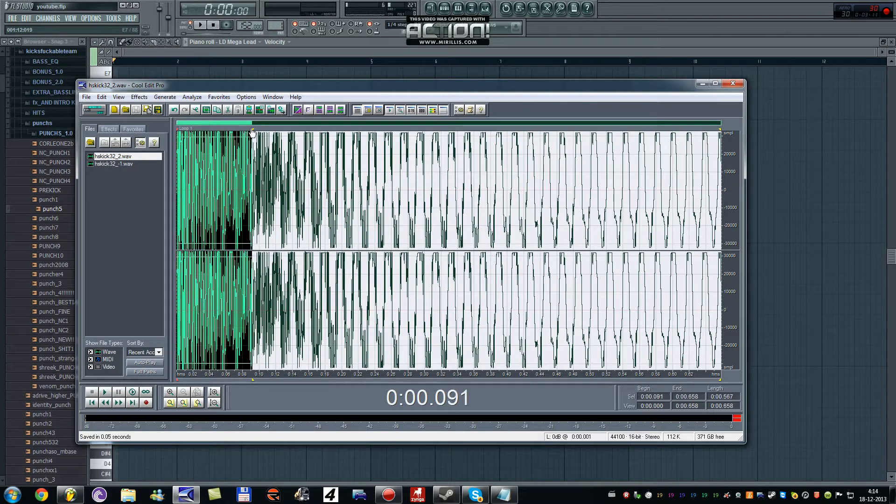
click(147, 97)
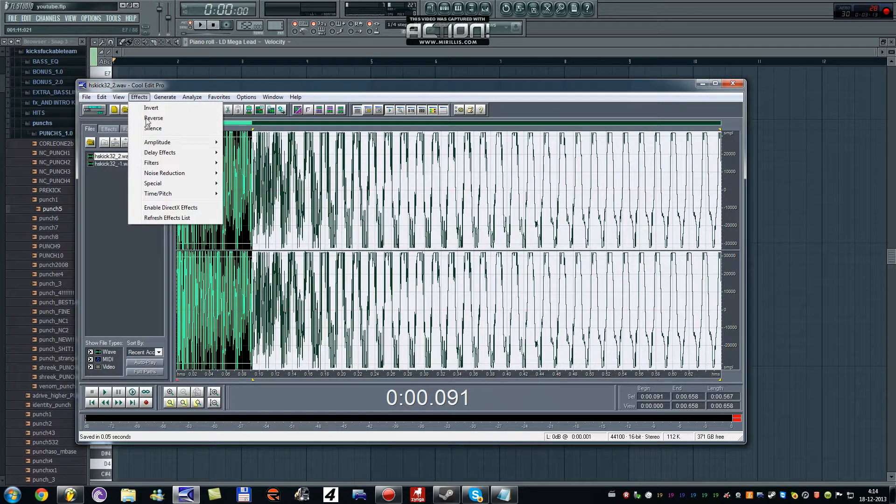
mouse_move(189, 193)
click(254, 204)
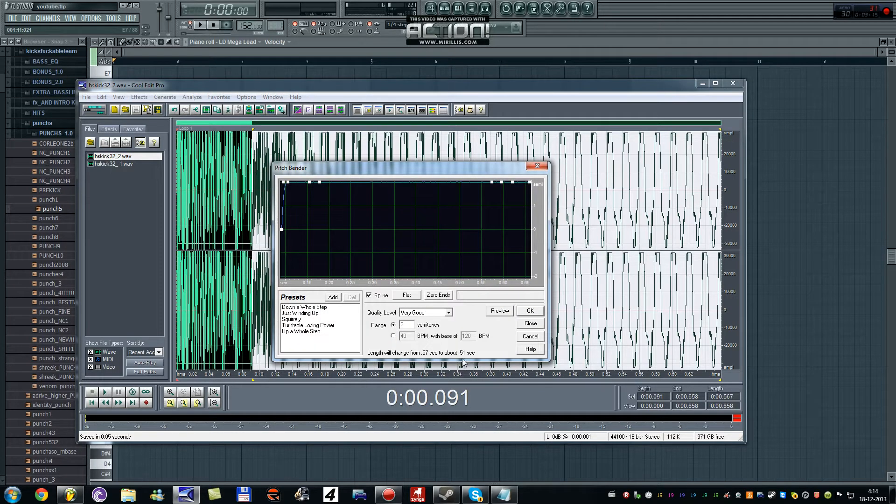
click(527, 311)
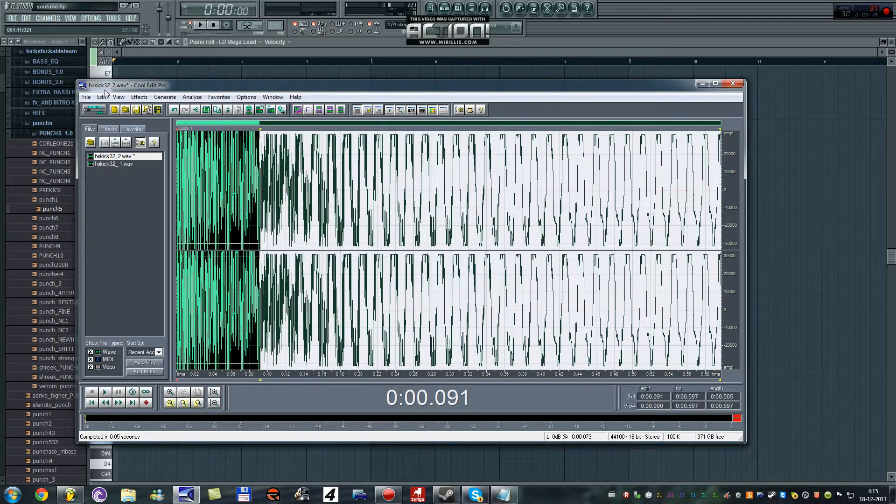
- Time-stretch the tail of the kick to 0.567 s, preserving pitch, and play the whole kick from the start
click(139, 96)
mouse_move(195, 192)
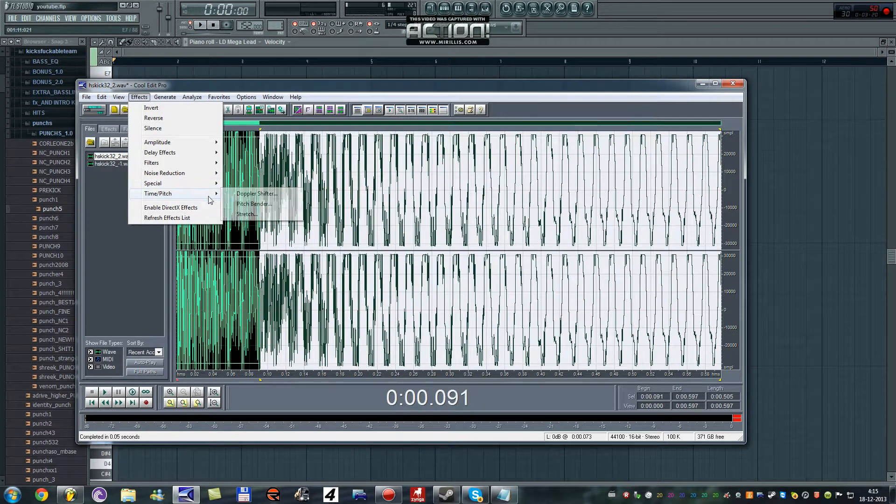
click(248, 215)
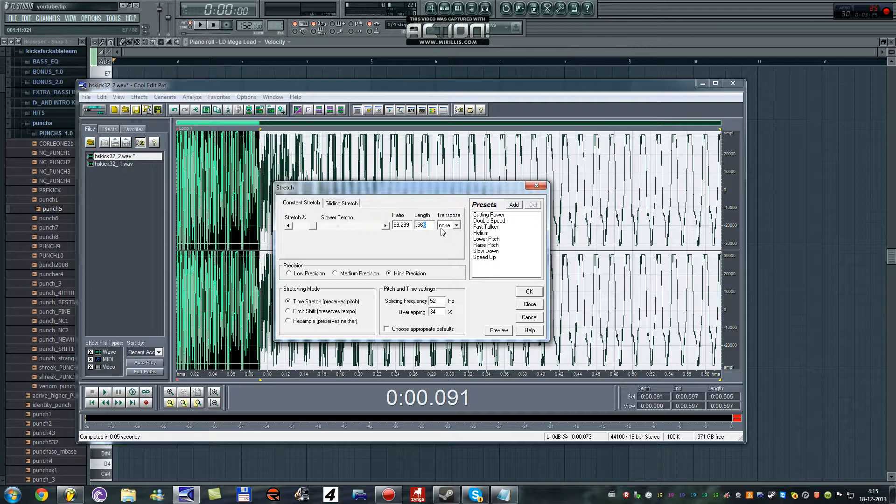
text(7)
click(528, 292)
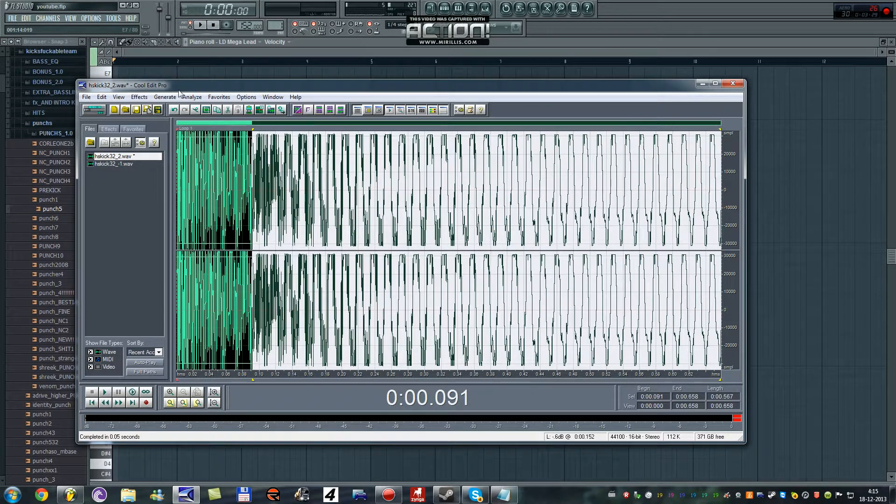
drag(253, 130, 1, 131)
key(space)
key(space)
key(space)
key(space)
- Save the kick raised by 4 semitones as hskick32_4.wav in the hskicks folder
click(87, 97)
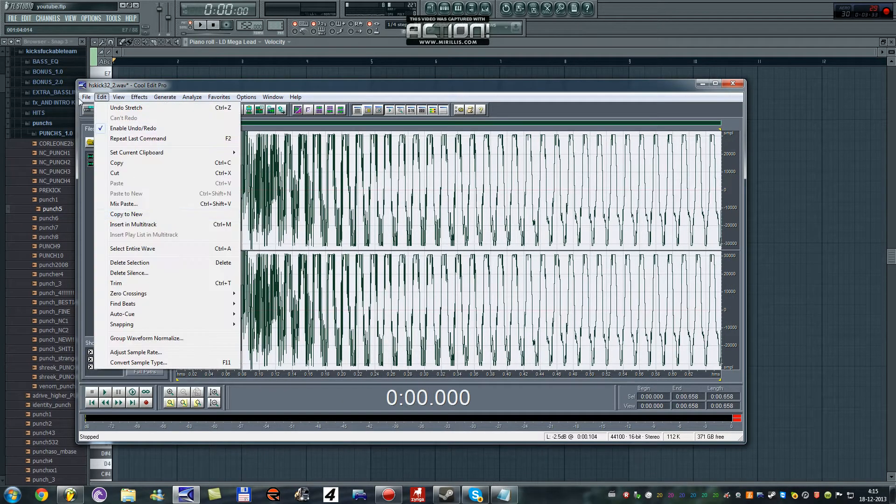
click(111, 227)
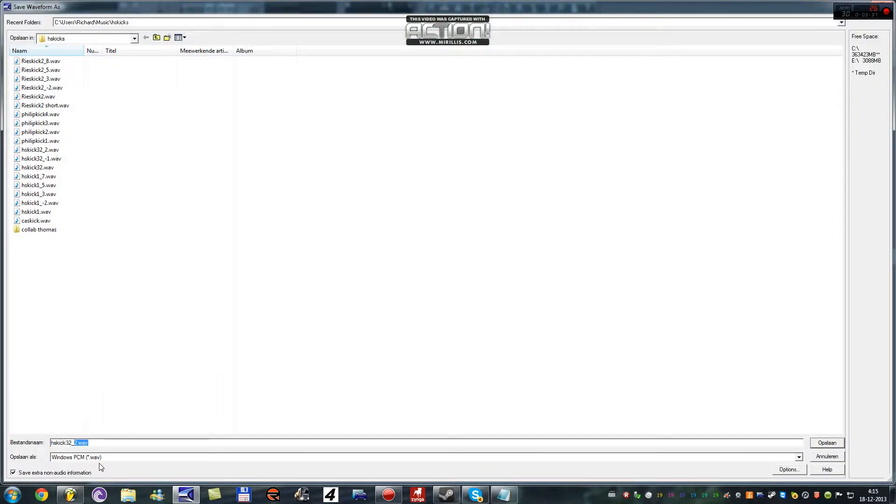
text(4)
key(Return)
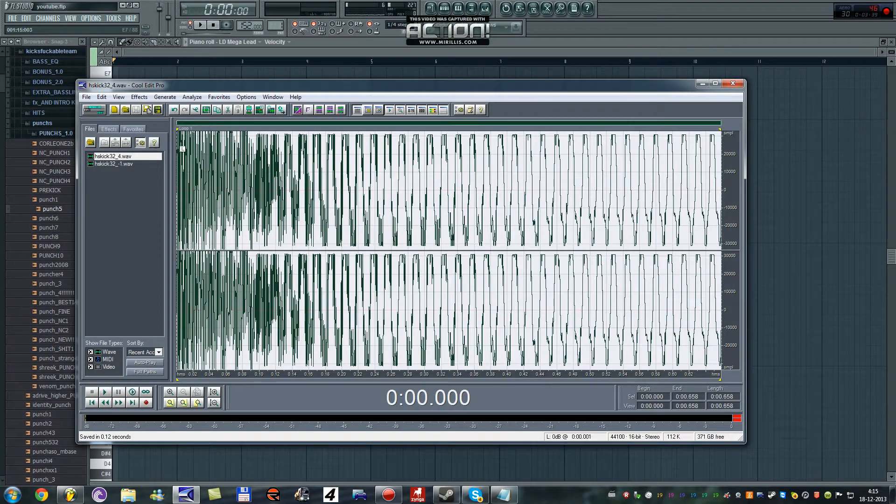
- Select the tail of hskick32_4.wav from 0:00.090 to the end and raise it 2 more semitones with Pitch Bender
drag(184, 136, 255, 143)
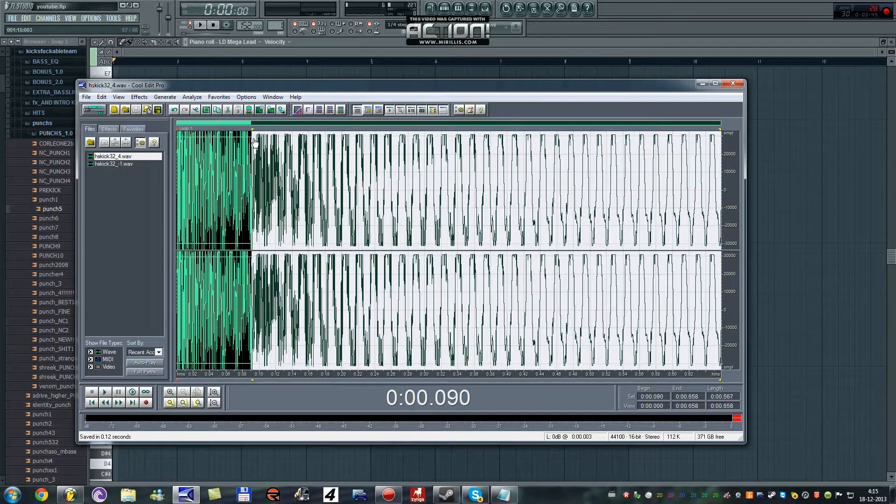
click(140, 98)
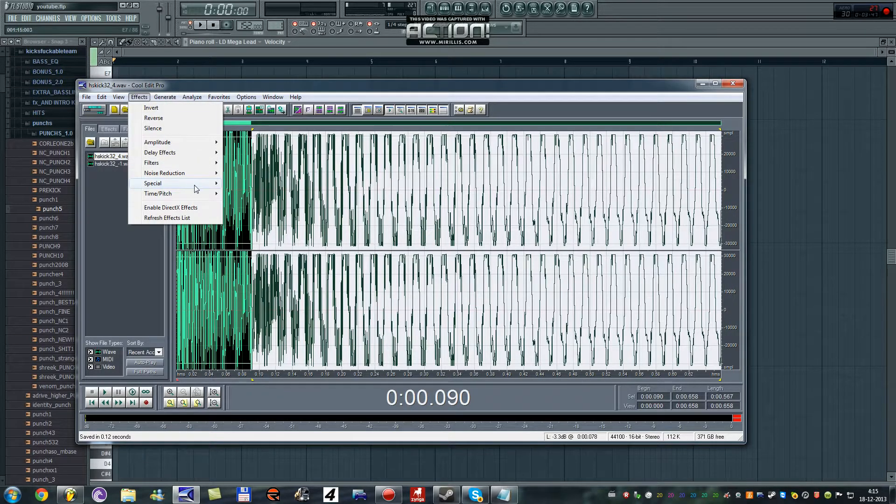
click(246, 203)
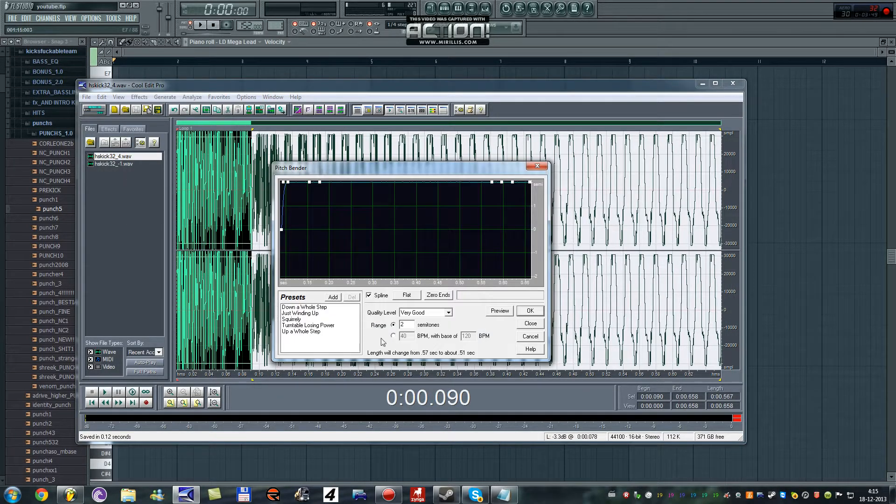
click(530, 311)
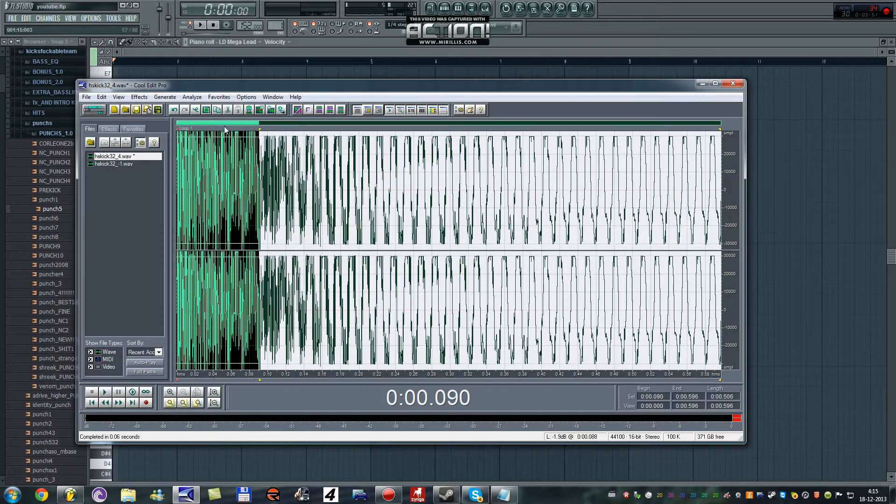
- Stretch the newly raised hskick32_4 tail to 0.567 s with pitch preserved, and audition the full kick
click(140, 97)
mouse_move(213, 194)
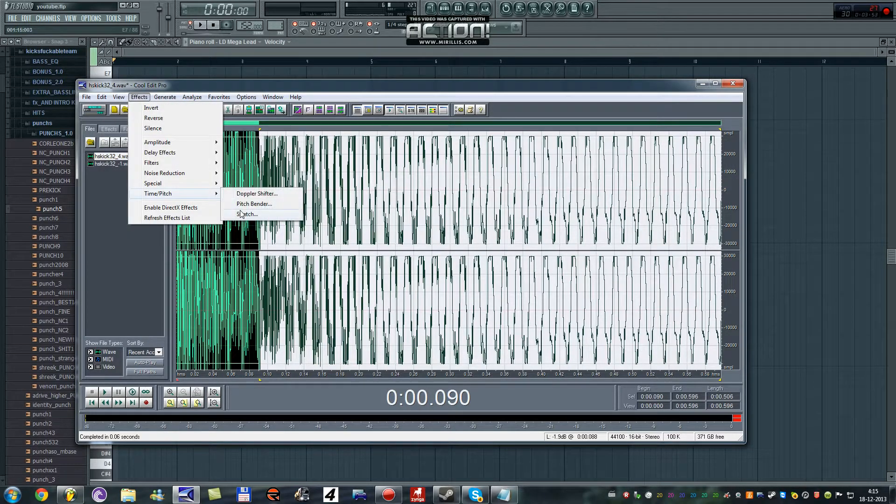
click(247, 218)
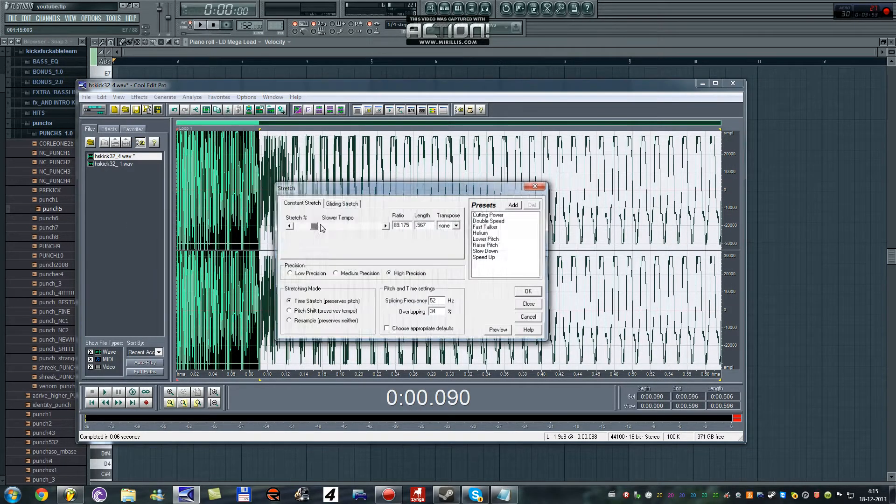
click(530, 294)
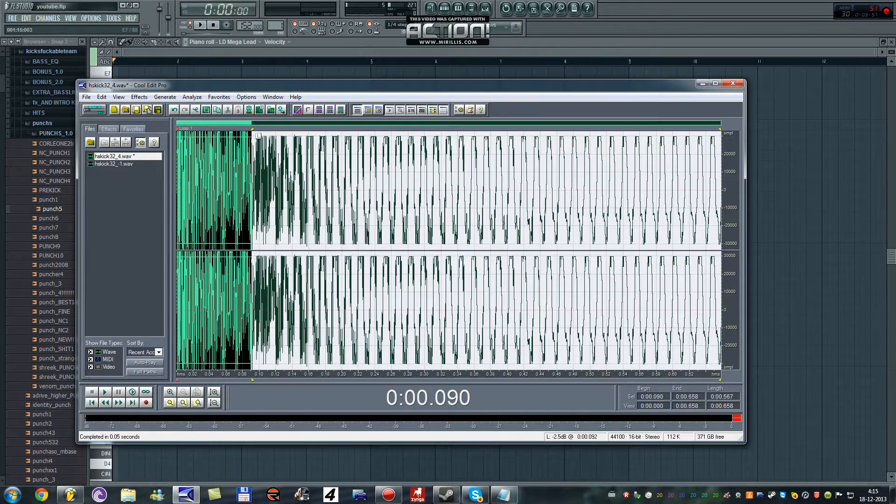
drag(257, 136, 189, 145)
click(176, 286)
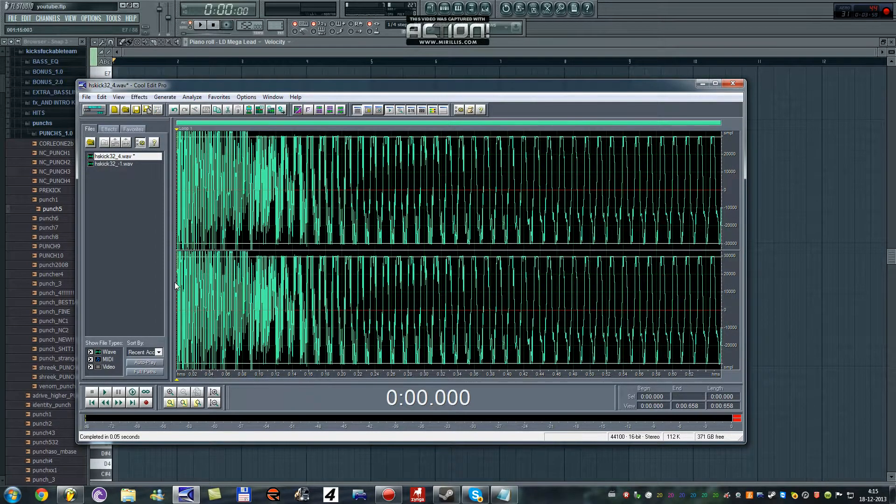
key(space)
key(space)
- Save the kick raised by 6 semitones as hskick32_6.wav in the hskicks folder
click(87, 98)
click(106, 227)
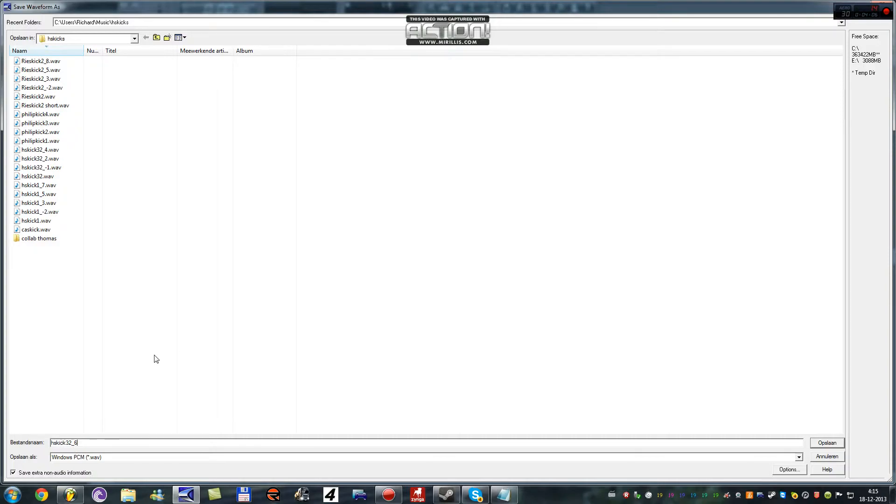
text(hskick32_6)
key(Return)
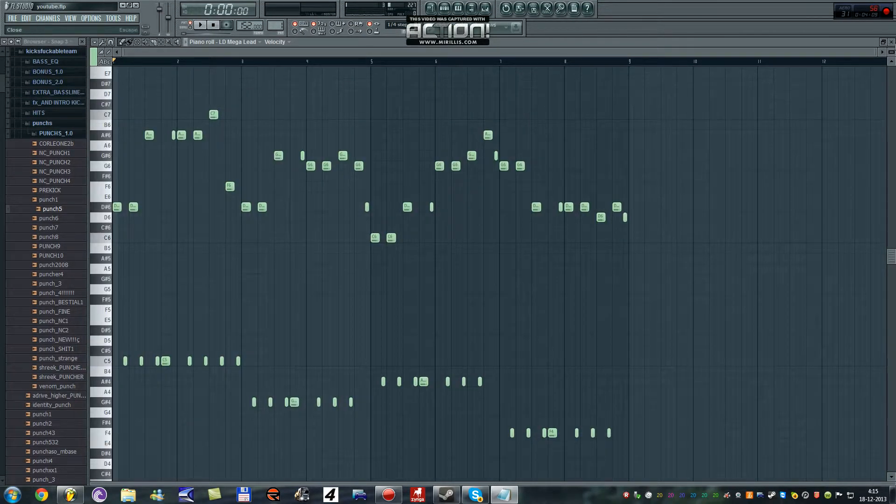
- In FL Studio, close the piano roll and add three more Sampler channels above LD Mega Lead, checking the semitone list in Notepad
click(892, 42)
right_click(553, 129)
click(588, 242)
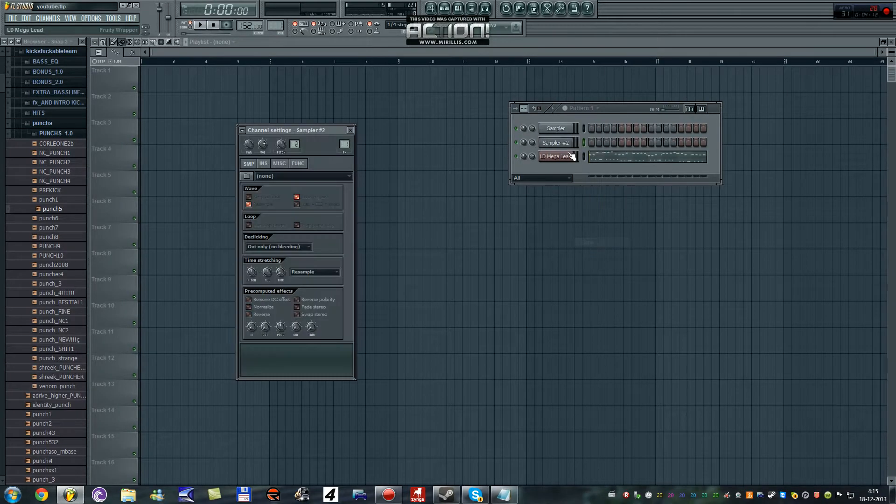
right_click(558, 147)
click(596, 257)
right_click(555, 156)
click(587, 270)
key(alt+Tab)
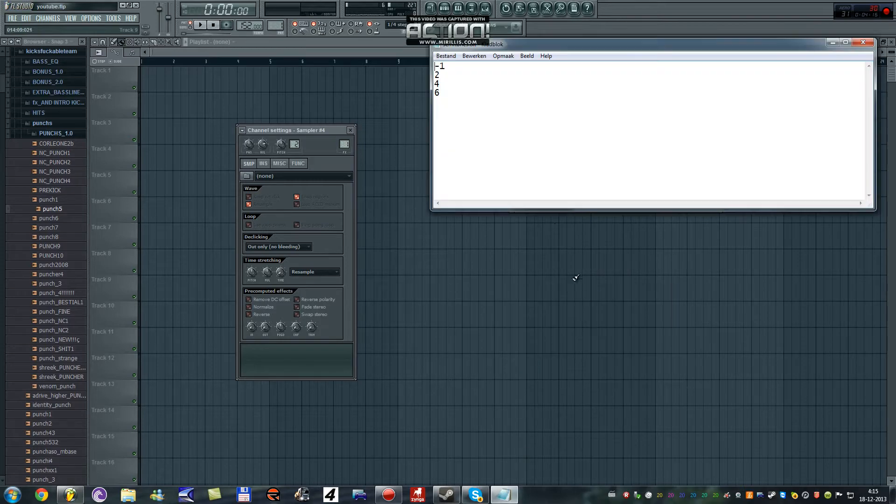
click(833, 43)
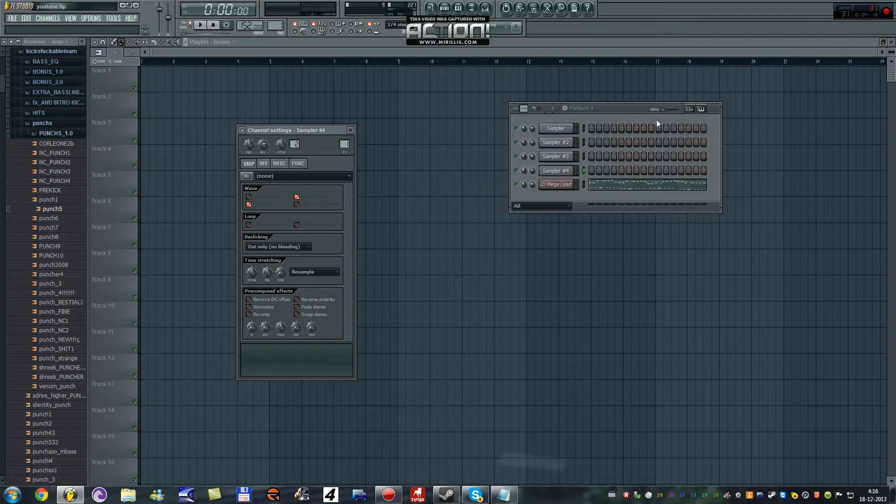
right_click(557, 169)
- Start loading a sample into the first Sampler channel and go to the hskicks folder in the music library
click(556, 128)
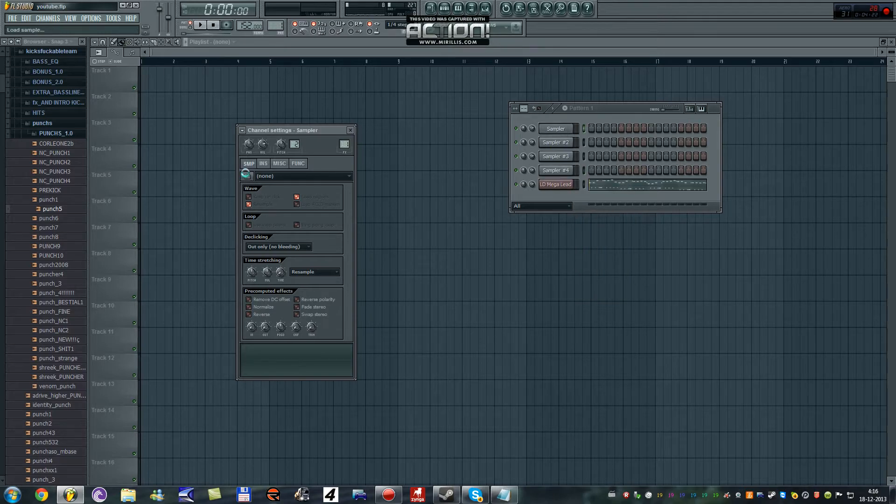
click(249, 176)
click(27, 92)
double_click(321, 44)
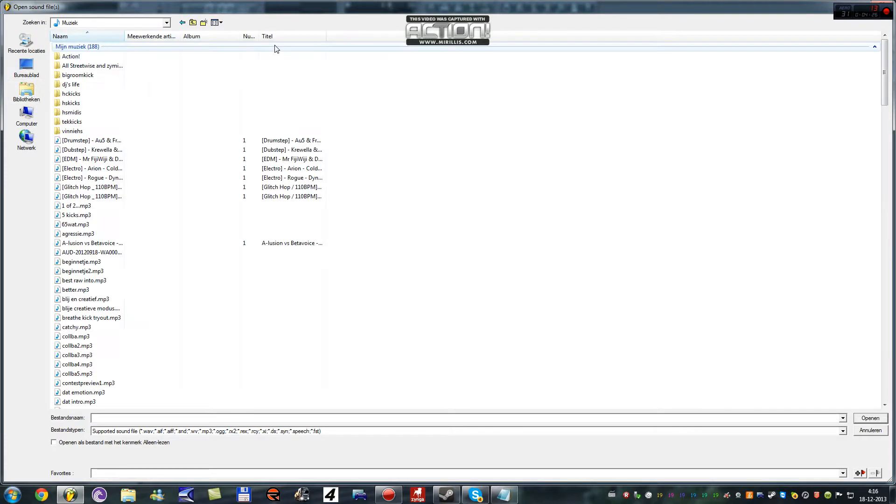
key(ctrl+a)
double_click(82, 100)
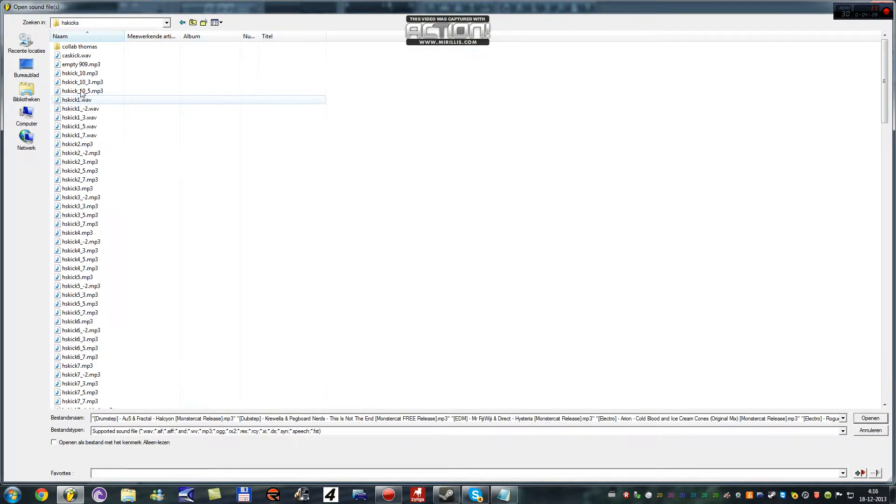
- Load hskick32_-1.wav, hskick32_2.wav, hskick32_4.wav and hskick32_6.wav together into the four Sampler channels
scroll(112, 135, down, 20)
scroll(101, 290, down, 10)
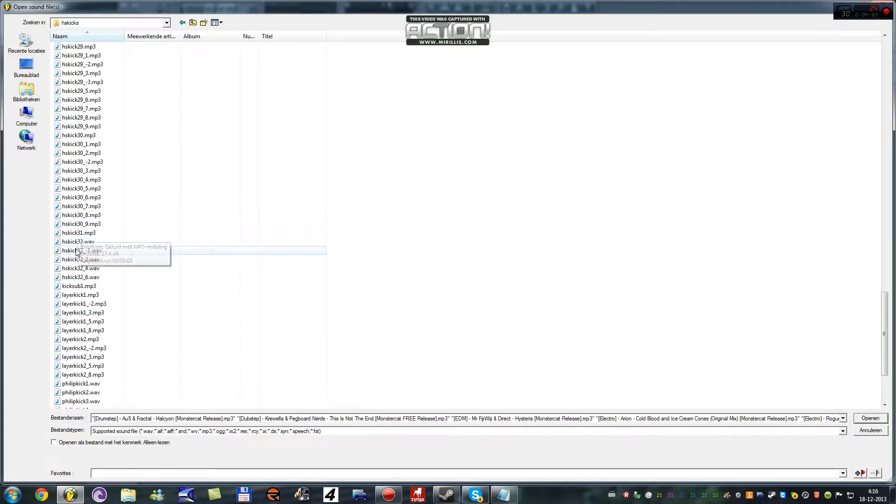
click(77, 251)
ctrl+click(79, 260)
ctrl+click(80, 268)
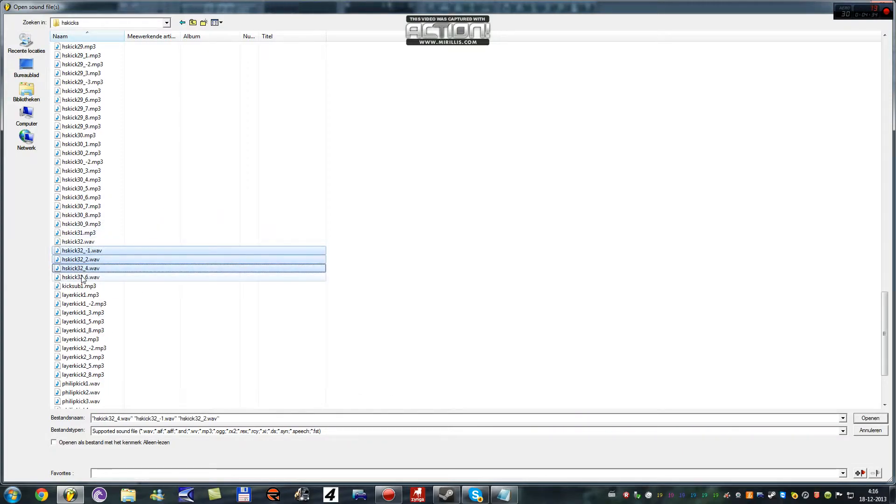
ctrl+click(82, 277)
click(871, 418)
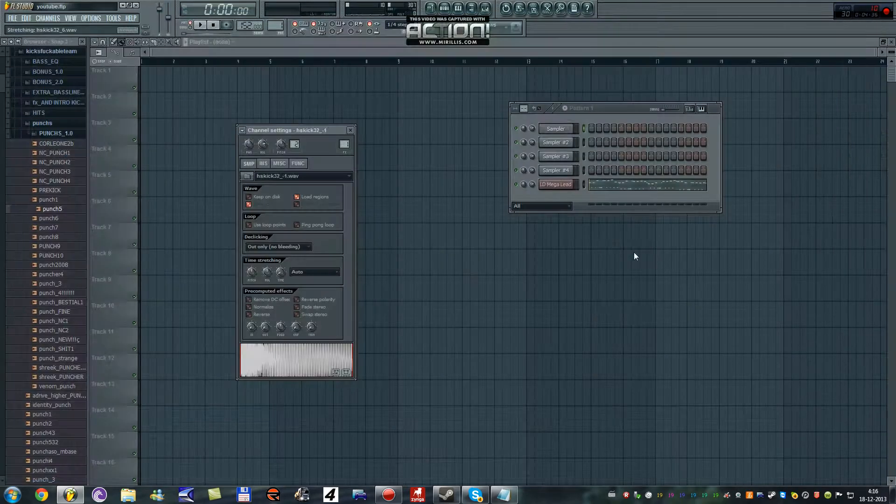
- Set the time-stretching time to (none) for the hskick32_-1, hskick32_2, hskick32_4 and hskick32_6 channels
click(564, 131)
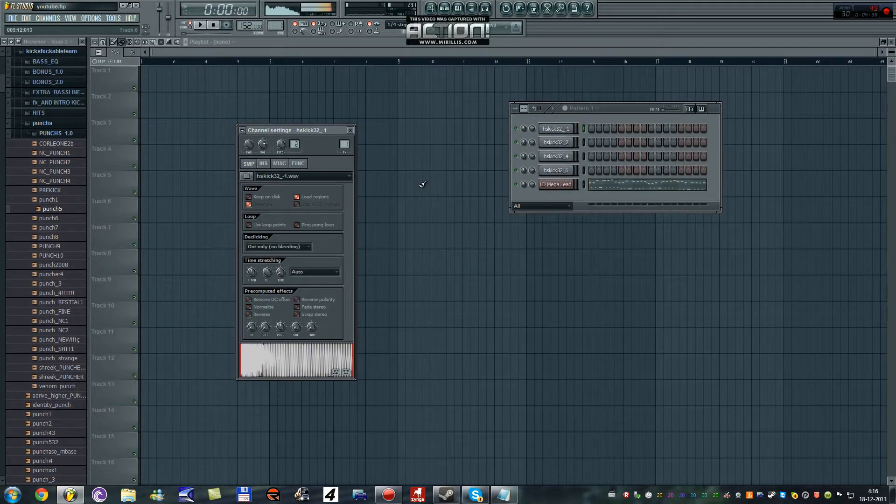
right_click(280, 272)
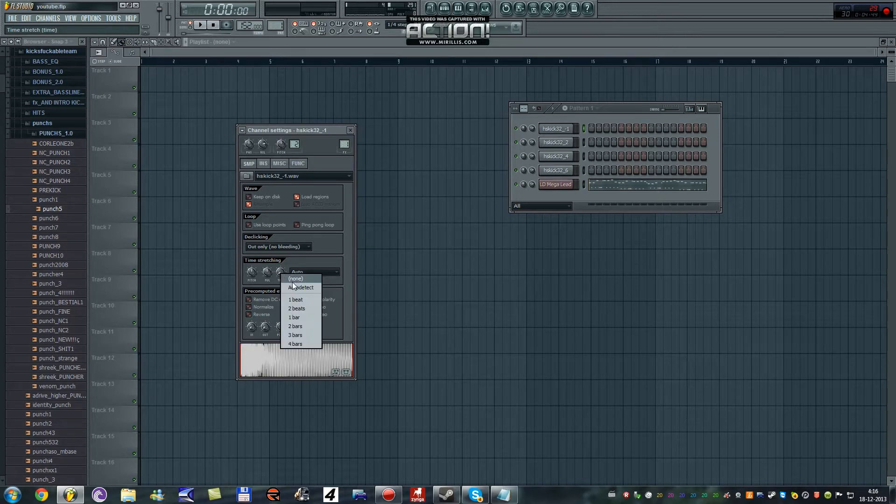
click(295, 279)
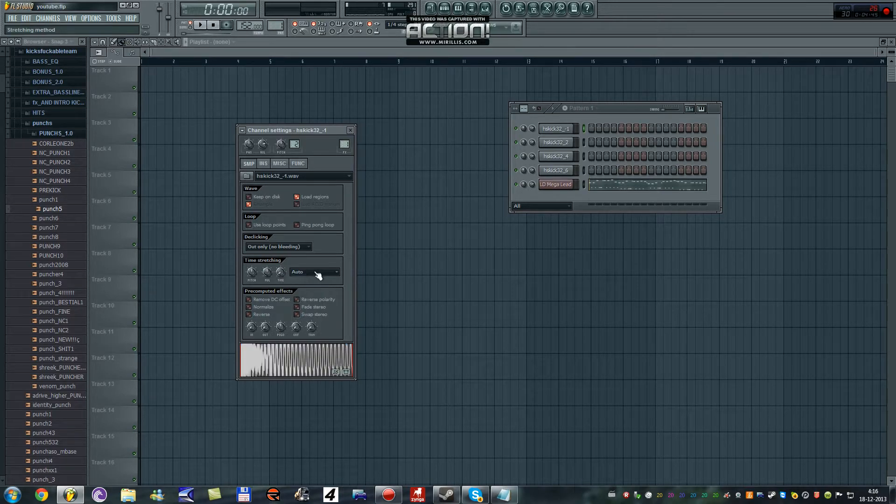
click(556, 143)
right_click(281, 274)
click(294, 279)
click(556, 157)
right_click(281, 273)
click(294, 280)
click(556, 170)
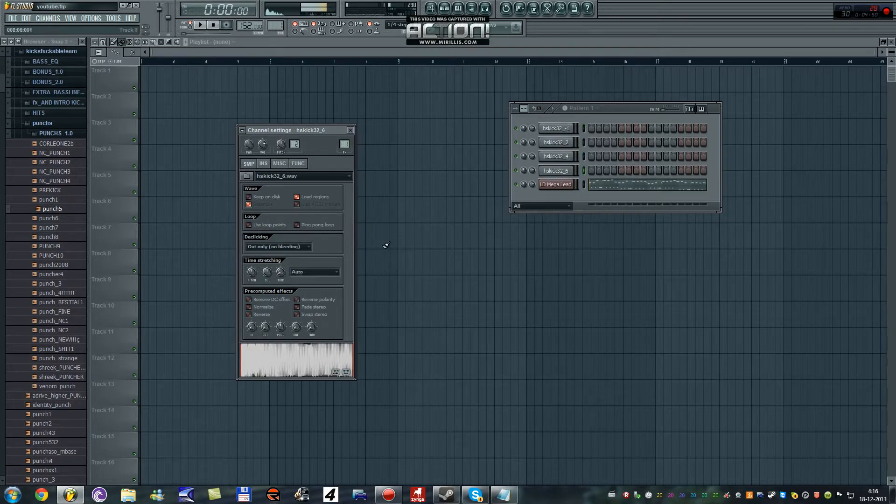
right_click(284, 274)
click(294, 280)
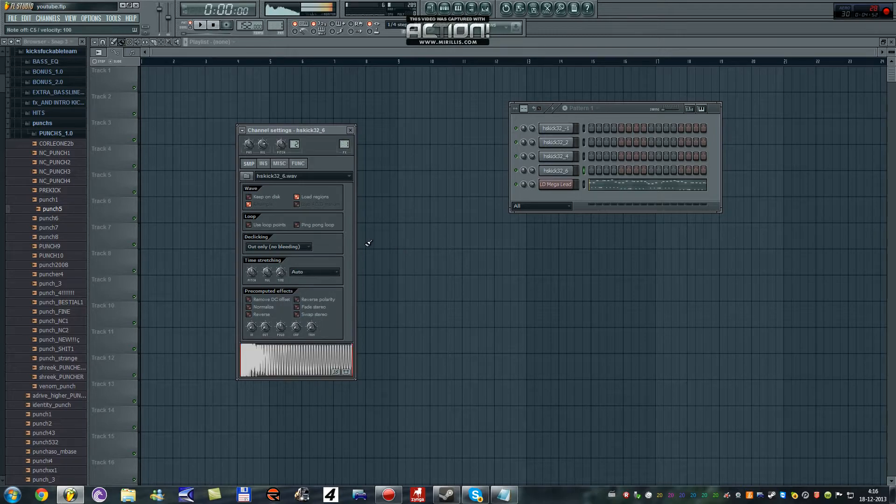
- Adjust the volume envelopes of hskick32_6, hskick32_4 and hskick32_2 with no decay after the hold stage, auditioning the kicks
click(263, 164)
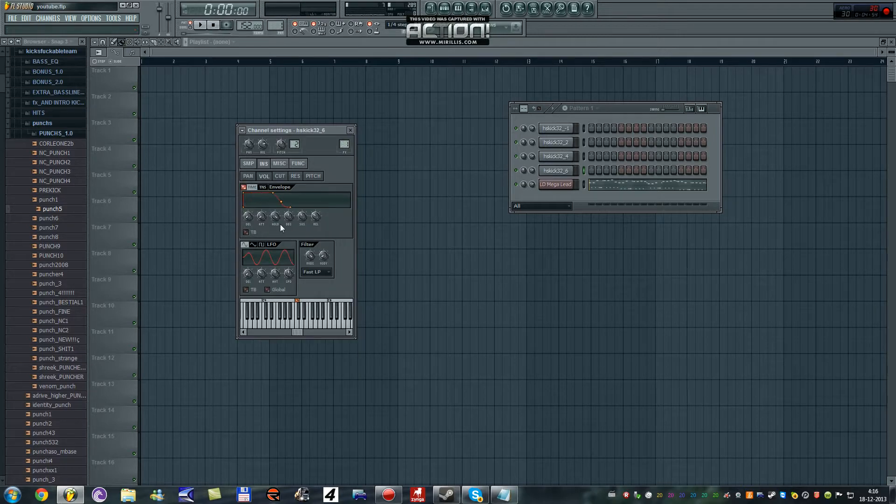
click(567, 158)
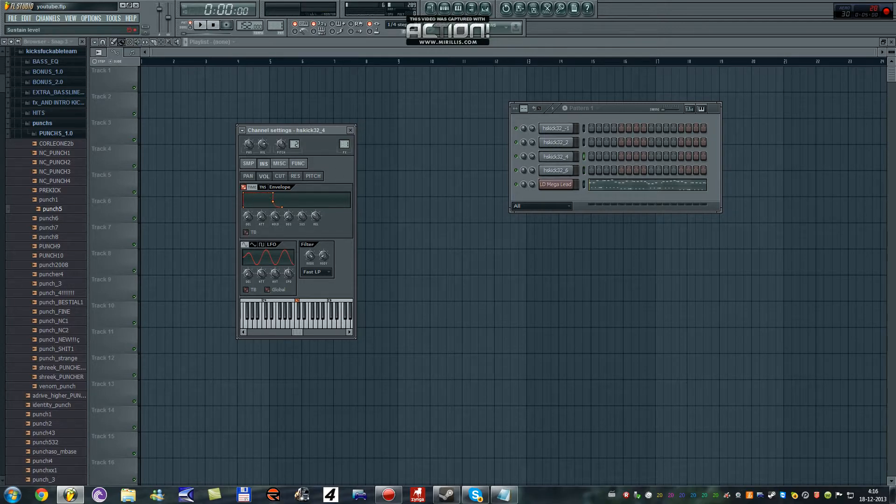
key(z)
key(z)
drag(261, 216, 288, 234)
key(z)
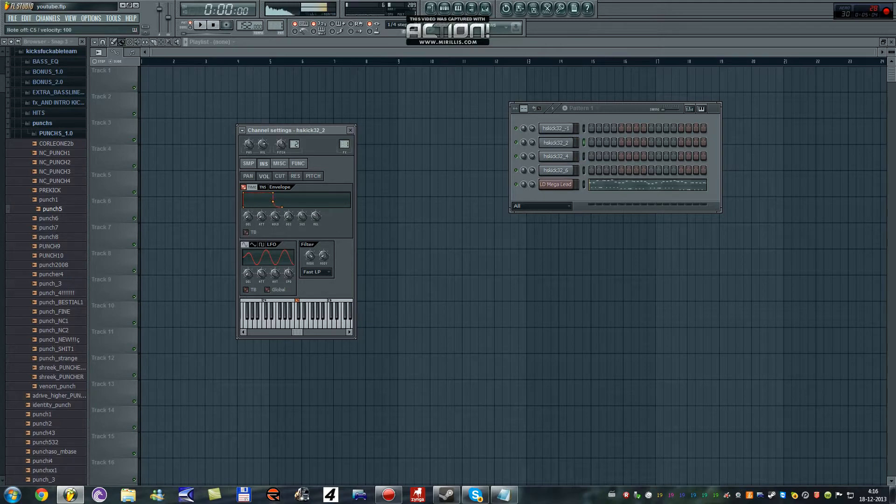
- Shape hskick32_-1's volume envelope to cut off sharply after the hold stage, auditioning the kick
click(555, 129)
key(z)
drag(288, 216, 316, 229)
key(z)
key(z)
key(z)
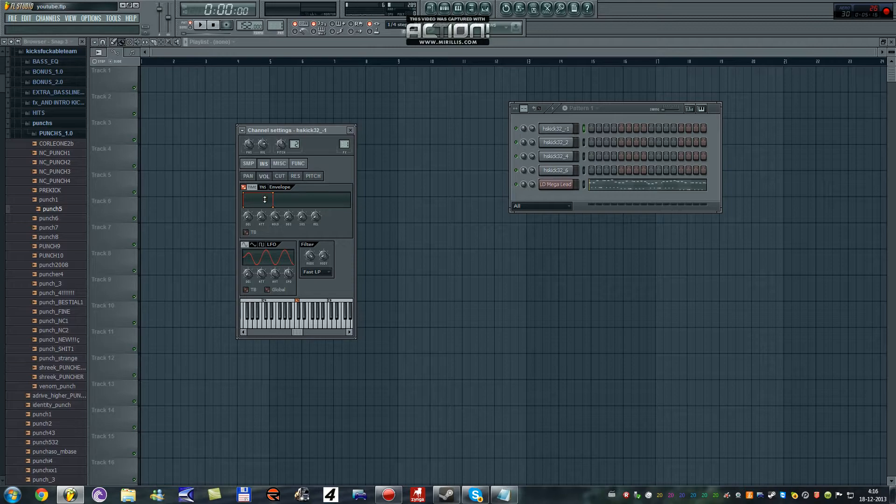
- Switch to Pattern 2 and open the piano roll of the hskick32_-1 channel
right_click(572, 128)
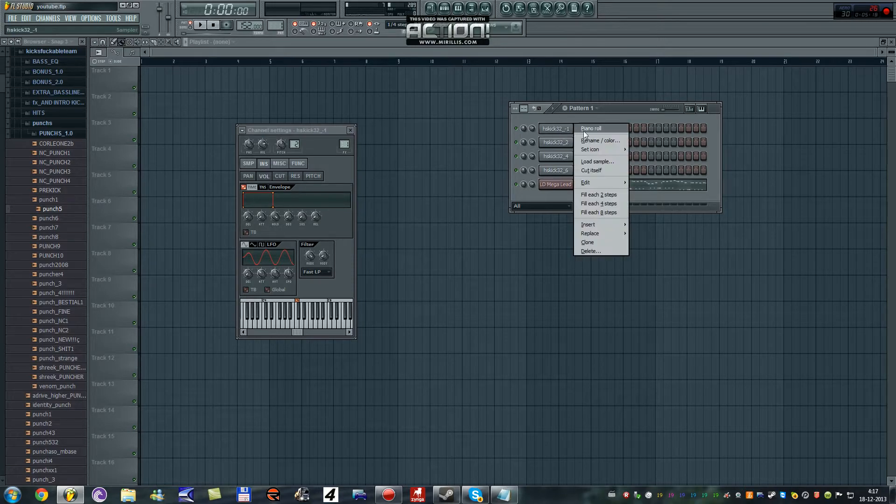
drag(274, 29, 274, 25)
right_click(566, 128)
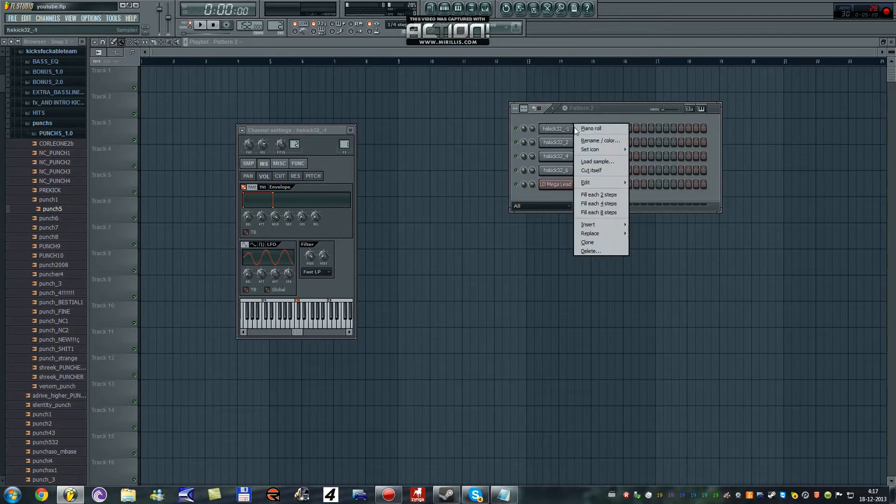
click(587, 129)
- Place two half-beat C5 notes and one two-beat C5 note in bar 1 for hskick32_-1, and play them
click(116, 273)
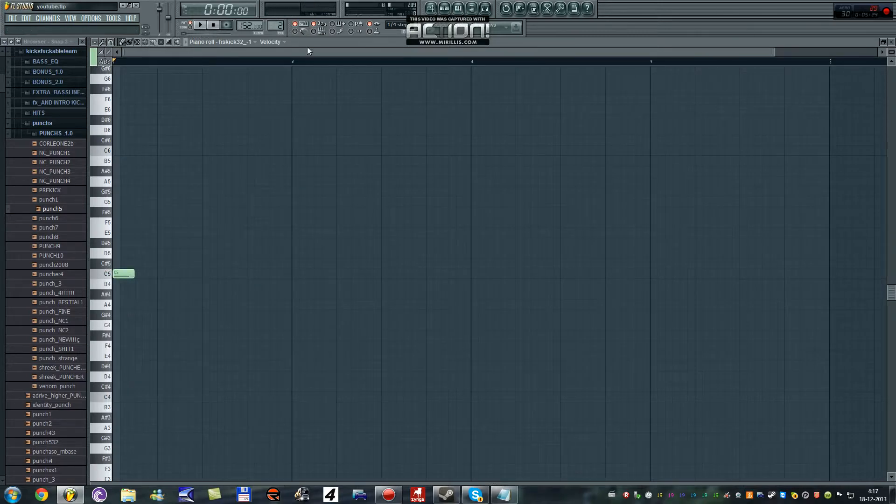
click(162, 274)
key(space)
click(205, 273)
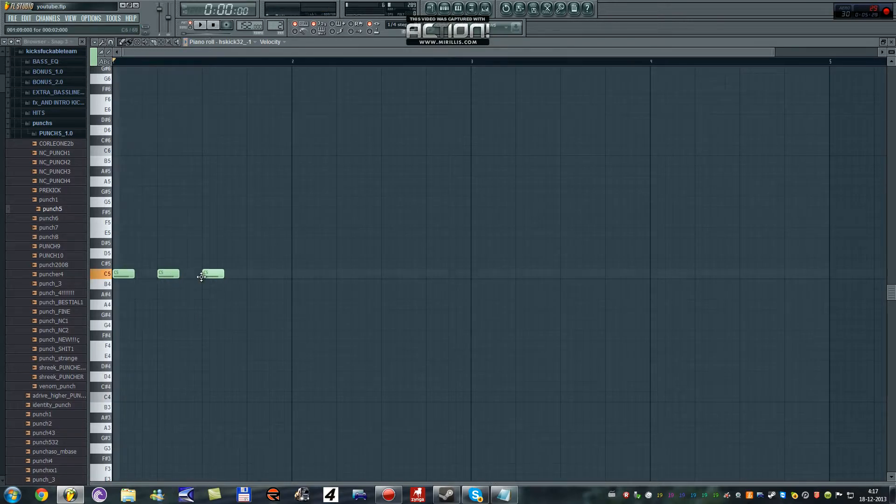
drag(223, 274, 288, 275)
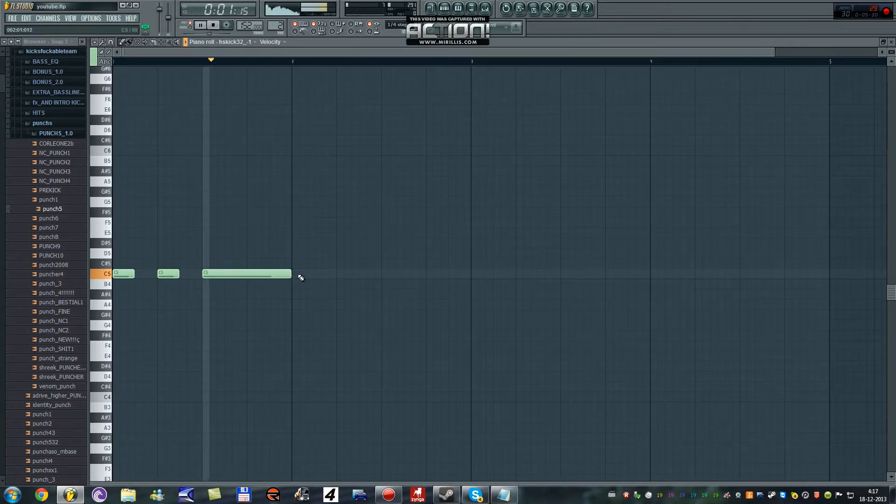
key(space)
- Try a longer release on hskick32_-1's volume envelope, playing the pattern before returning the release to minimum
click(892, 43)
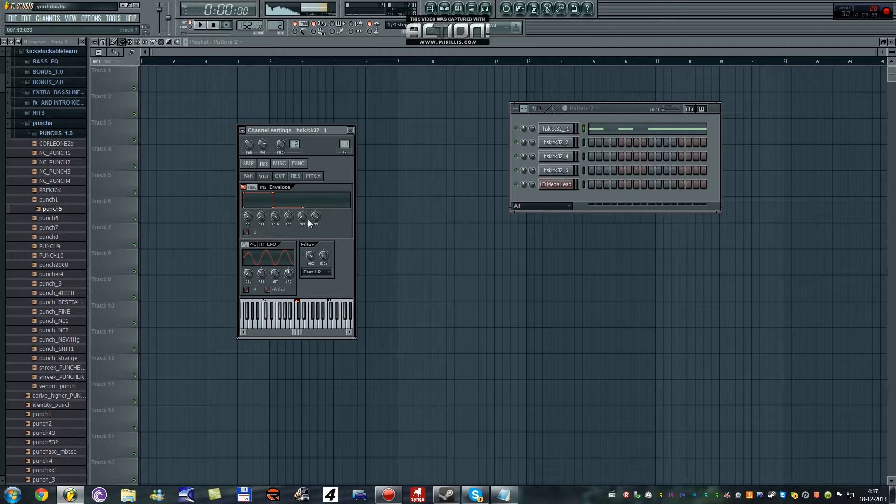
click(602, 129)
key(space)
key(space)
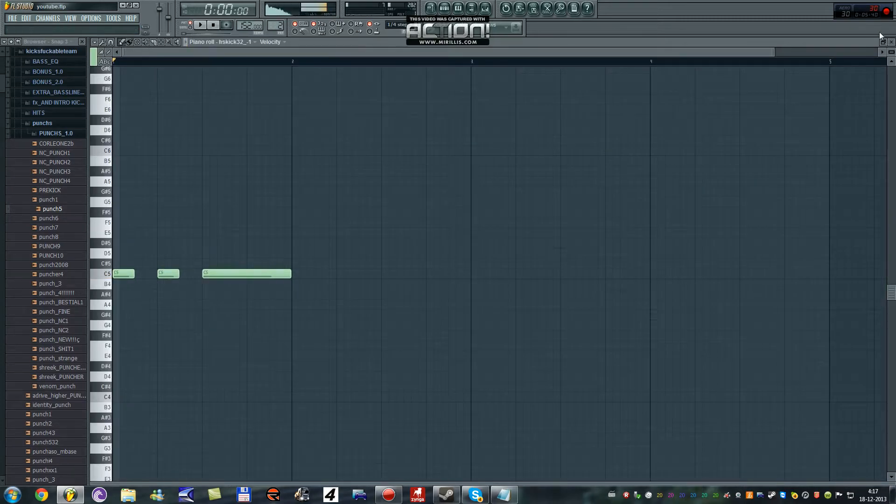
click(891, 42)
drag(320, 217, 329, 312)
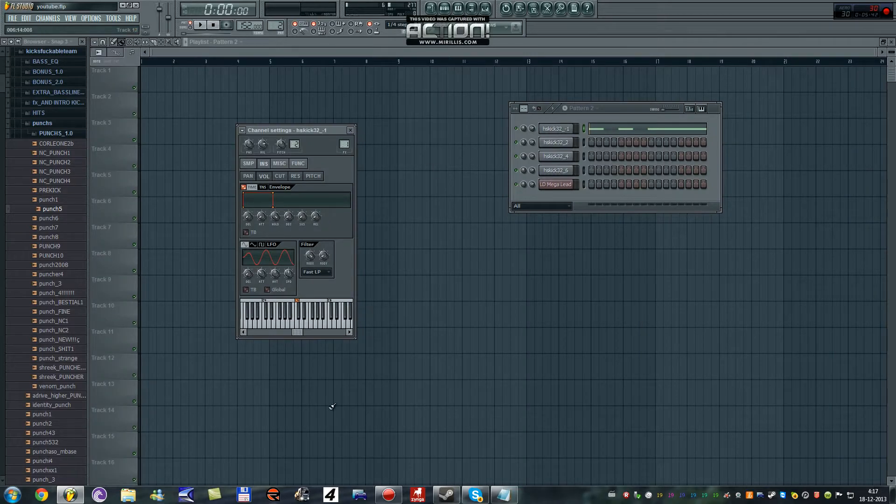
- Rework the hskick32_-1 notes into four consecutive one-beat C5 notes filling bar 1, and play them
click(617, 129)
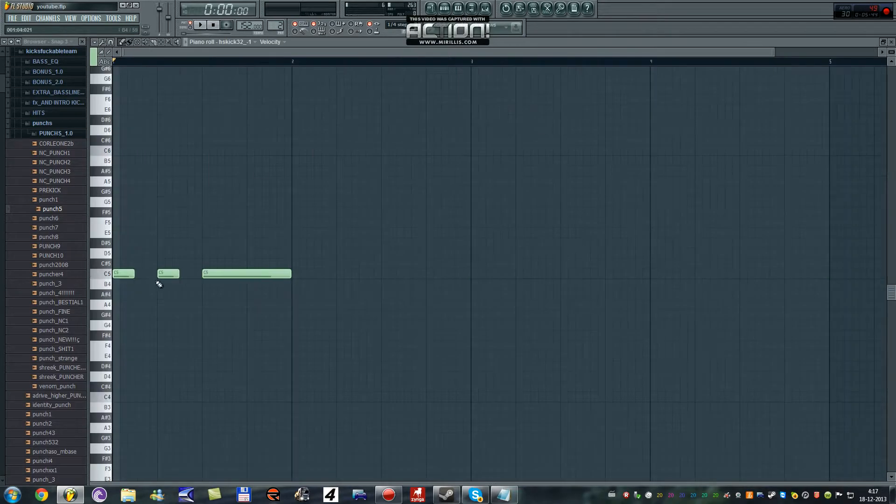
right_click(248, 278)
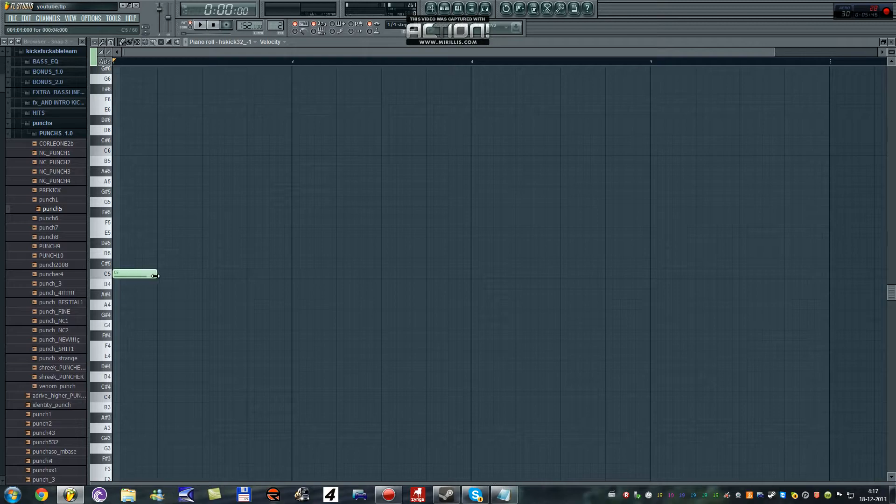
click(178, 275)
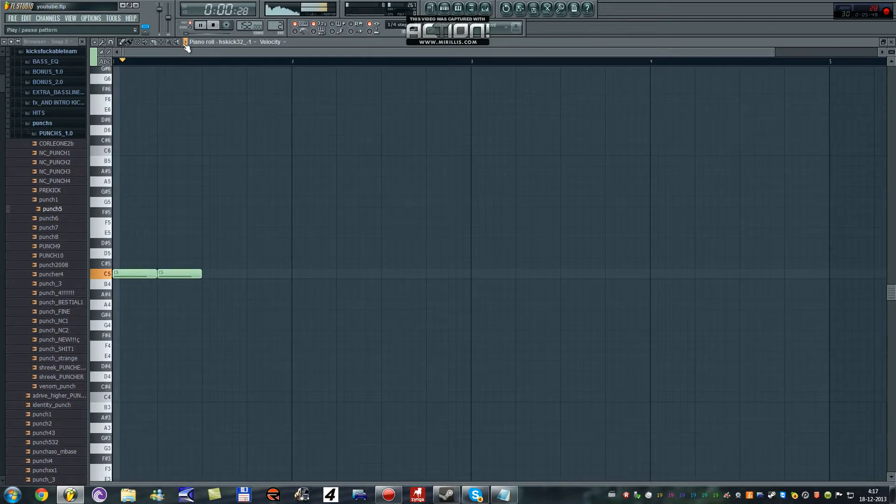
drag(213, 277, 260, 273)
- Move all four C5 notes from hskick32_-1 to the hskick32_2 piano roll and play the pattern
key(ctrl+a)
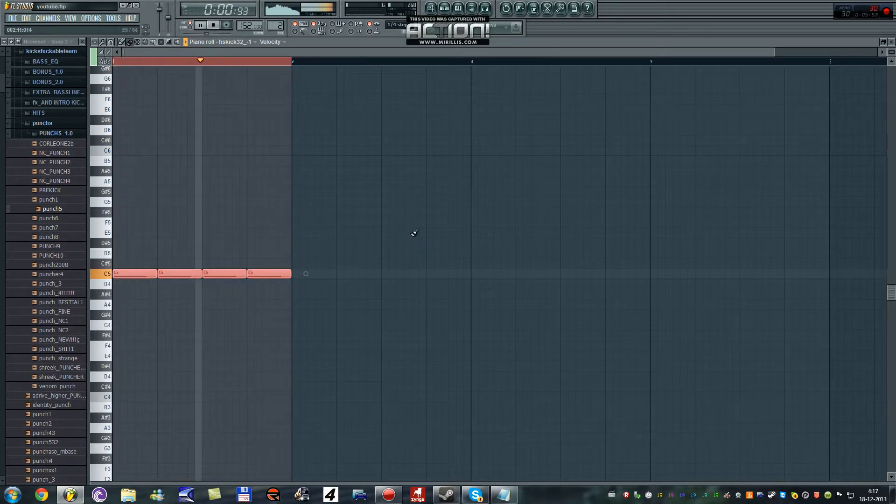
key(Delete)
key(space)
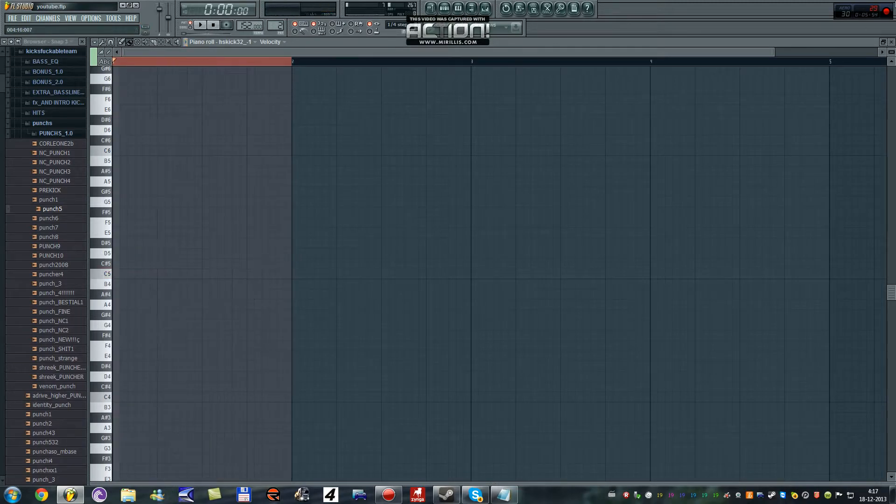
click(892, 42)
right_click(565, 142)
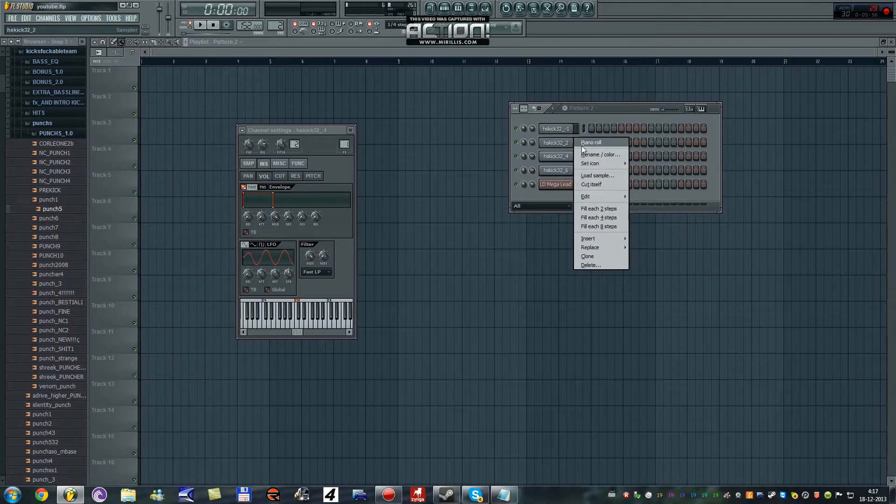
click(581, 144)
key(ctrl+v)
key(space)
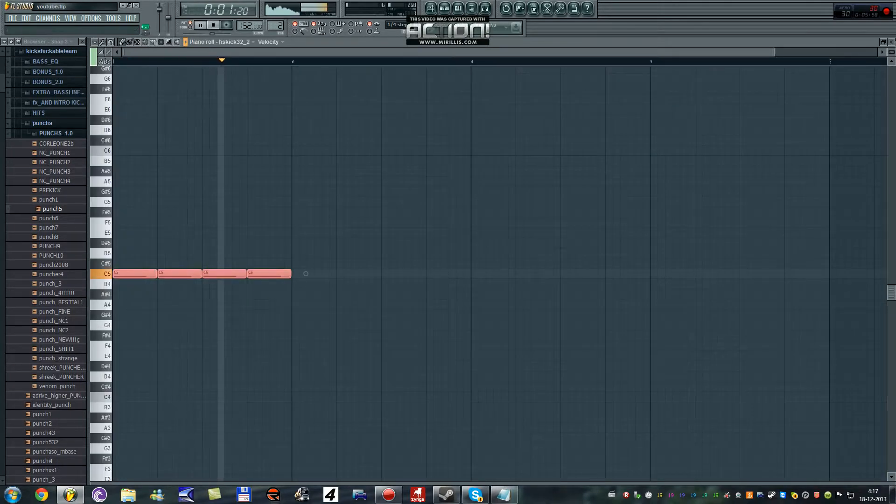
click(891, 42)
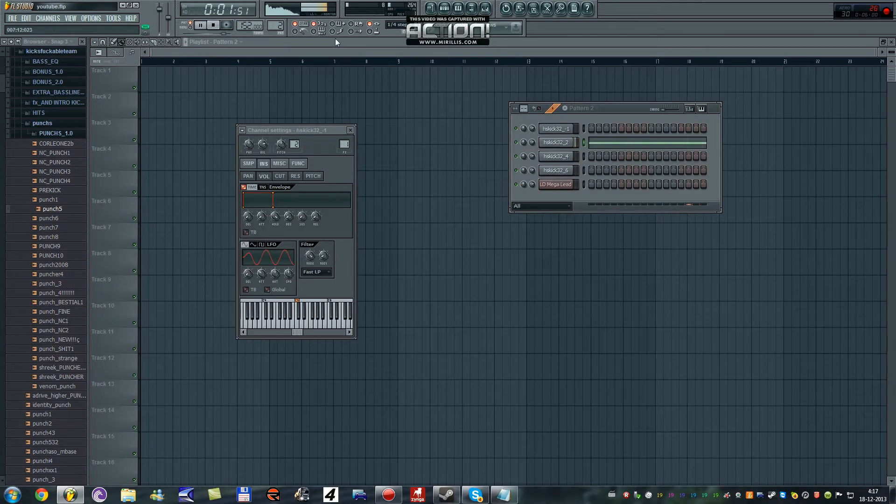
key(space)
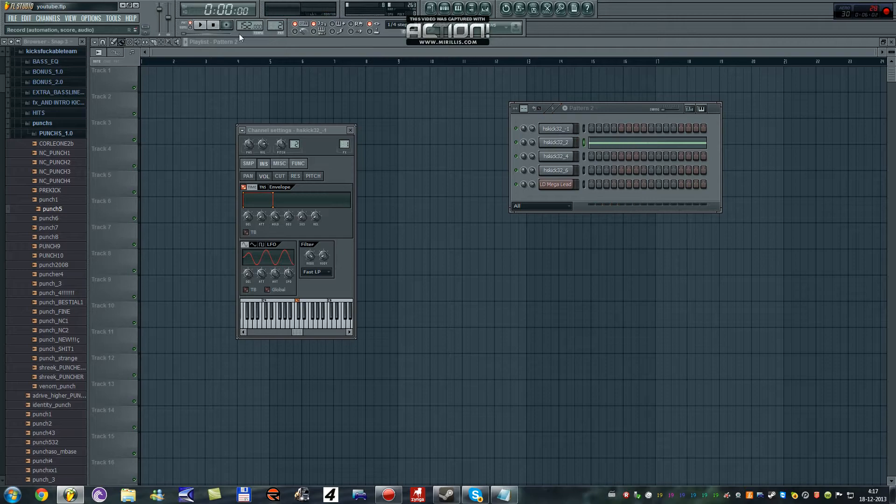
- Switch back to Pattern 1 and open the piano roll of the hskick32_6 channel
drag(280, 26, 281, 33)
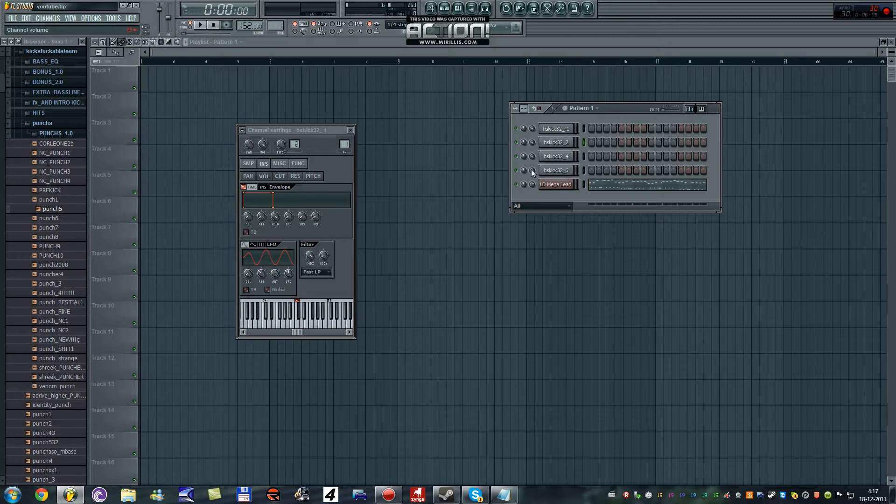
click(546, 185)
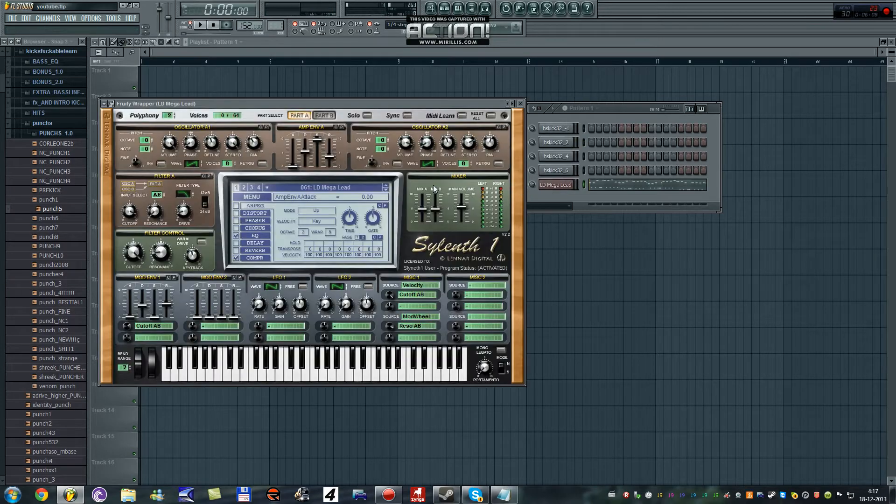
right_click(564, 131)
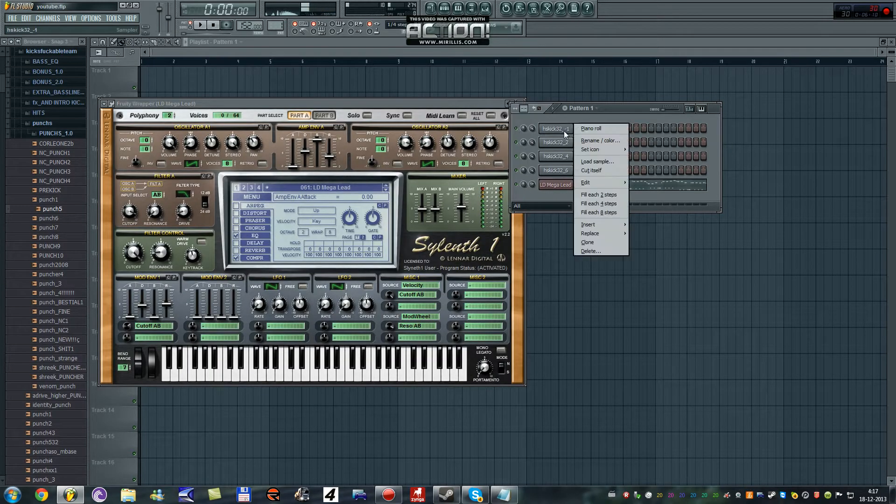
right_click(563, 172)
right_click(563, 173)
click(583, 172)
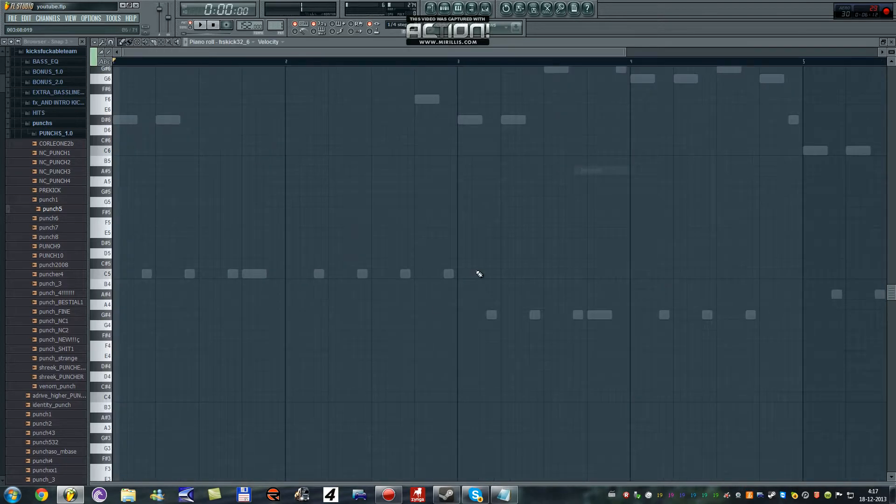
- Fill the first two bars of hskick32_6 with eight one-beat C5 notes and play them with the melody
click(124, 274)
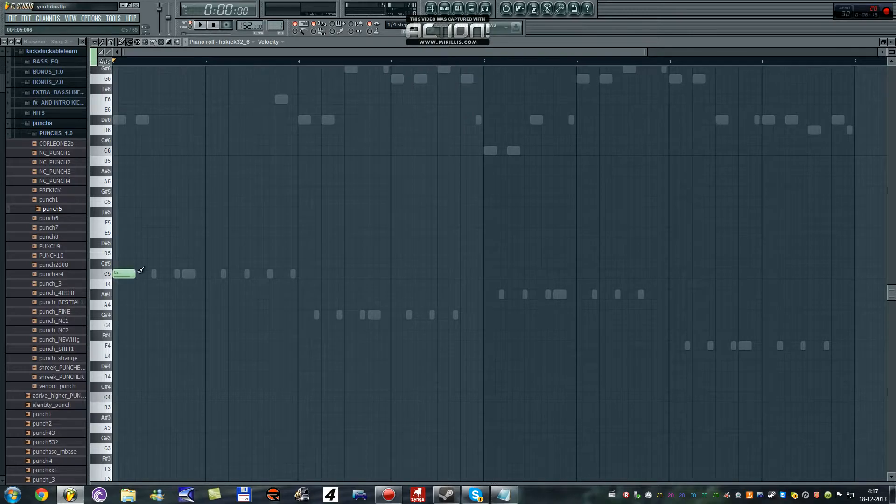
drag(141, 272, 283, 270)
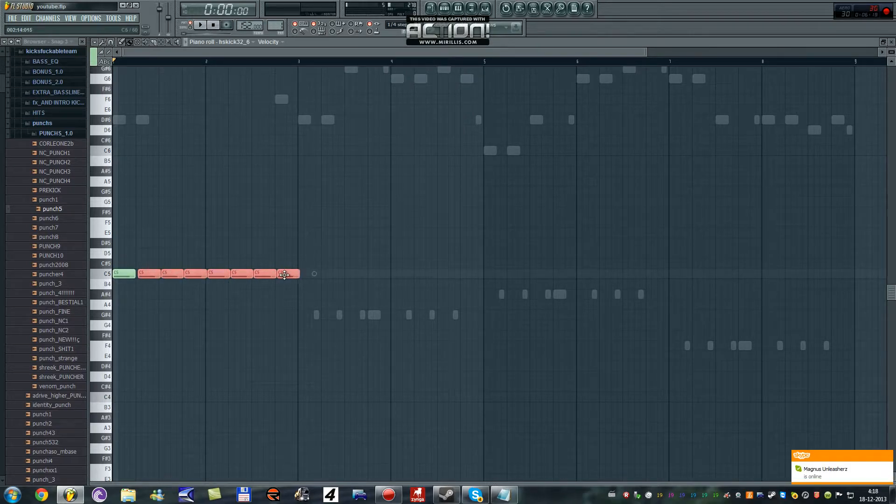
key(space)
click(891, 42)
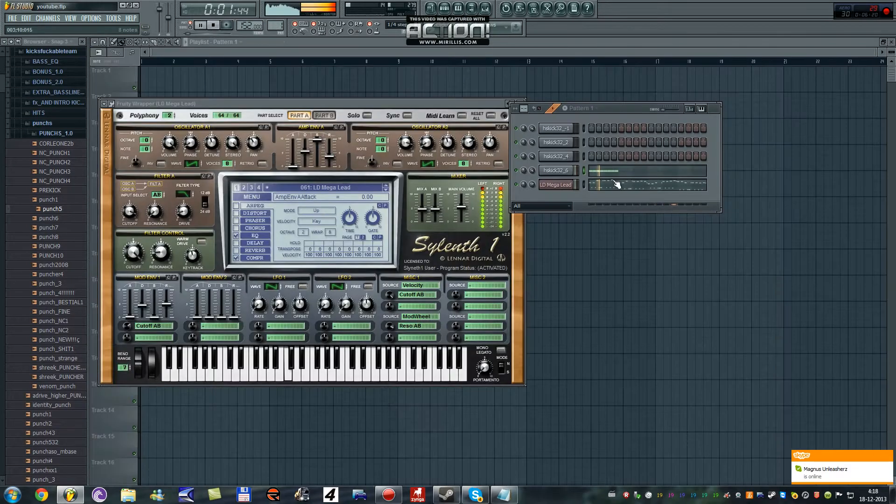
key(space)
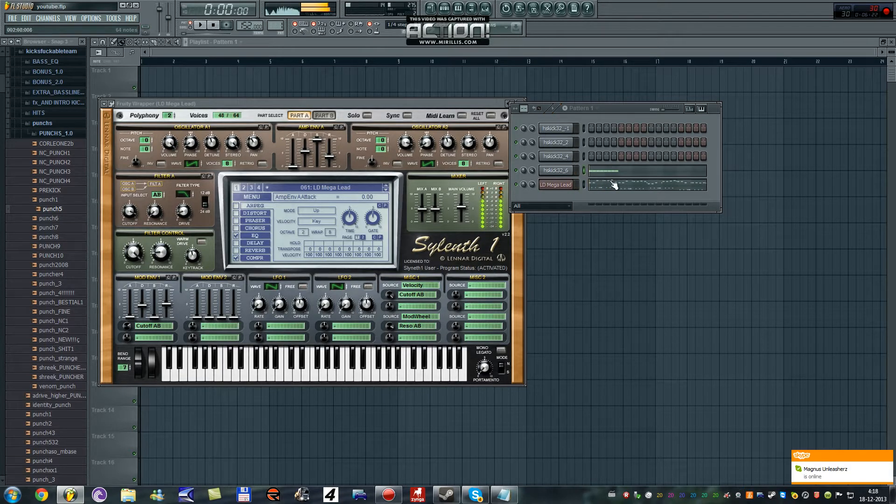
- Fill bars 3 and 4 of the hskick32_2 channel with eight one-beat C5 notes and start pattern playback
right_click(575, 140)
click(584, 144)
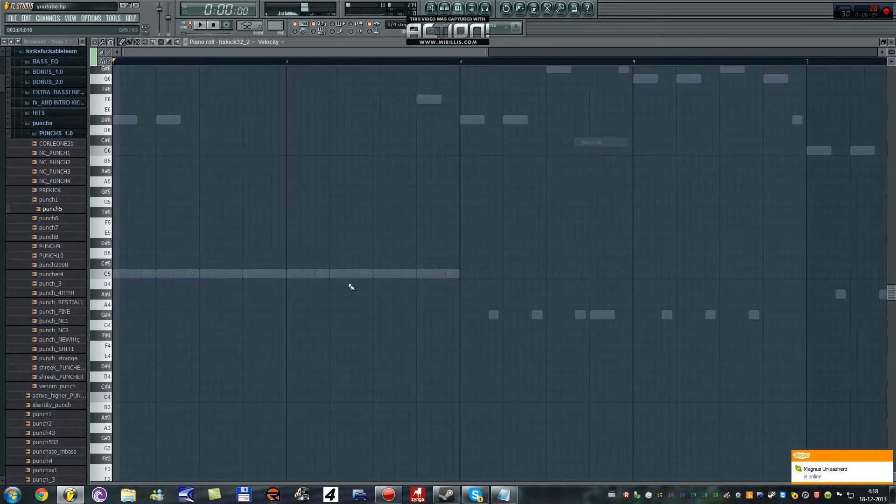
scroll(352, 285, down, 2)
click(381, 271)
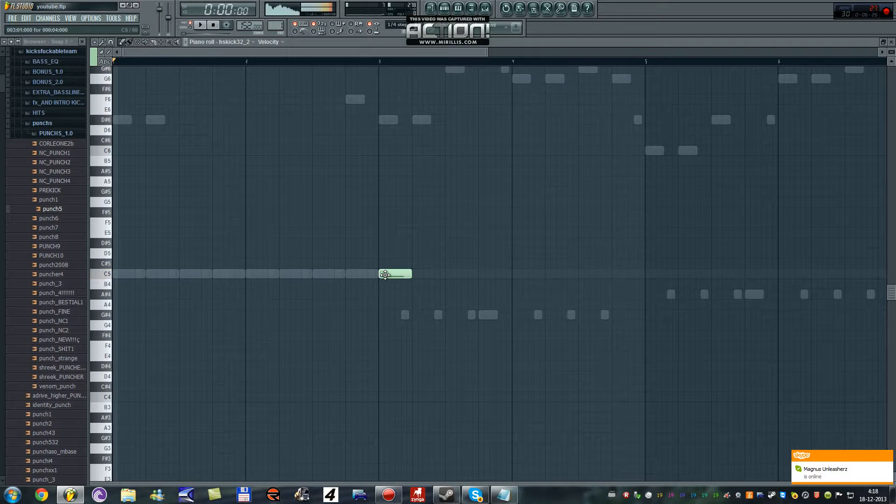
scroll(292, 168, down, 2)
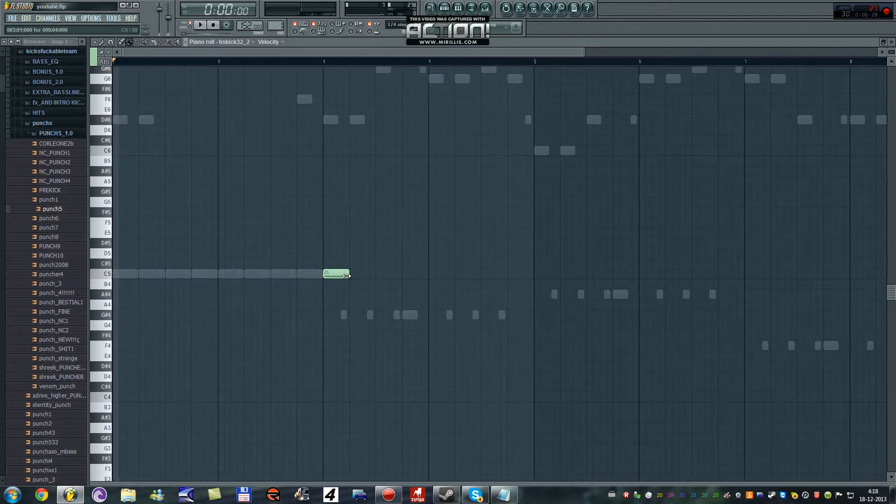
drag(354, 271, 499, 273)
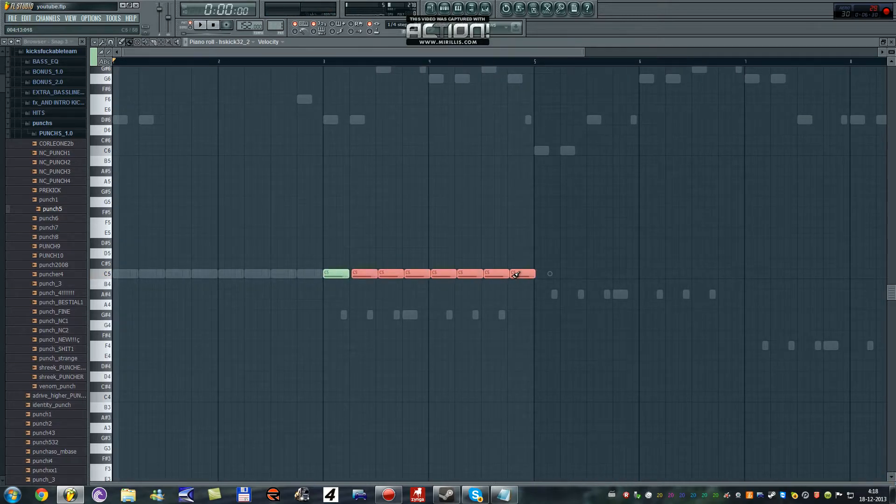
key(space)
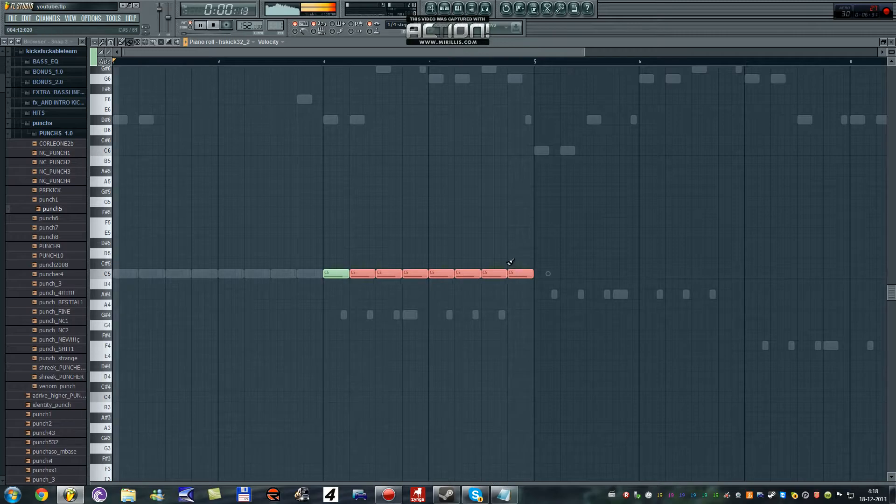
click(892, 42)
- Fill bars 5 and 6 of the hskick32_4 channel with eight consecutive one-beat C5 notes
right_click(574, 158)
click(592, 161)
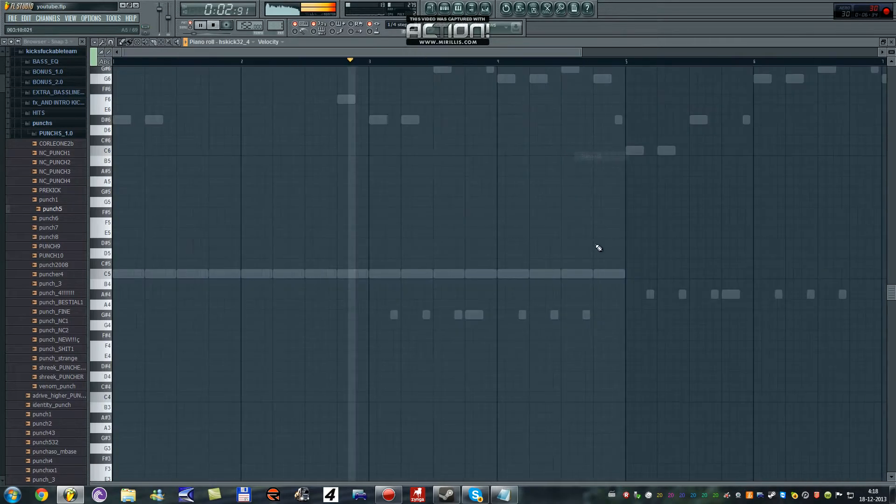
scroll(481, 282, up, 2)
click(476, 274)
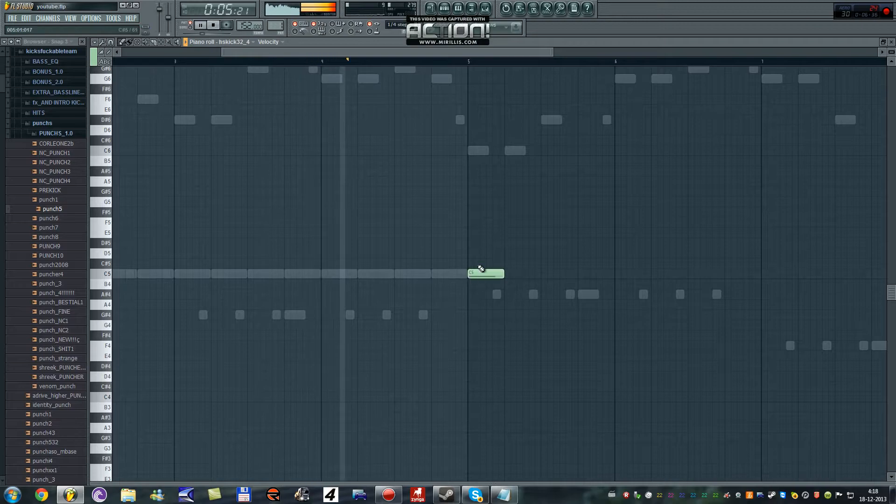
click(129, 41)
drag(510, 271, 737, 270)
scroll(731, 273, down, 2)
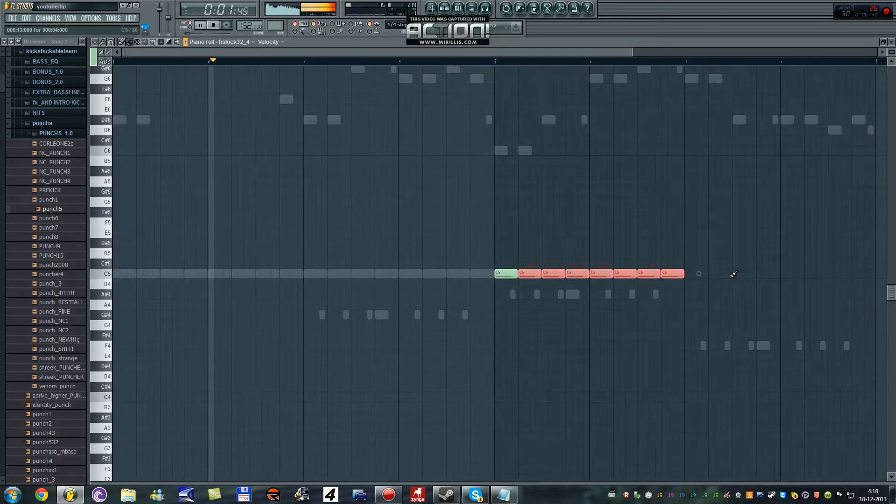
click(892, 42)
- Fill bars 7 and 8 of the hskick32_-1 channel with eight consecutive one-beat C5 notes
right_click(566, 128)
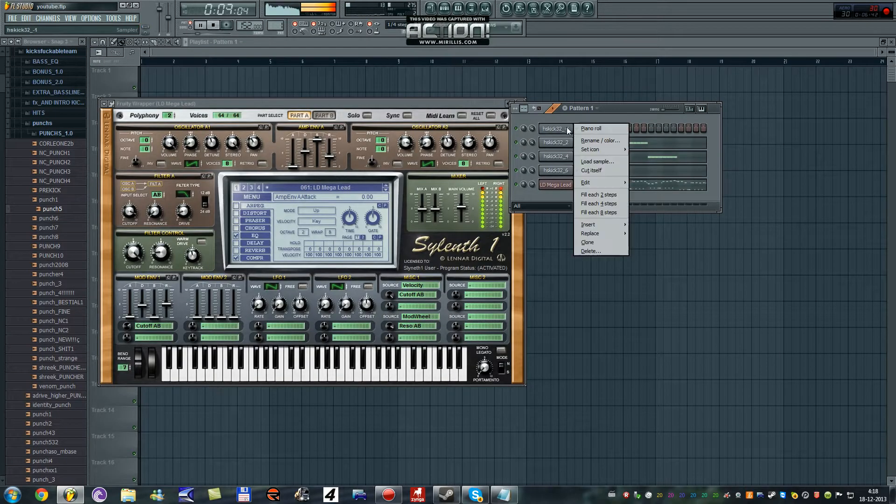
click(591, 129)
scroll(625, 151, down, 6)
scroll(509, 280, up, 1)
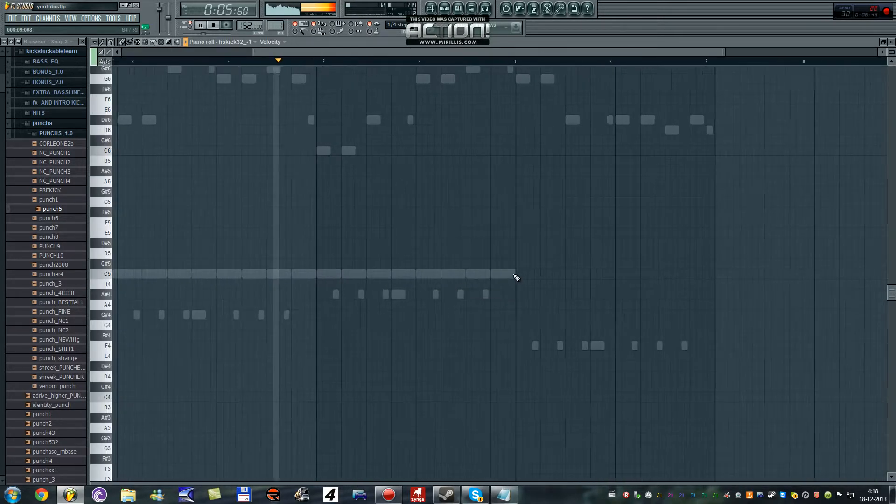
click(518, 274)
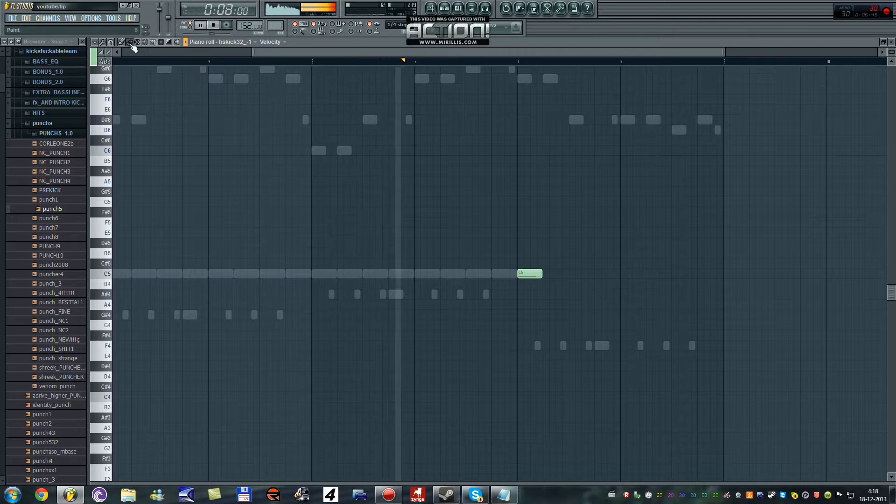
scroll(576, 293, up, 1)
scroll(576, 293, up, 1)
drag(556, 274, 774, 269)
scroll(775, 269, down, 1)
click(891, 42)
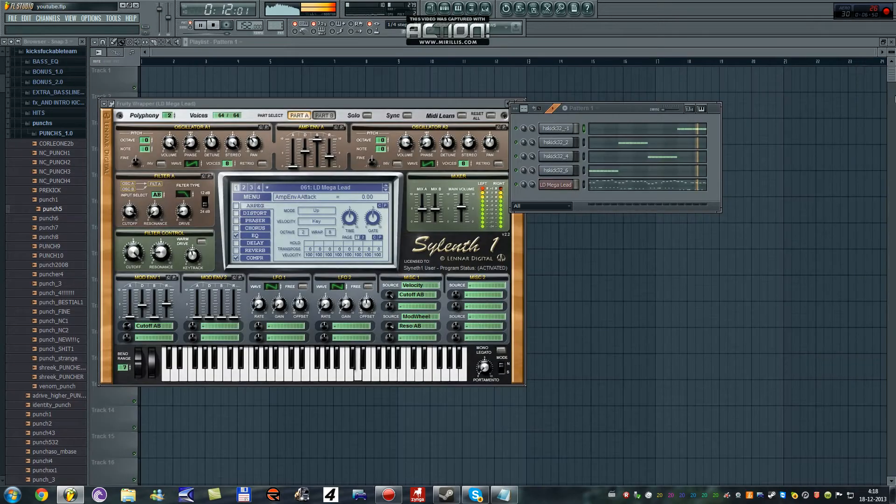
- Open the mixer, stop playback and select the Master track
click(485, 8)
key(space)
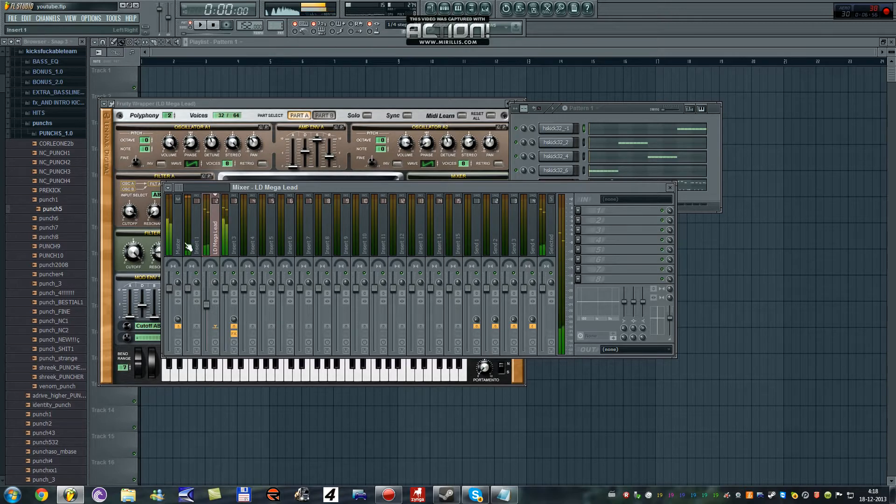
click(169, 232)
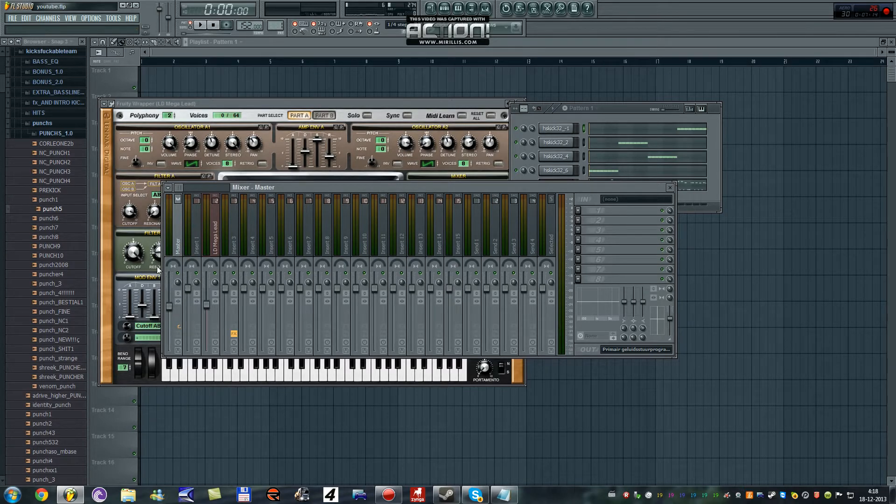
click(12, 18)
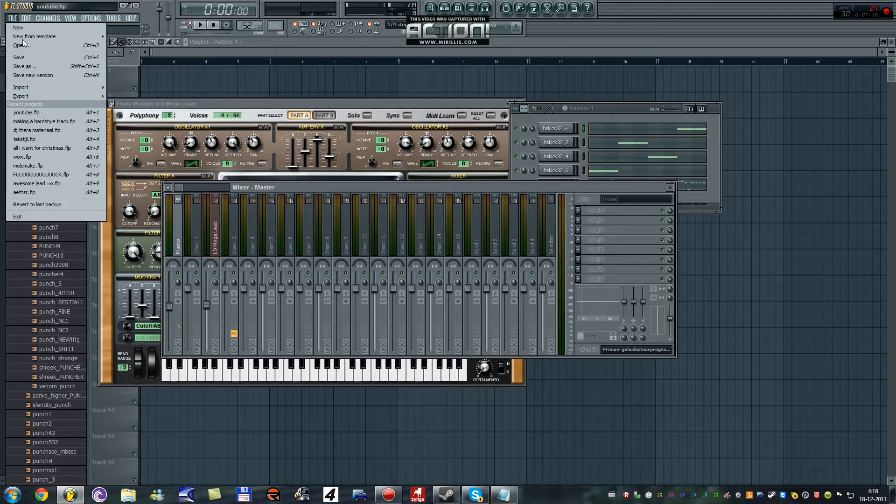
mouse_move(47, 96)
click(125, 105)
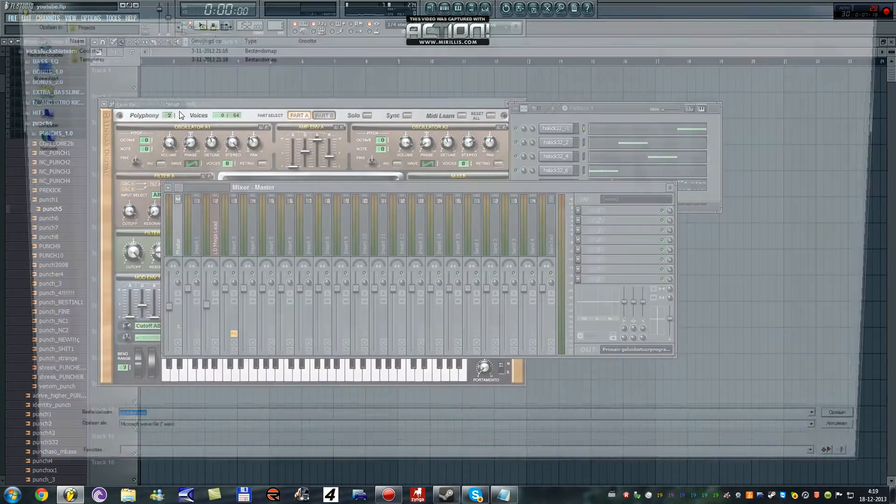
text(tj)
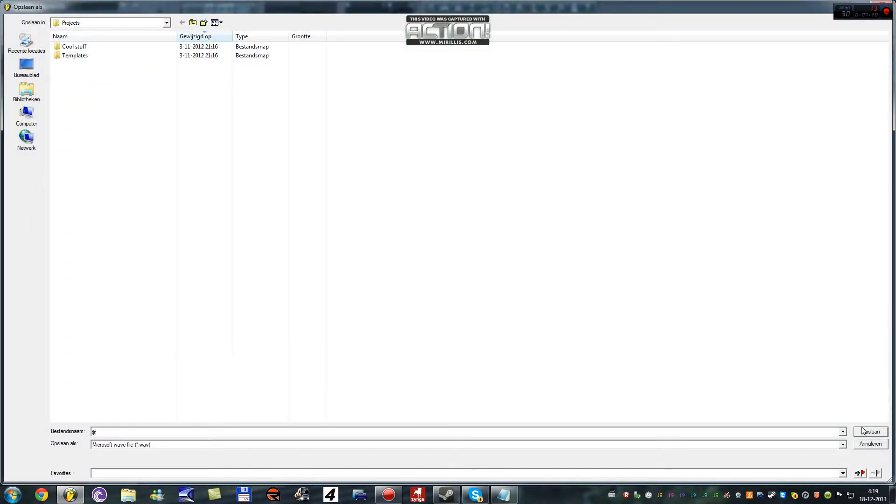
text(r)
key(Return)
click(480, 225)
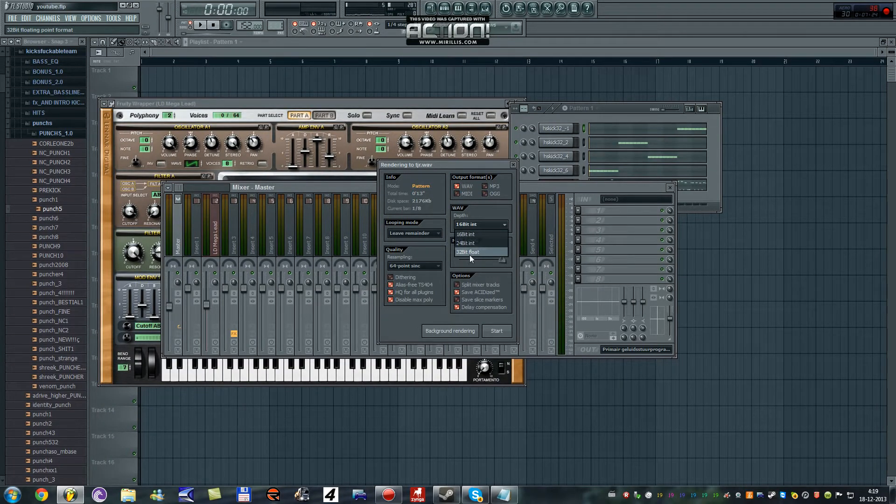
click(499, 273)
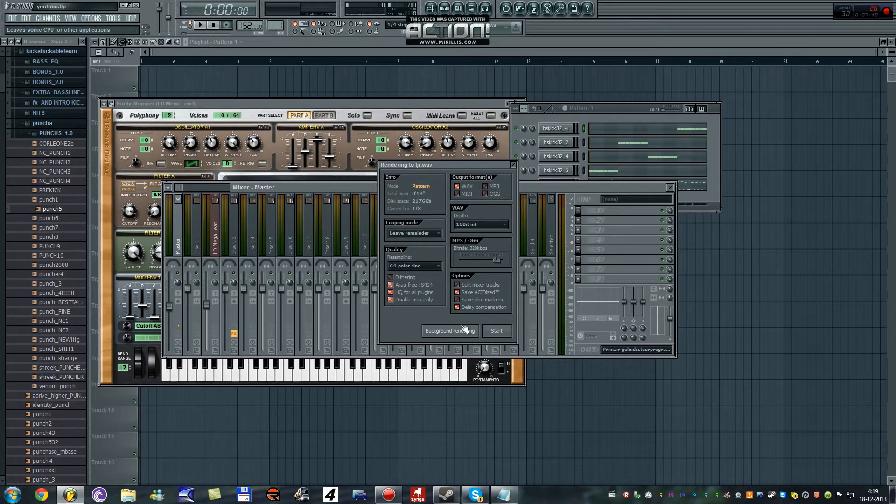
click(514, 165)
- Check the hskick32_2 piano roll briefly and play Pattern 1 with the kicks and the lead
click(611, 108)
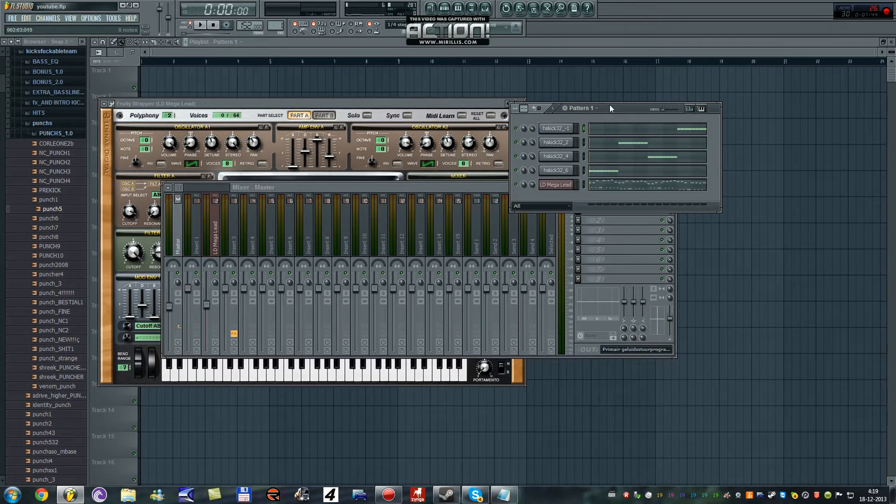
click(630, 139)
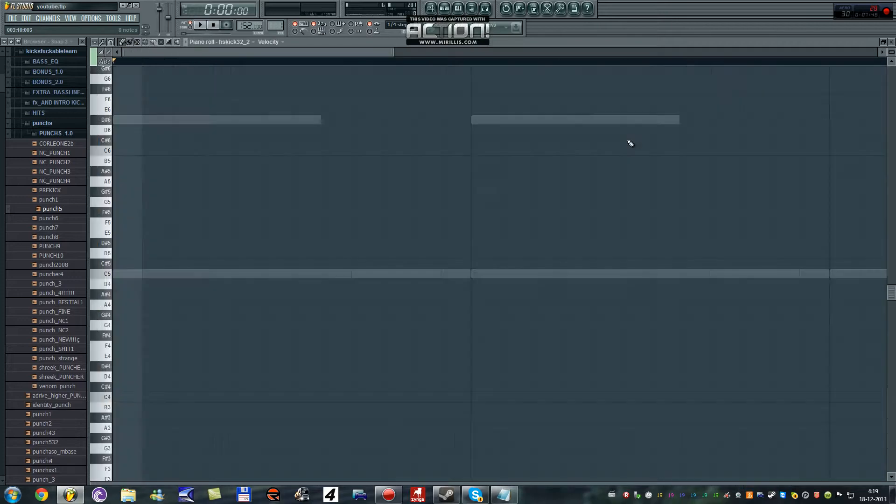
click(890, 42)
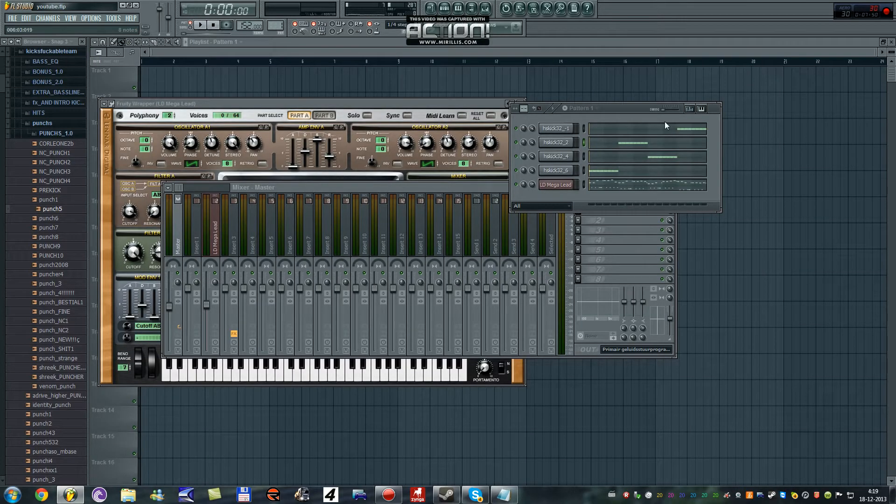
click(624, 110)
key(space)
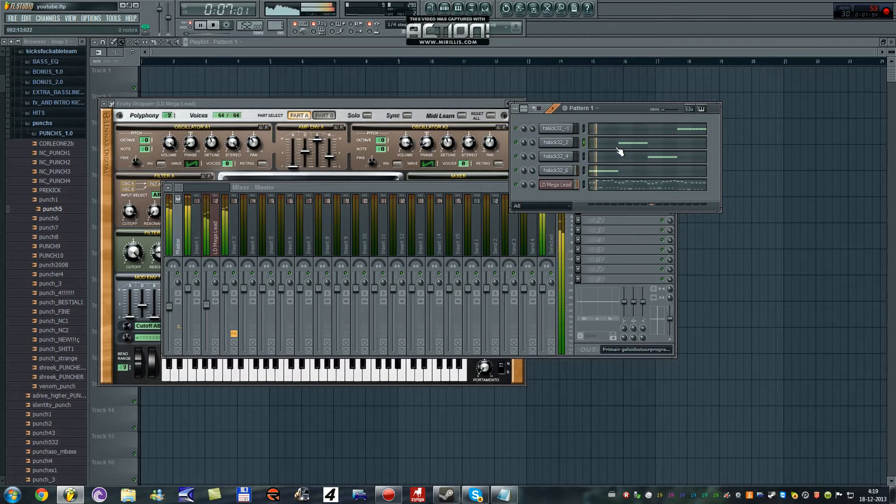
key(space)
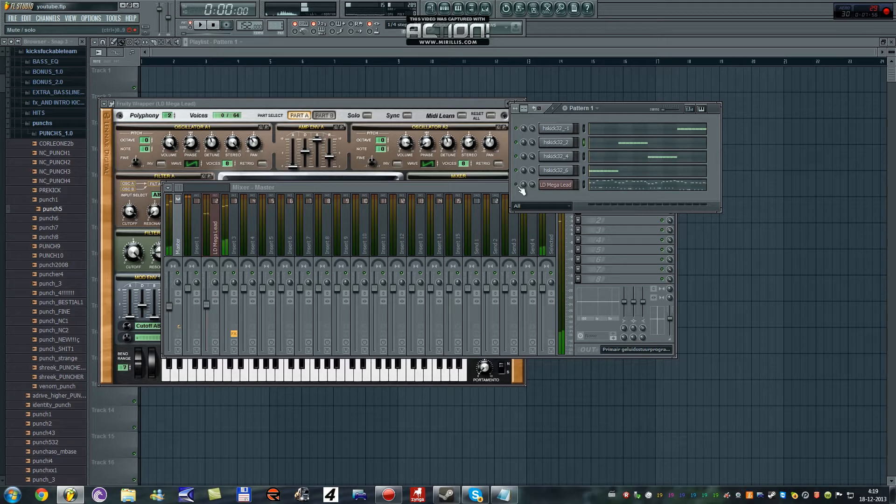
- Mark the first beat of the hskick32_6 piano roll as a time selection
click(598, 170)
drag(146, 61, 1, 58)
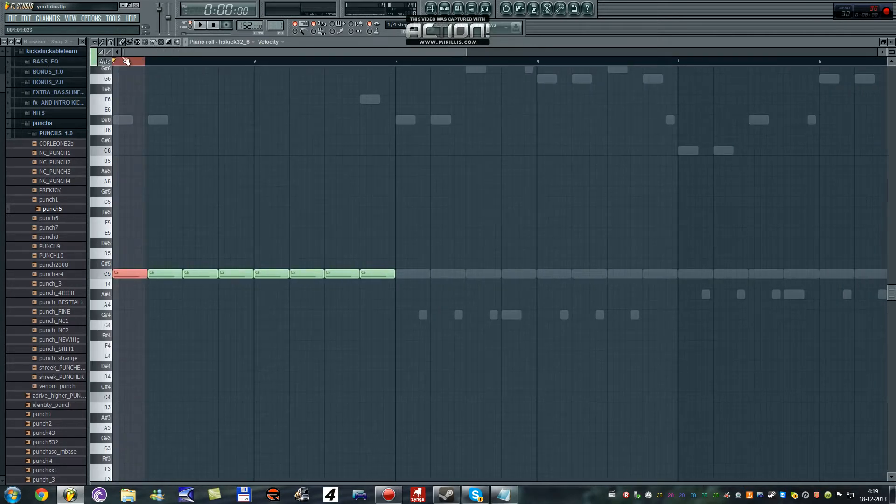
scroll(112, 60, up, 3)
click(111, 42)
click(121, 64)
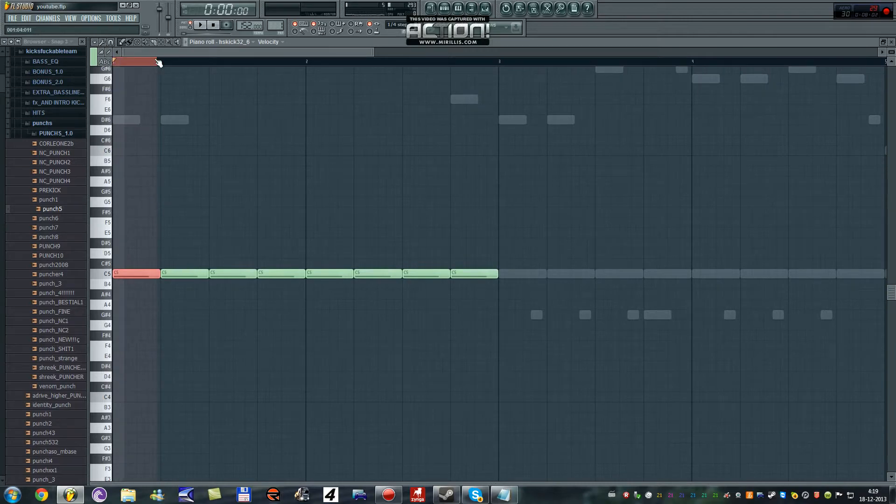
drag(150, 62, 160, 62)
click(893, 42)
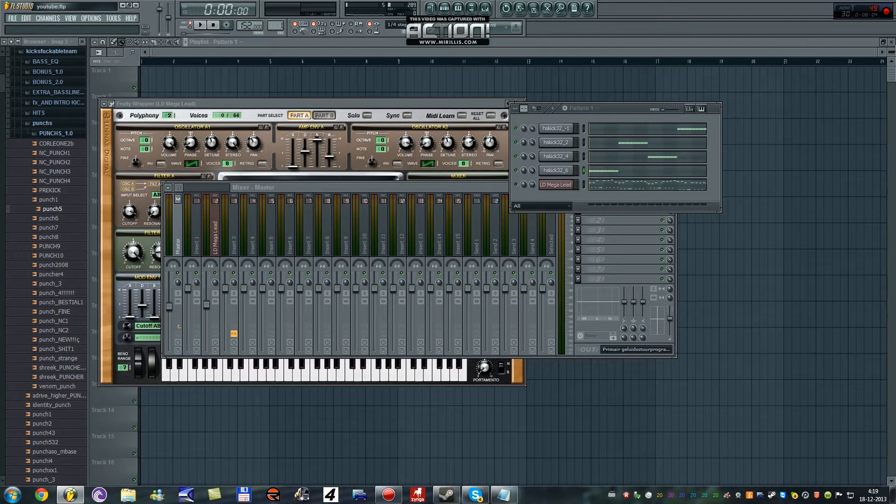
- Assign the hskick32_6 channel to a free mixer track
click(562, 171)
click(243, 131)
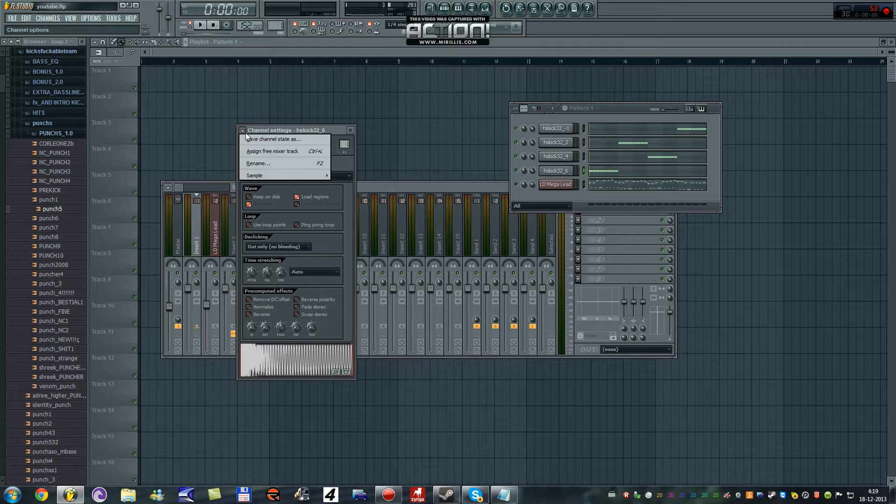
click(264, 151)
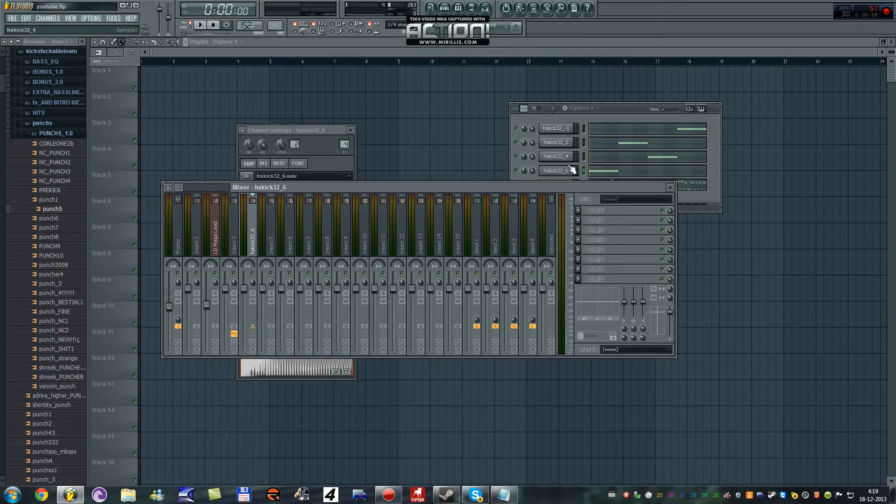
- Select the first beat in the hskick32_6 piano roll and load Fruity Parametric EQ 2 on the channel's mixer track
click(644, 175)
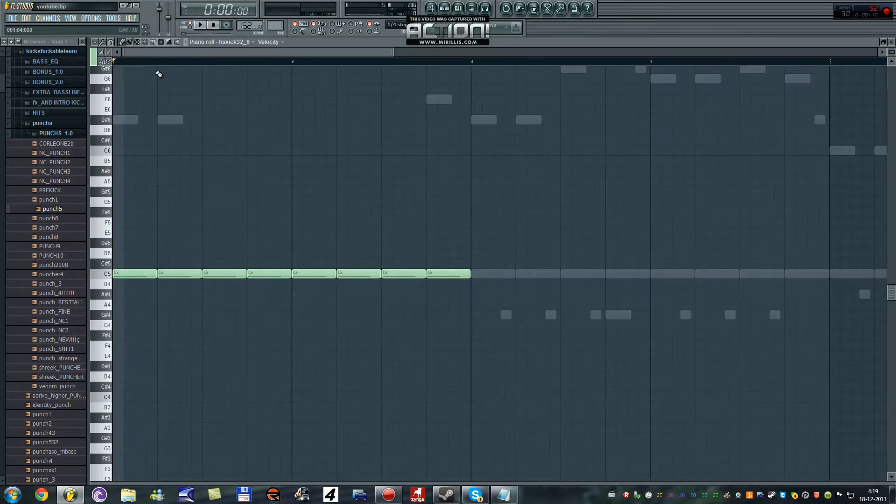
drag(157, 62, 4, 42)
click(485, 8)
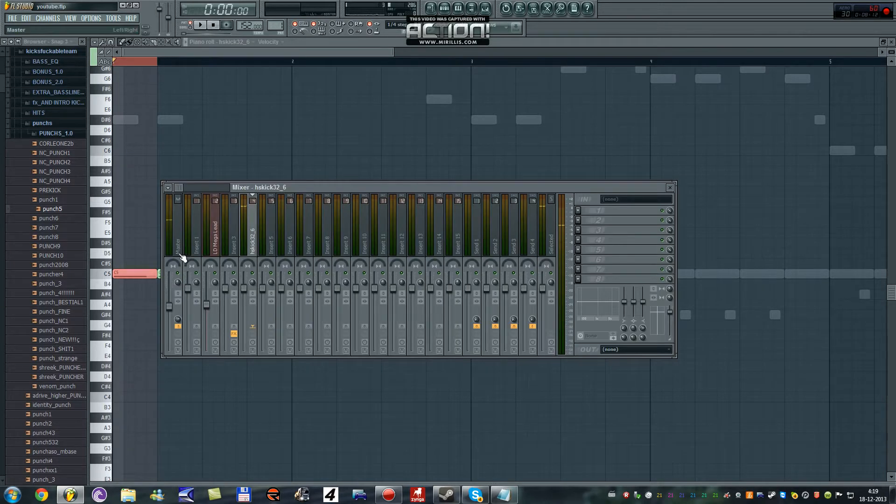
click(579, 208)
click(671, 383)
- While looping the kick, raise EQ bands 6 and 7 and set band 2 to a 2.5 dB boost at 64 Hz with 15% bandwidth
mouse_move(266, 178)
mouse_down()
mouse_move(269, 161)
mouse_move(251, 172)
mouse_up()
key(space)
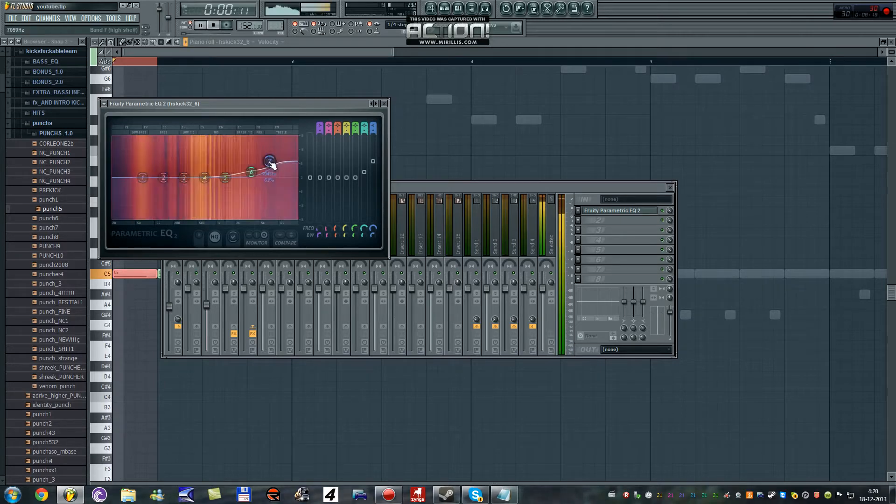
drag(164, 177, 143, 172)
drag(330, 234, 331, 249)
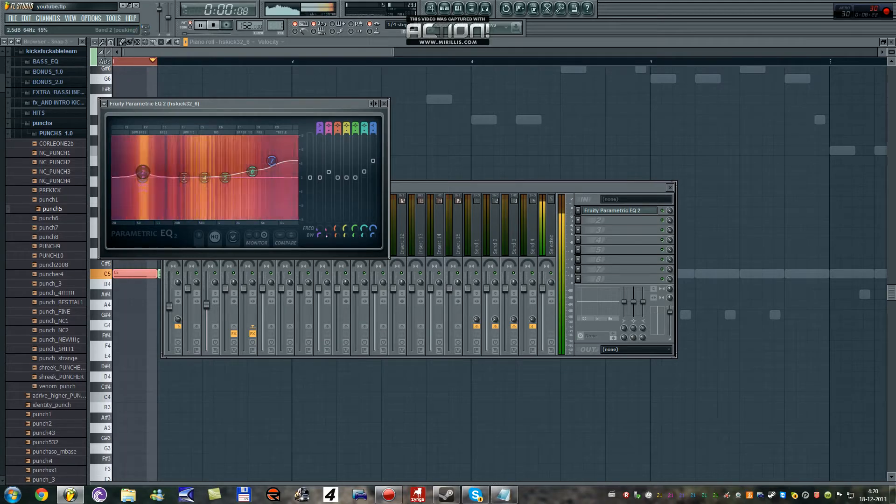
key(space)
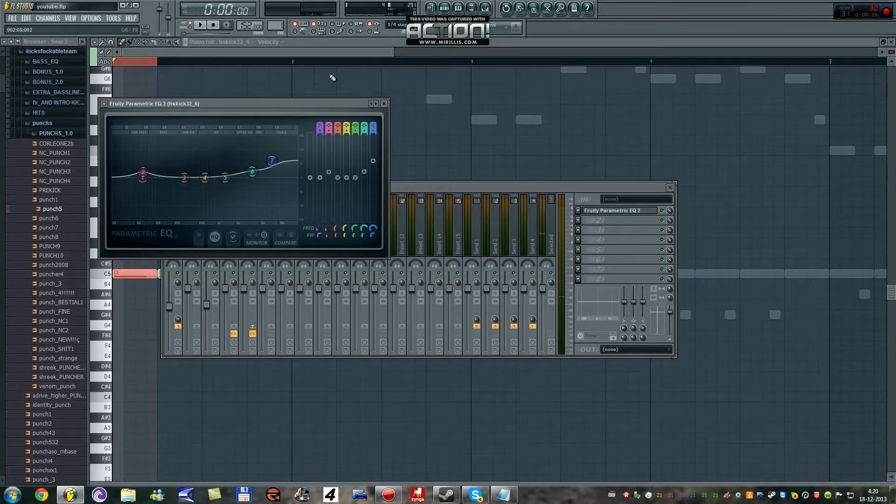
click(269, 50)
scroll(426, 90, down, 2)
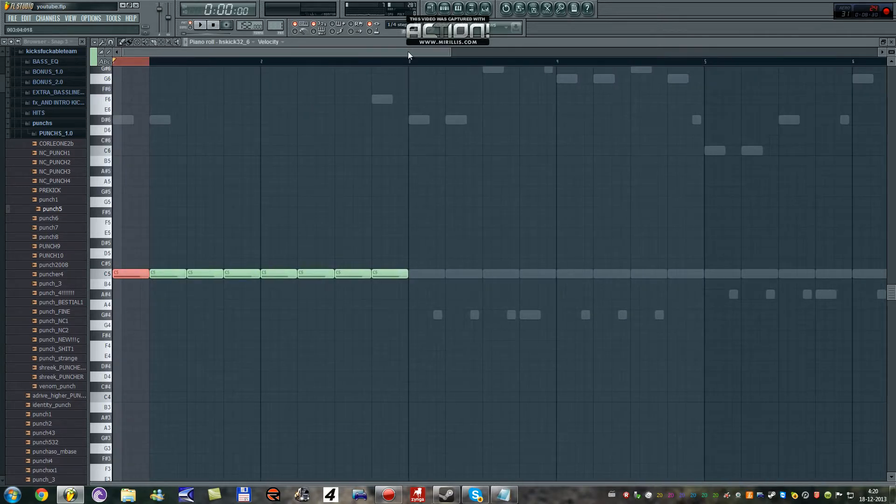
- Mark the first beat of bar 3 as the time selection and assign the hskick32_4 channel to a free mixer track
ctrl+click(416, 62)
drag(417, 64, 445, 63)
click(485, 8)
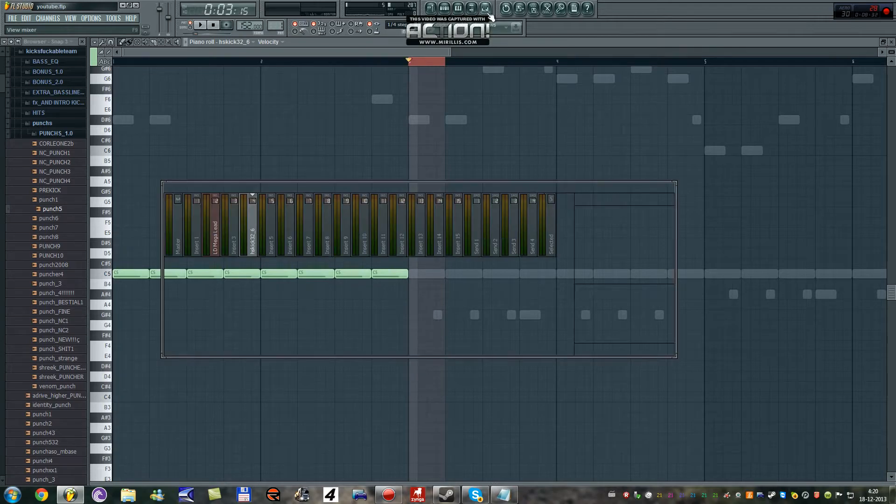
click(445, 9)
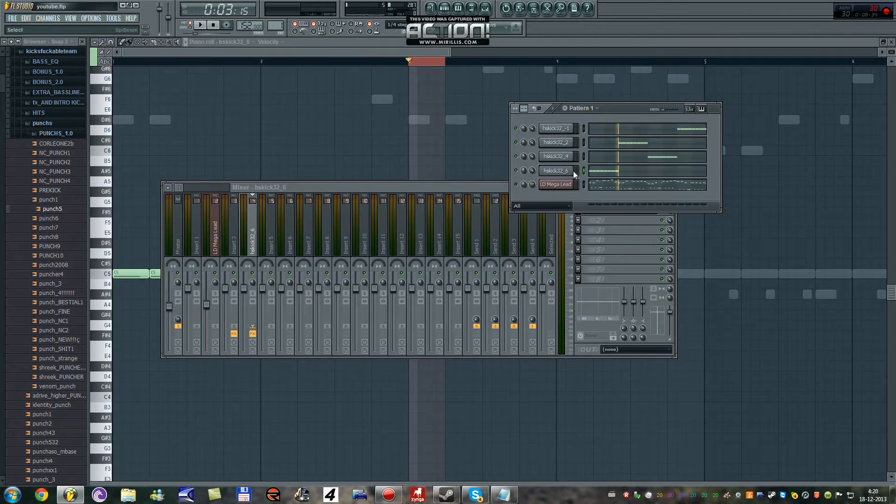
click(556, 156)
click(242, 131)
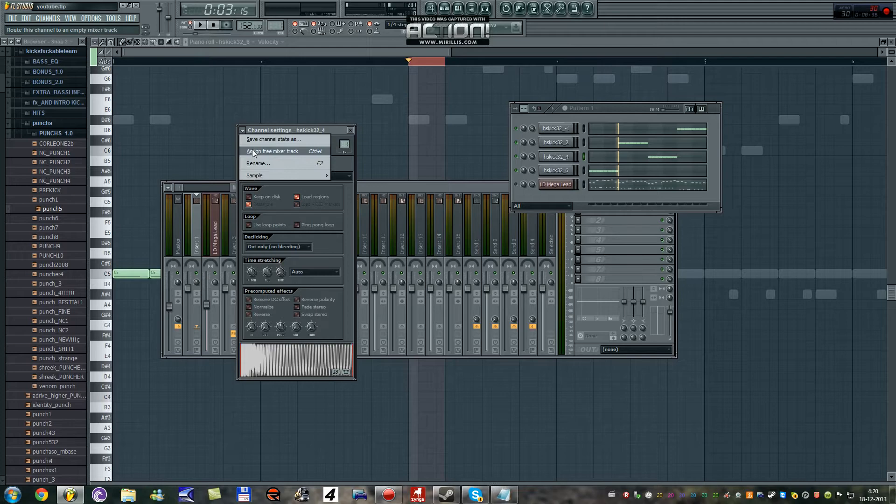
click(252, 150)
- Load Fruity Parametric EQ 2 on the hskick32_4 mixer track and raise bands 6 and 7, checking the kick in playback
click(578, 211)
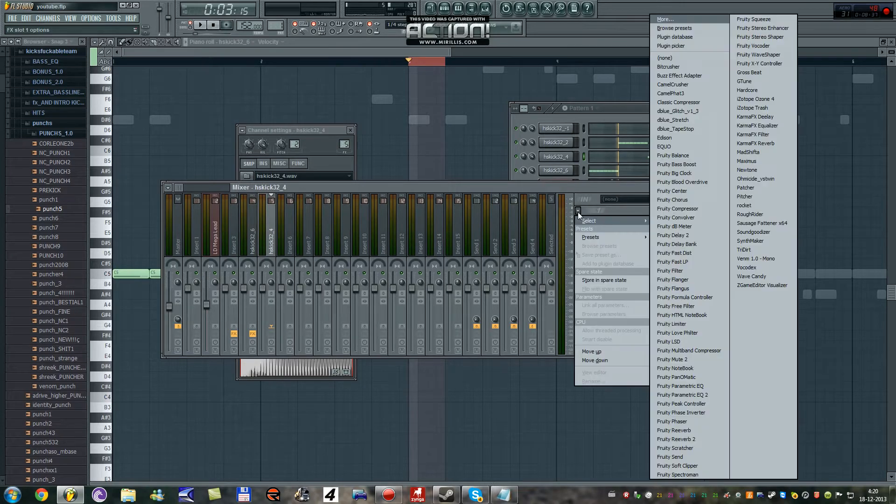
click(707, 390)
drag(267, 178, 250, 172)
key(space)
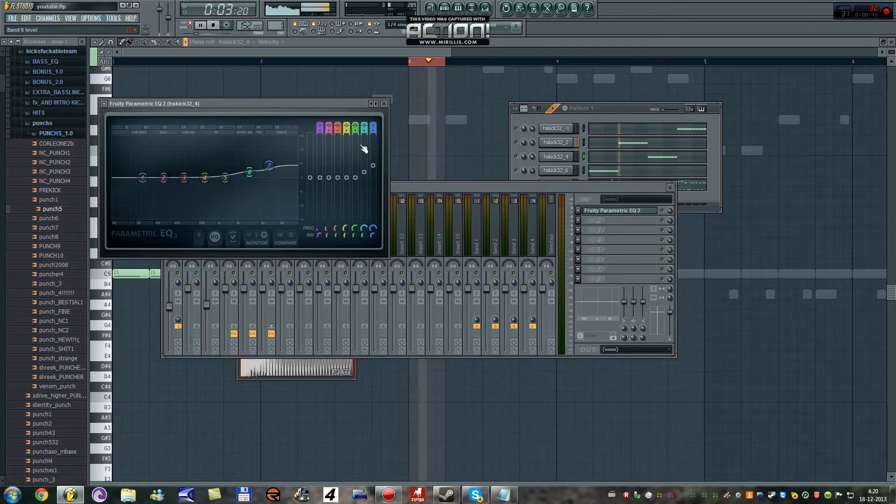
key(space)
click(560, 159)
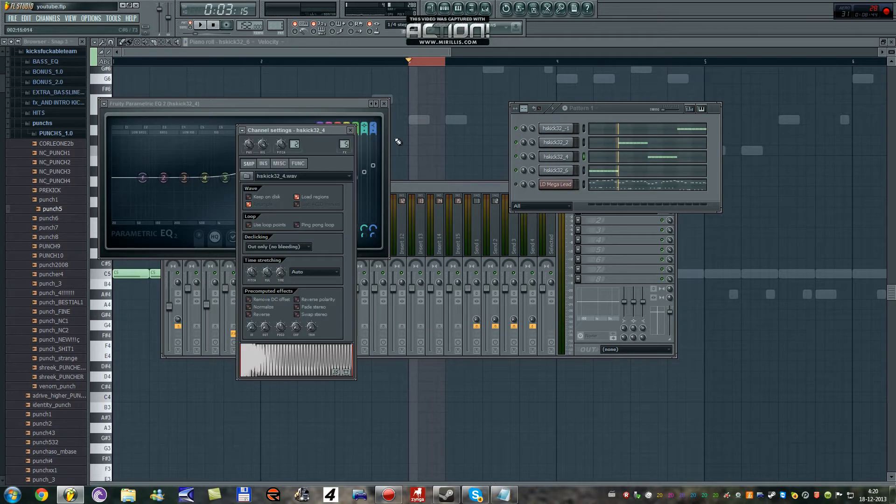
click(384, 103)
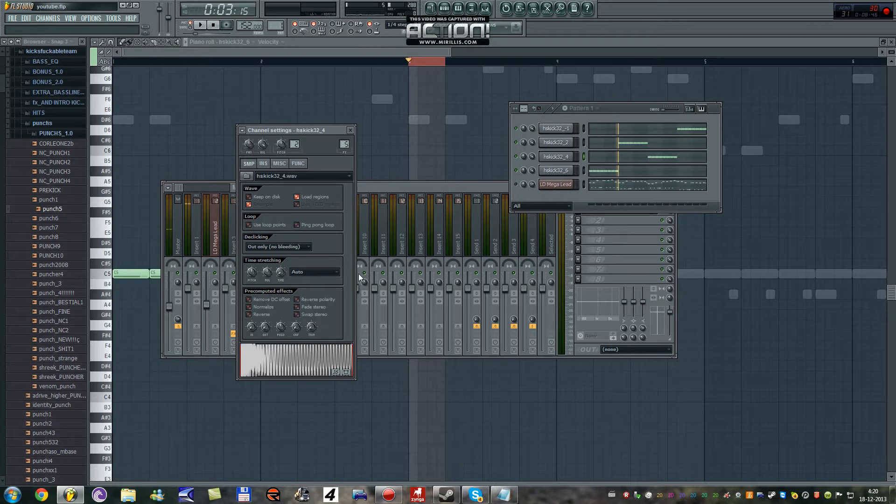
- Assign the hskick32_2 channel to a free mixer track
drag(315, 135, 341, 325)
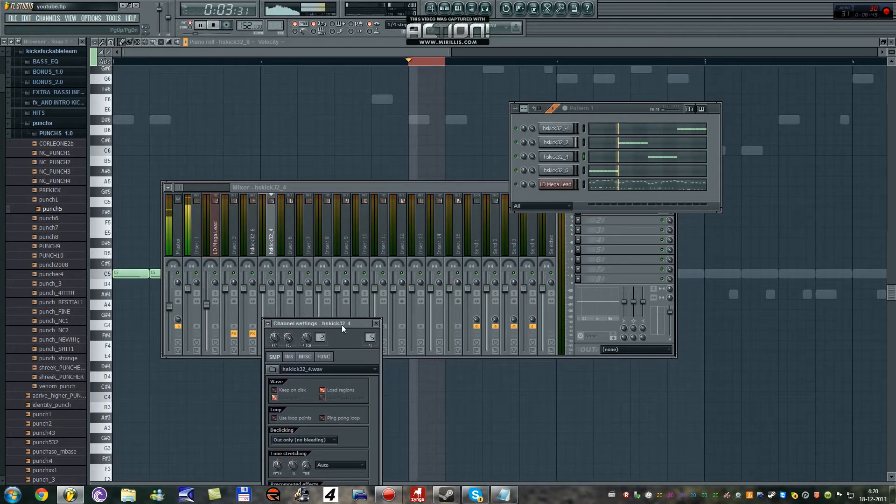
click(570, 142)
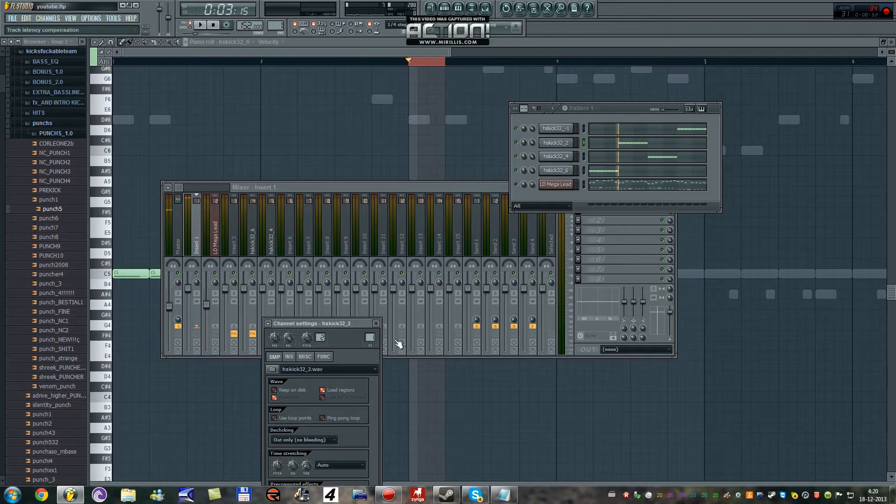
click(268, 324)
click(329, 332)
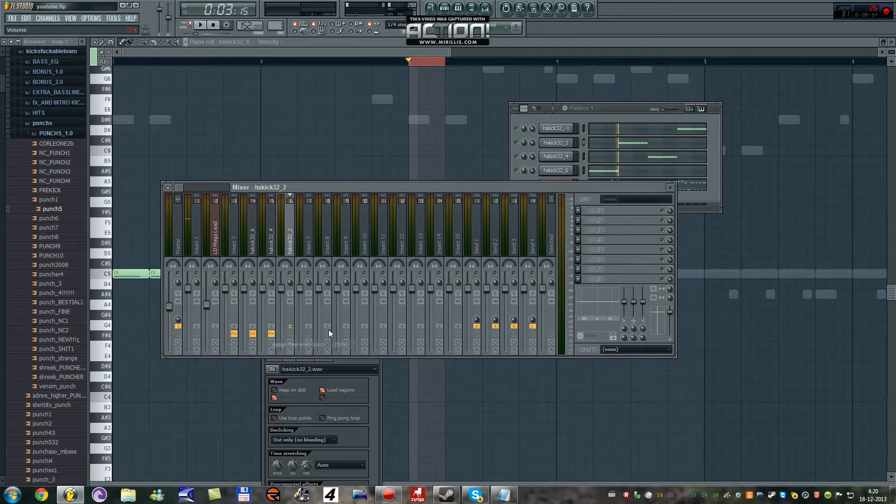
- While looping the kick, load Fruity Parametric EQ 2 on the hskick32_2 mixer track and raise bands 6 and 7
key(space)
click(590, 207)
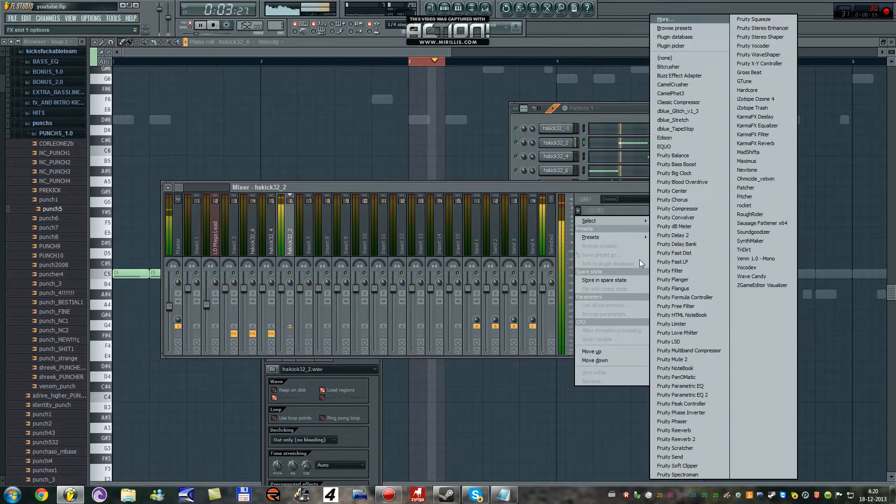
click(711, 409)
mouse_move(266, 177)
mouse_down()
mouse_move(268, 165)
mouse_move(255, 171)
mouse_up()
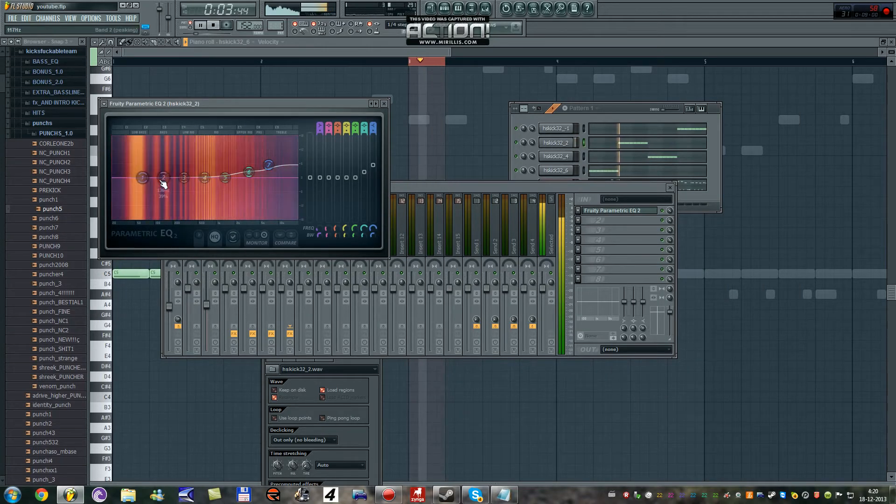
- Move band 2 of the hskick32_2 EQ down into the low bass with a slight boost and narrow its bandwidth
drag(164, 177, 137, 172)
drag(329, 236, 328, 247)
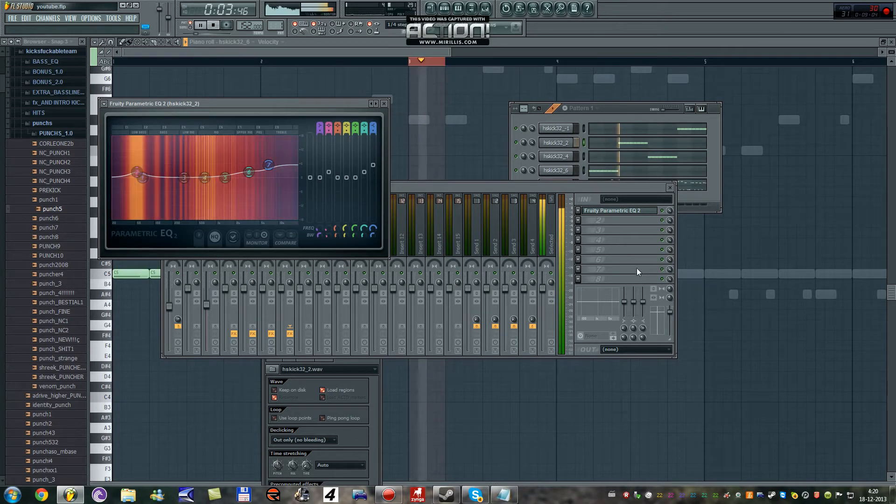
key(space)
- Audition the hskick32_4 and hskick32_-1 kicks one after the other for comparison
click(562, 158)
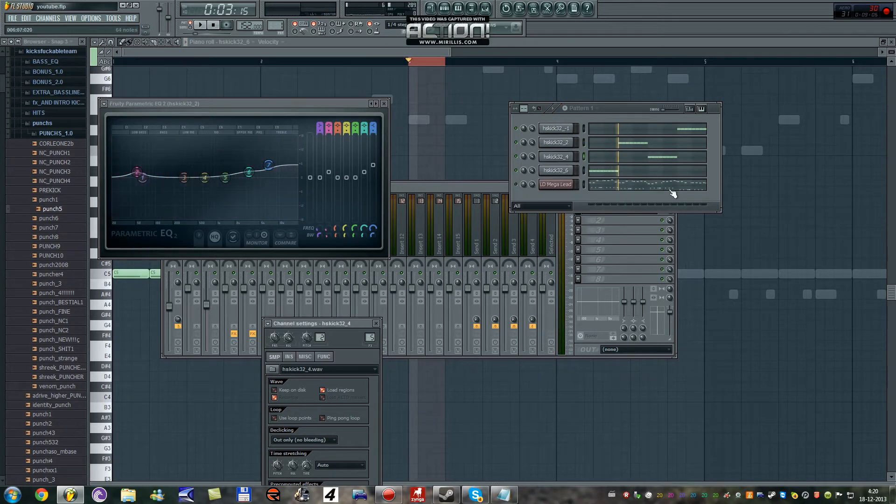
drag(464, 187, 474, 192)
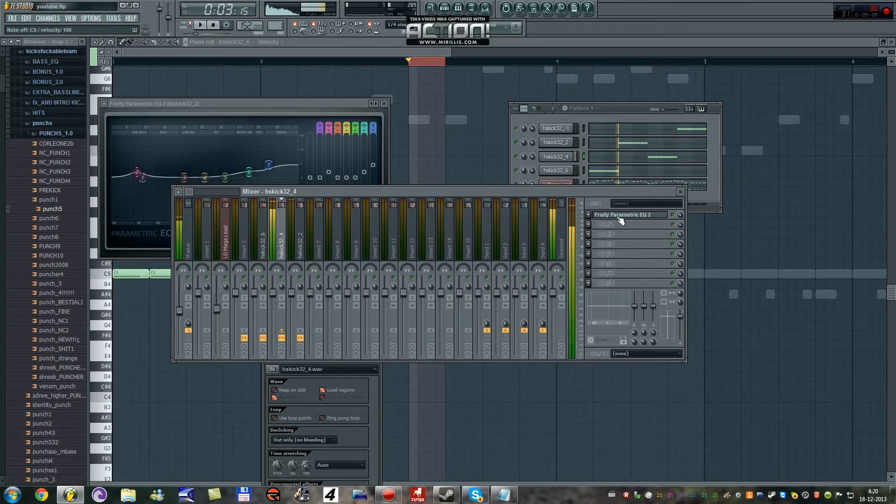
click(558, 129)
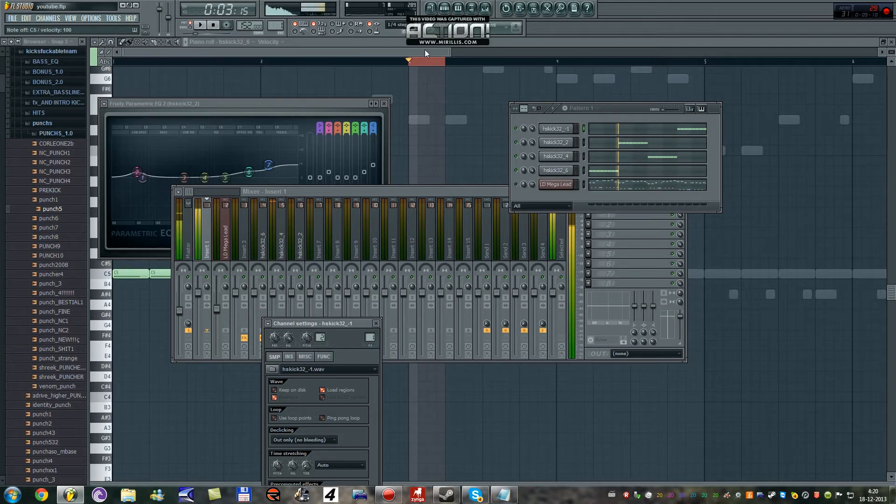
click(564, 158)
click(564, 130)
- Mark the first beat of bar 7 as the time selection and loop it with the mixer open
click(461, 52)
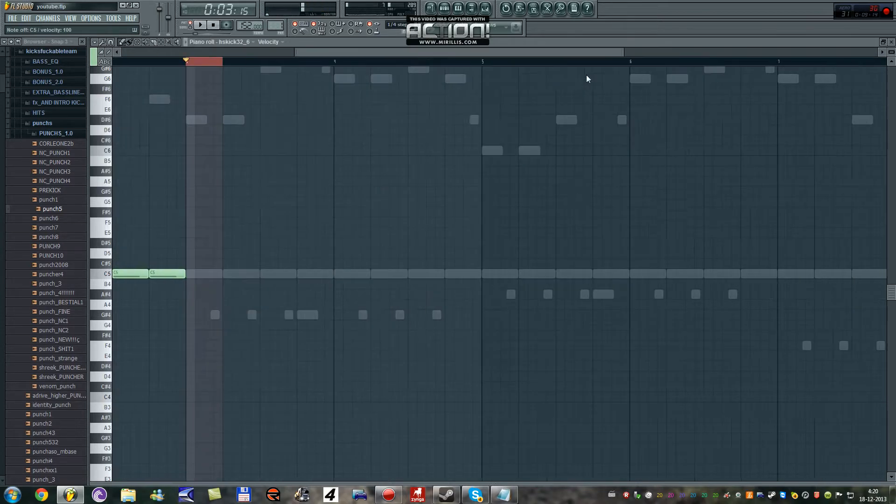
drag(586, 74, 696, 111)
scroll(672, 105, down, 2)
drag(493, 63, 515, 64)
key(space)
key(F9)
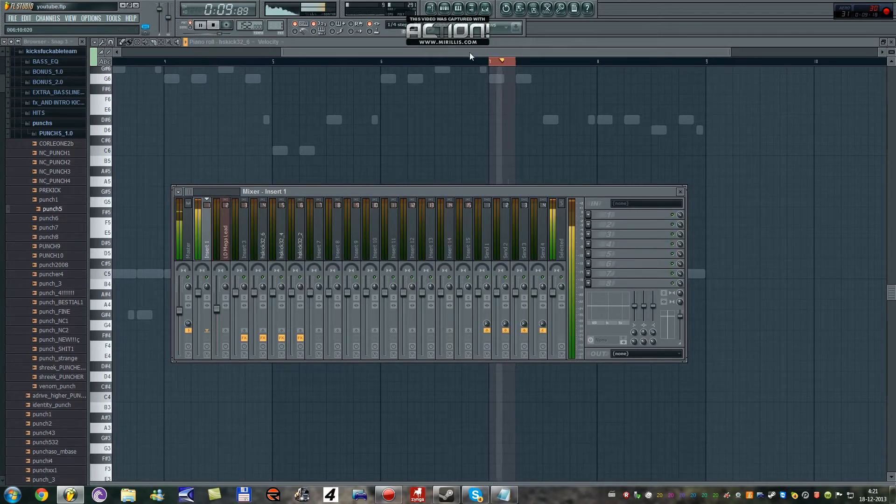
- Assign the hskick32_-1 channel to a free mixer track and load Fruity Parametric EQ 2 on that track
key(F6)
click(558, 129)
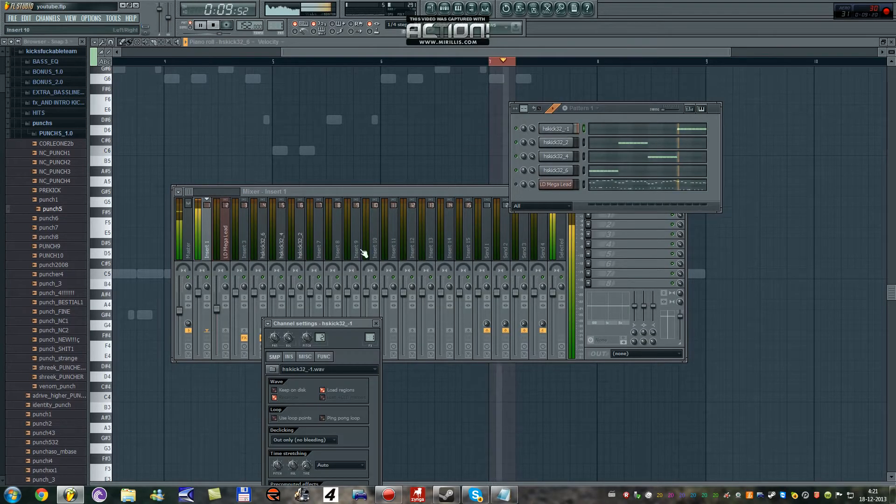
click(267, 324)
click(299, 348)
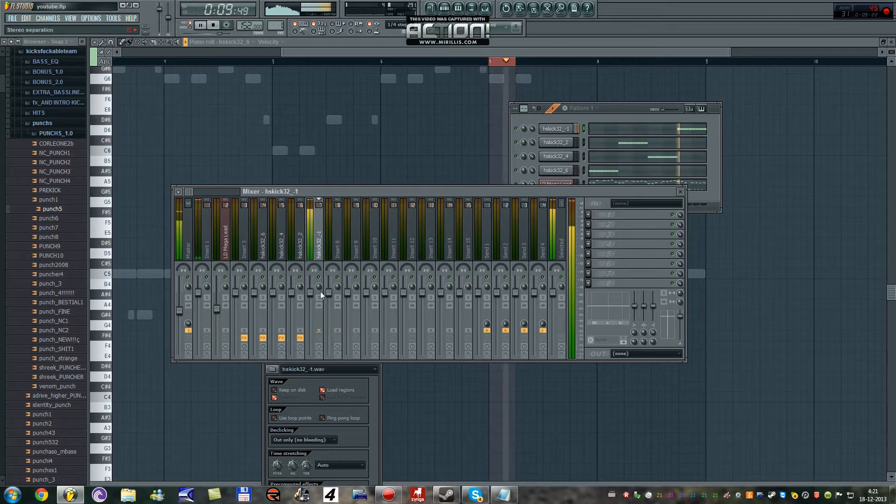
click(589, 214)
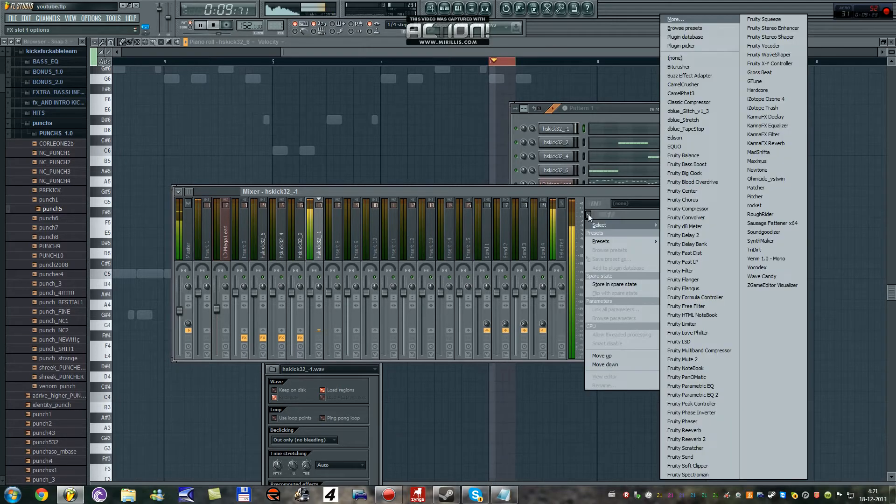
click(712, 397)
drag(267, 178, 250, 171)
drag(163, 177, 132, 171)
drag(327, 235, 327, 243)
drag(132, 171, 134, 174)
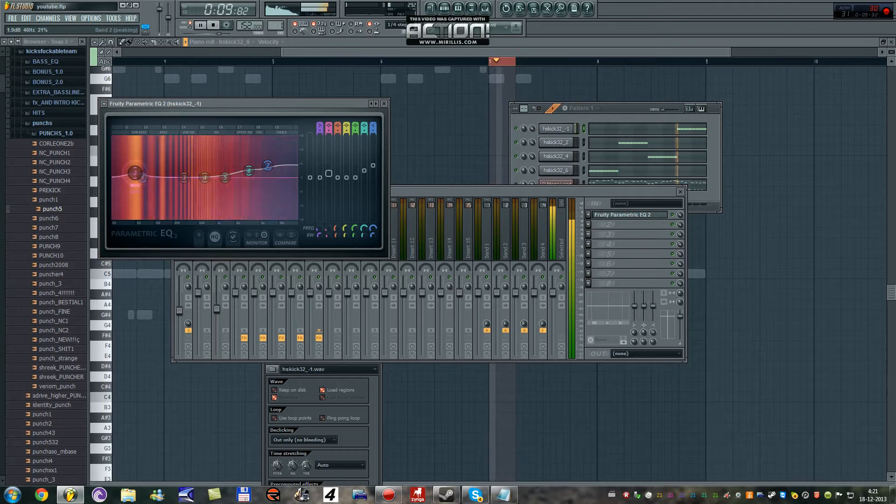
click(377, 104)
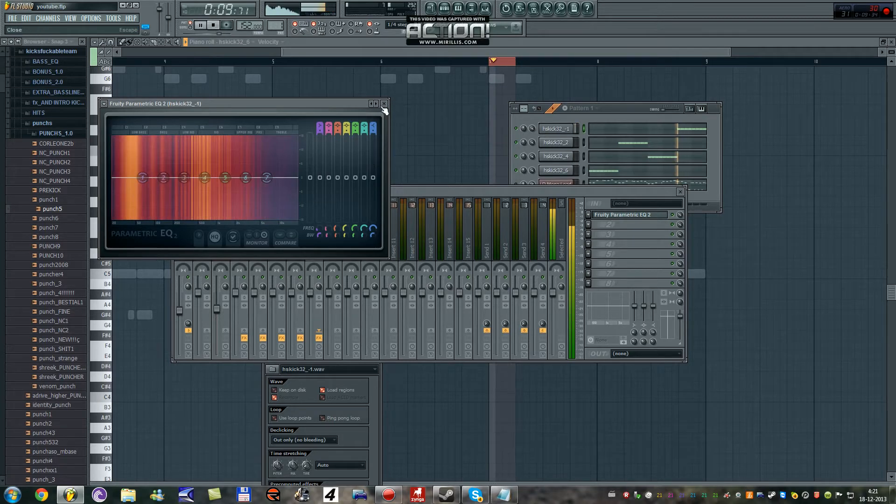
click(376, 104)
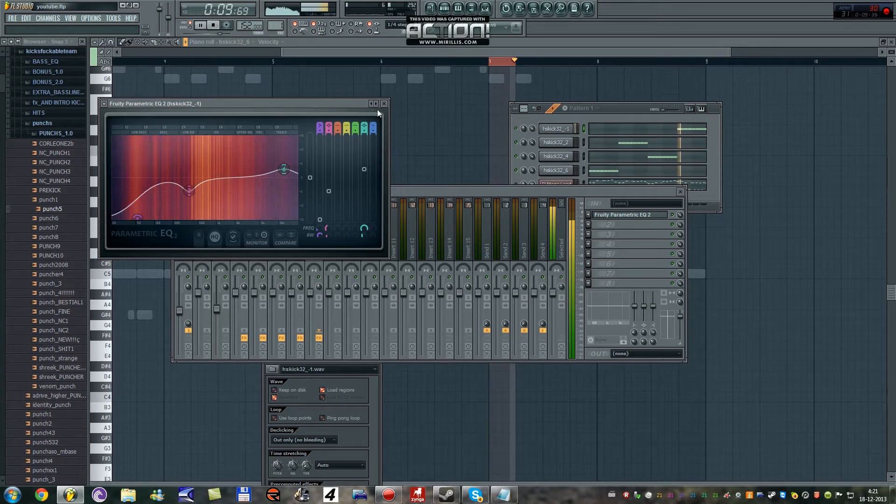
click(376, 104)
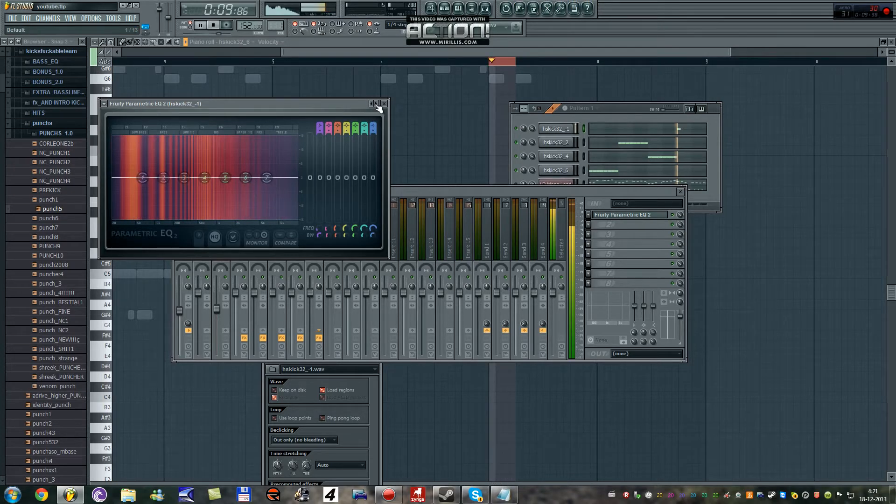
- Raise bands 6 and 7 of the hskick32_-1 EQ and move band 2 into the low bass with a very slight boost
drag(267, 178, 247, 174)
drag(163, 177, 132, 176)
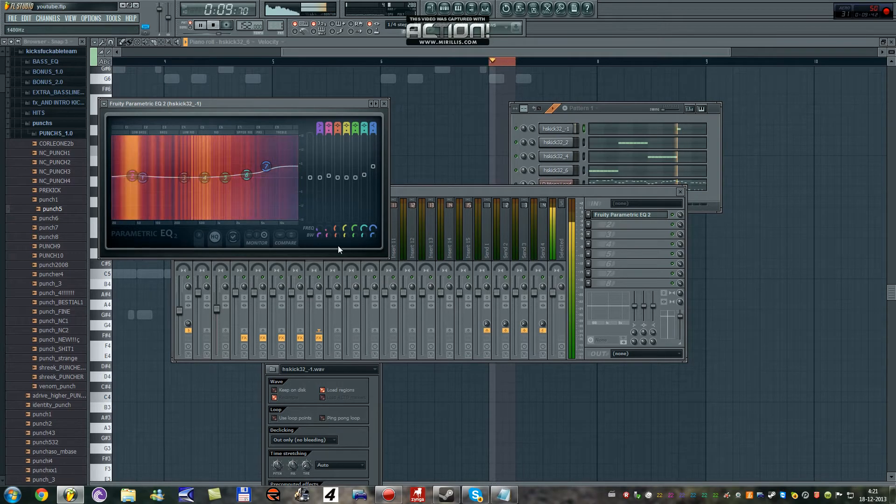
click(383, 104)
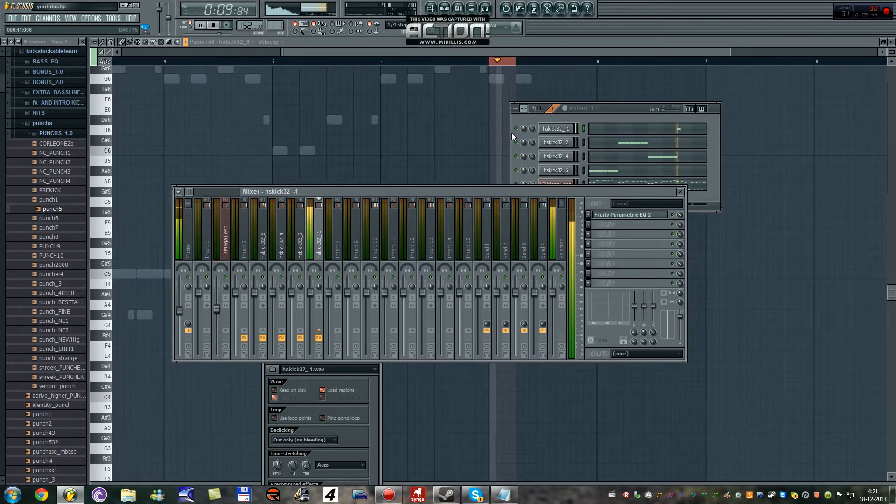
key(space)
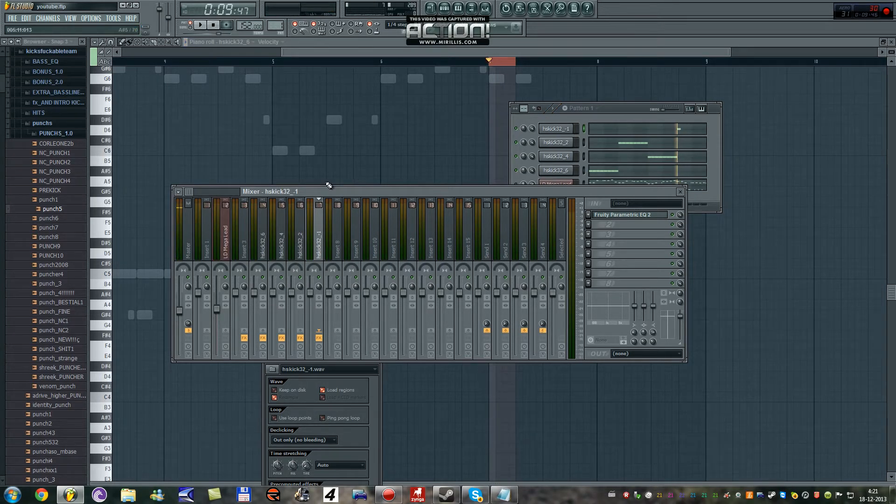
- Close the open windows, clear the time selection and play Pattern 1 with the channel rack shown
drag(299, 191, 270, 223)
key(F12)
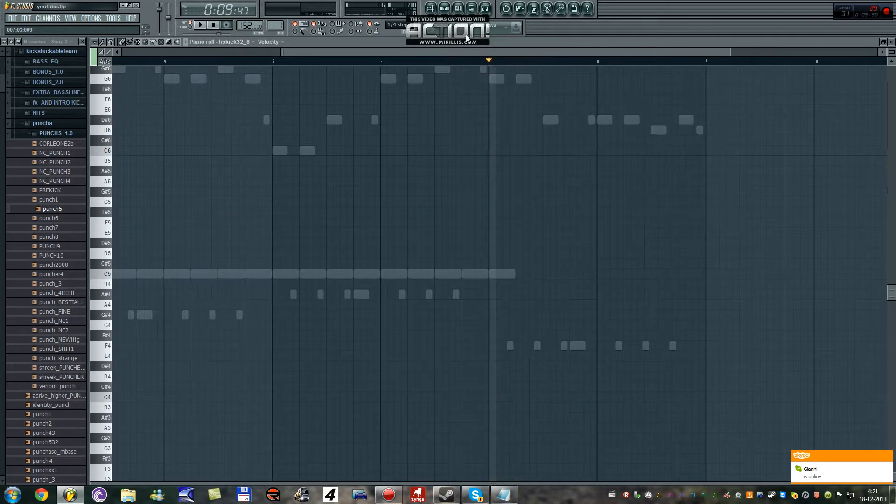
click(445, 8)
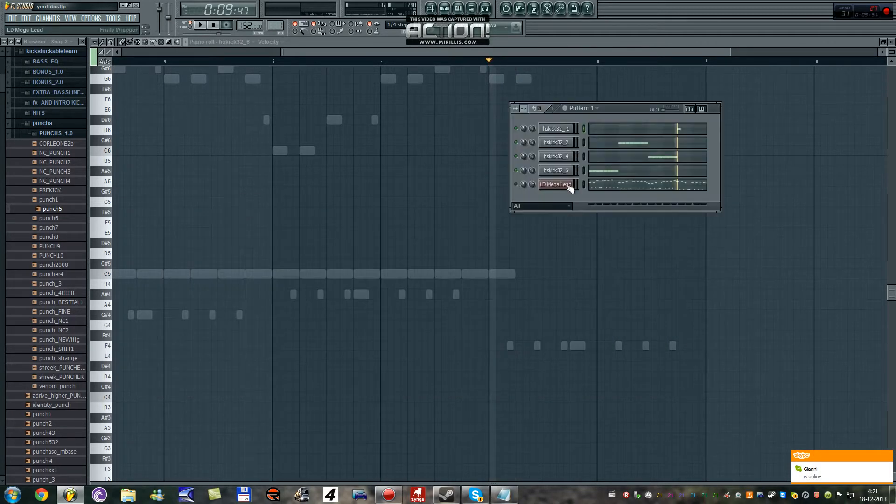
click(209, 29)
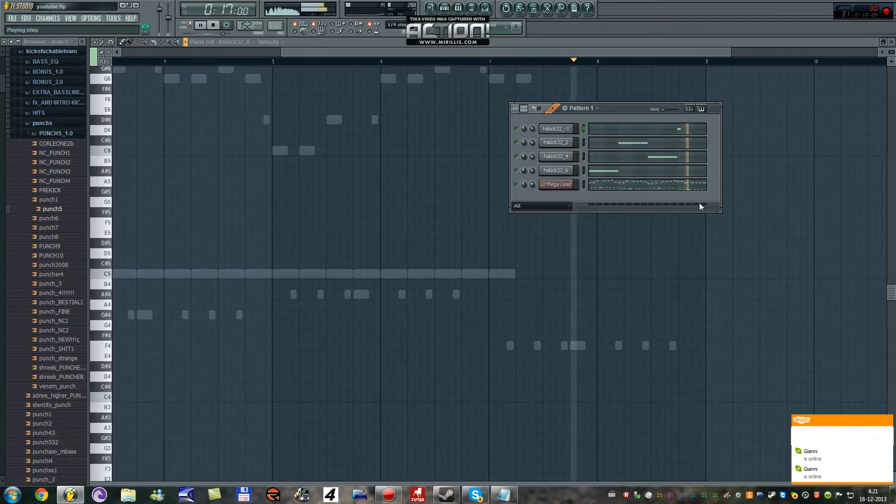
- Paint the missing C5 kicks in the hskick32_-1 piano roll from bar 7 through the end of bar 8
click(699, 129)
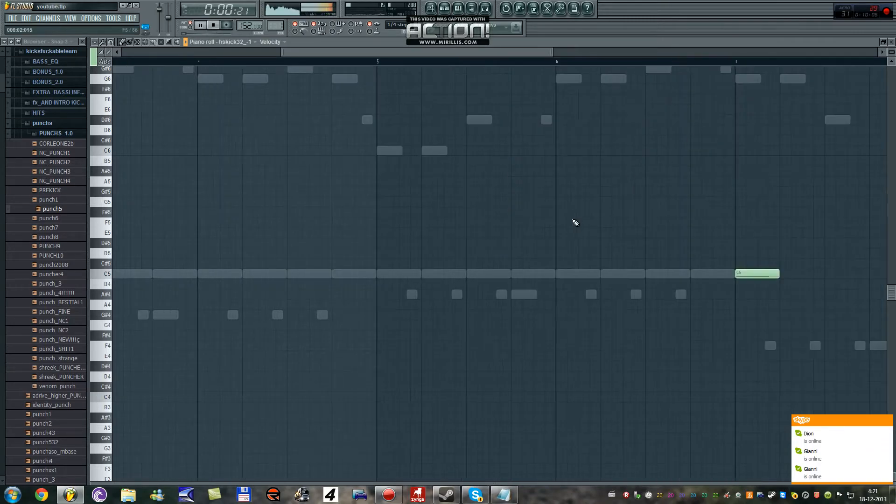
key(space)
scroll(684, 253, down, 3)
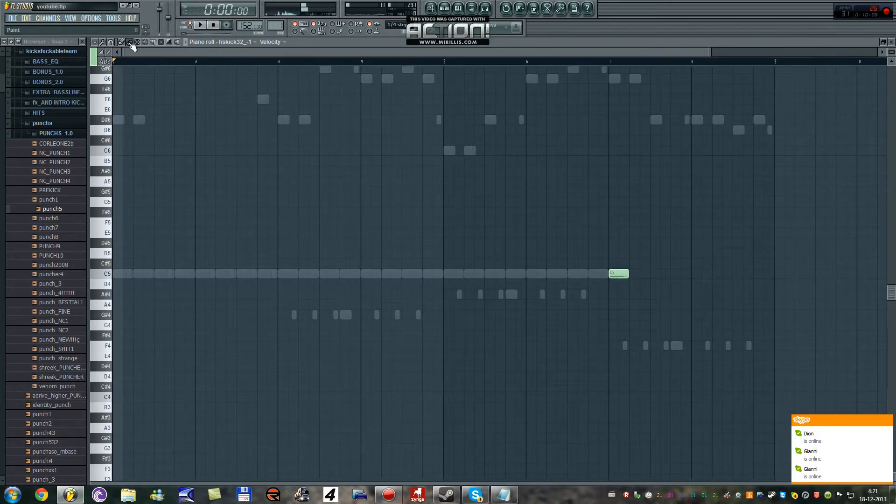
scroll(647, 276, up, 2)
drag(614, 273, 779, 266)
click(892, 42)
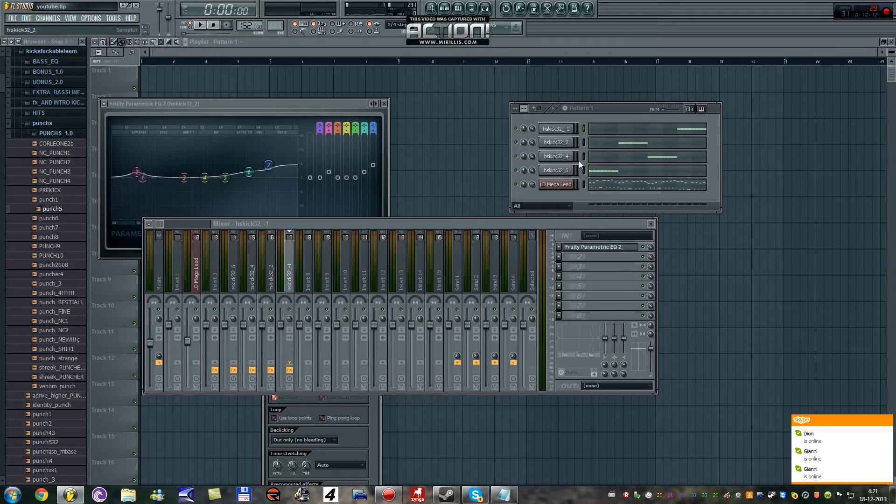
- Remove the LD Mega Lead channel's notes from Pattern 1
right_click(572, 184)
mouse_move(609, 230)
click(636, 230)
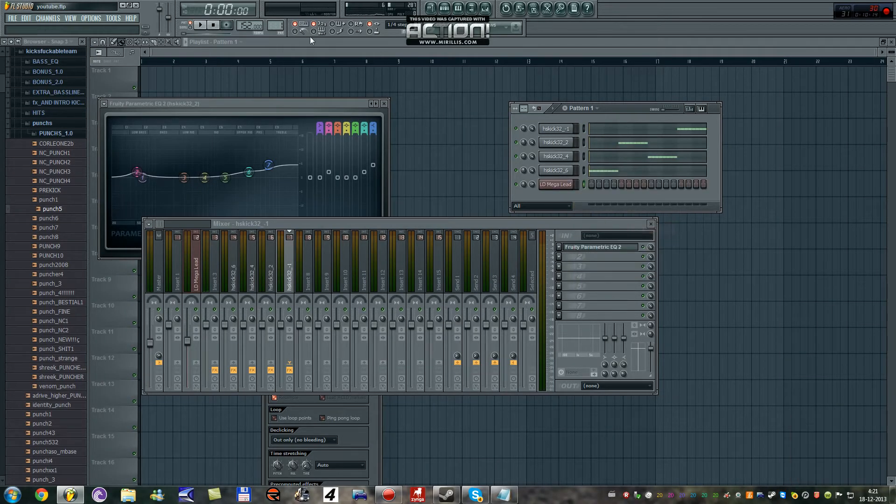
- Switch to Pattern 3 and paste the cut lead notes into the LD Mega Lead channel
drag(279, 26, 277, 22)
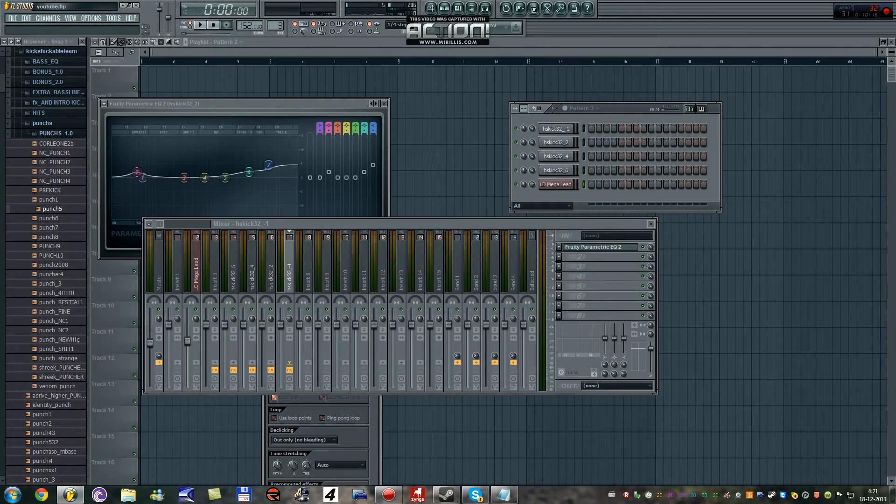
right_click(572, 183)
mouse_move(610, 228)
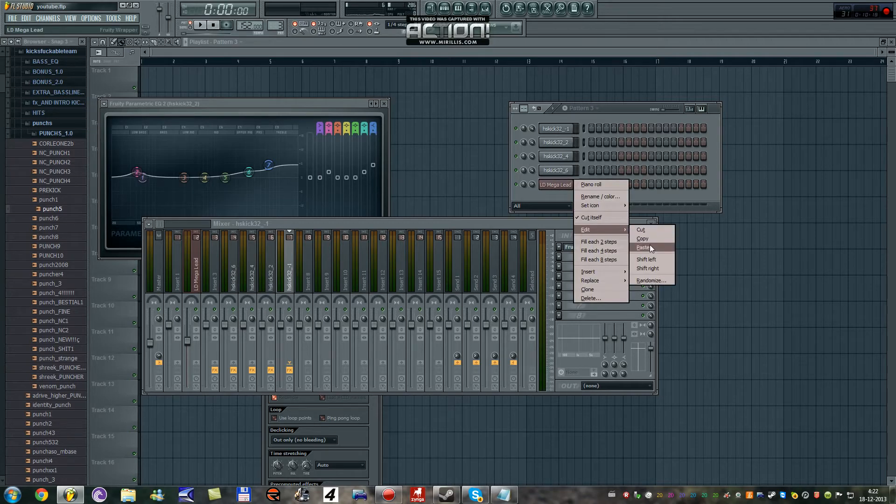
click(649, 247)
- Clone the LD Mega Lead channel and move the clone's Sylenth1 window clear of the channel rack
right_click(567, 184)
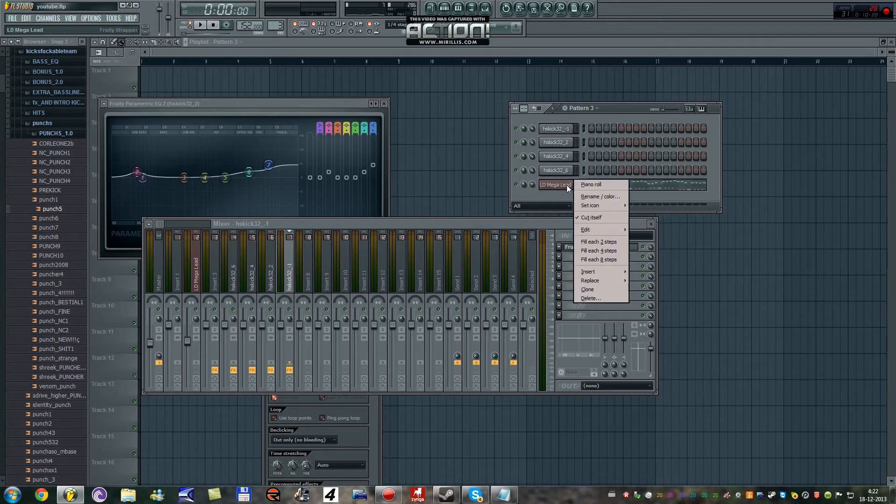
click(591, 290)
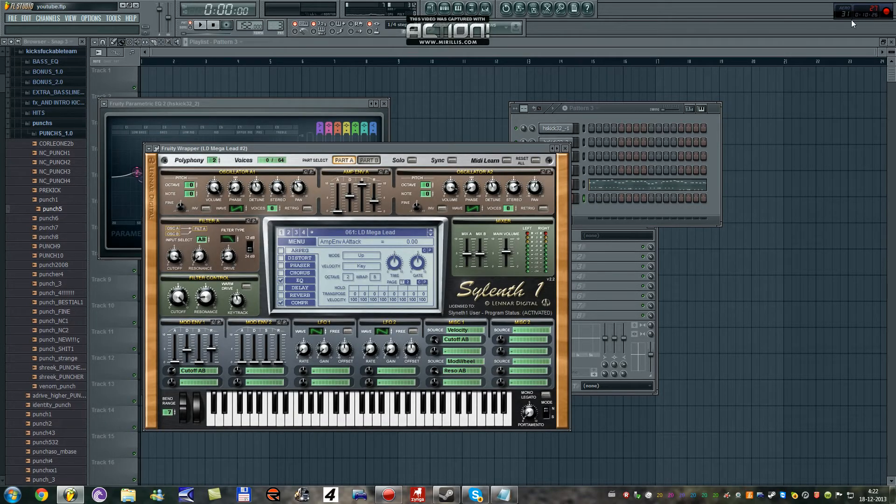
drag(492, 150, 679, 230)
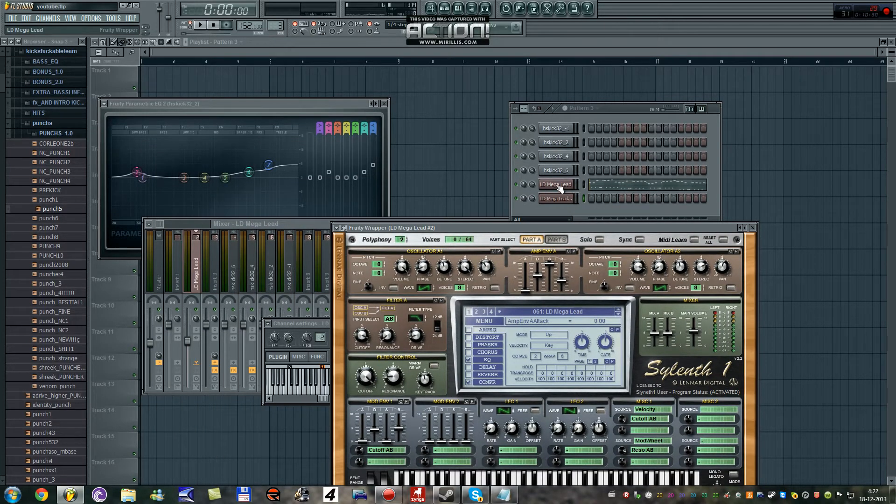
- Add a Layer channel to the channel rack
right_click(558, 185)
click(40, 18)
mouse_move(40, 25)
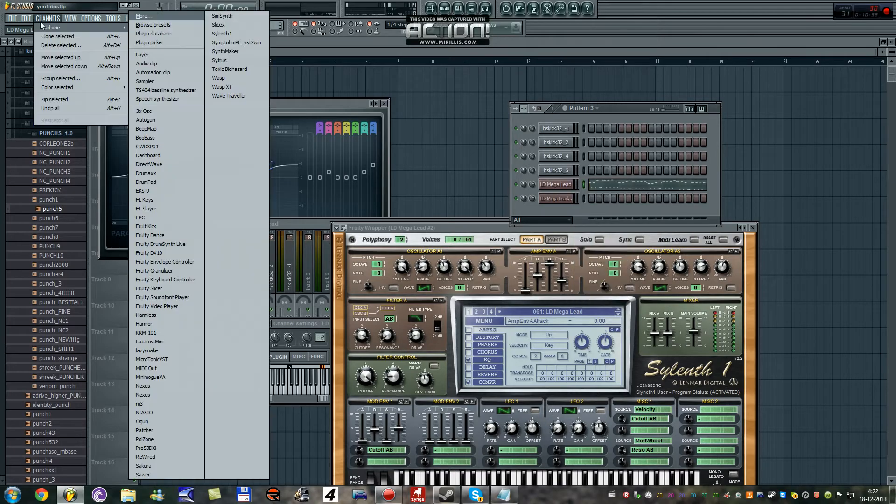
click(139, 56)
- Clone the LD Mega Lead channel three more times for a total of five lead channels
right_click(560, 196)
click(599, 306)
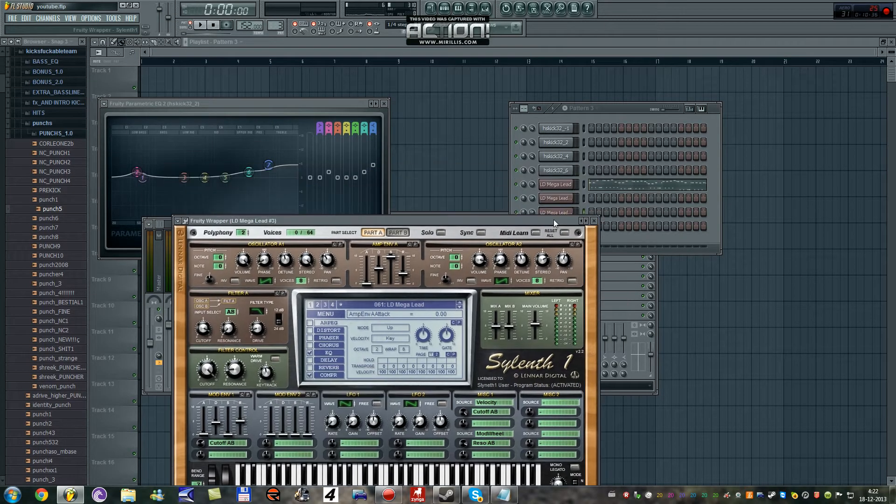
right_click(556, 212)
click(589, 318)
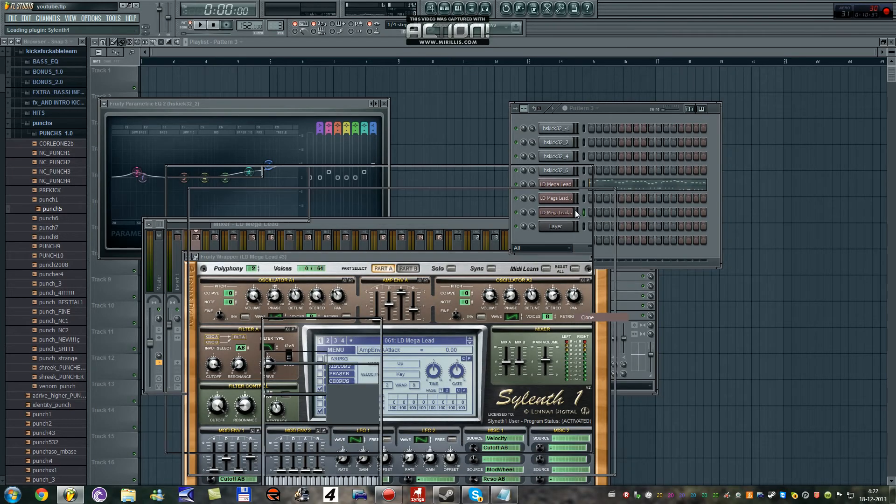
right_click(564, 227)
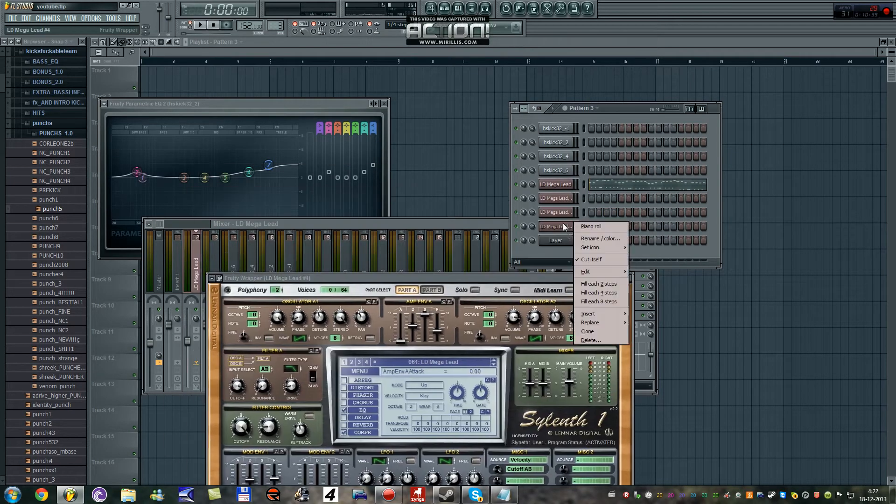
click(587, 332)
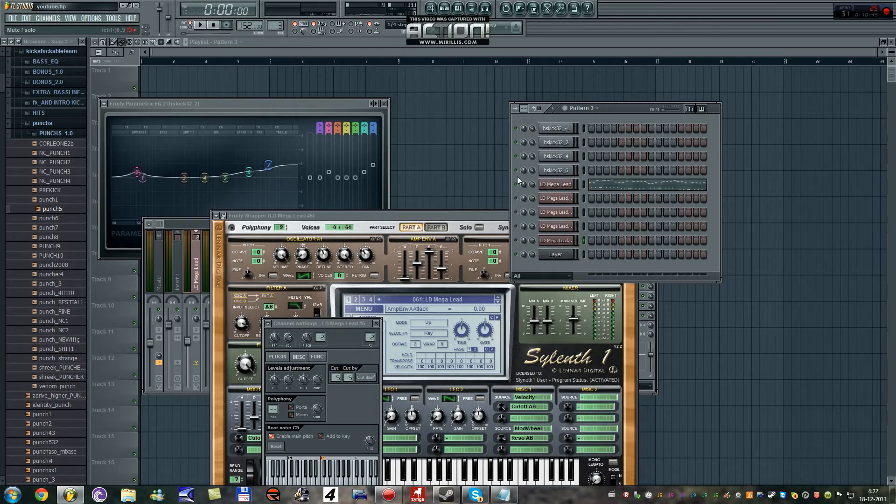
- Move the Pattern 3 notes from the original LD Mega Lead channel to the Layer channel
right_click(575, 182)
mouse_move(605, 229)
click(637, 230)
right_click(557, 258)
mouse_move(605, 286)
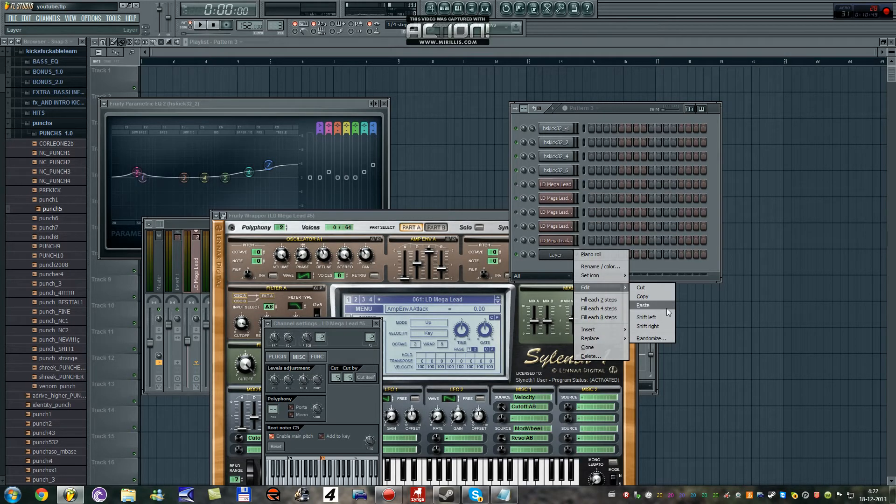
click(666, 309)
- Open the Layer channel's settings and set the five selected LD Mega Lead channels as its children
click(558, 260)
drag(355, 329, 443, 154)
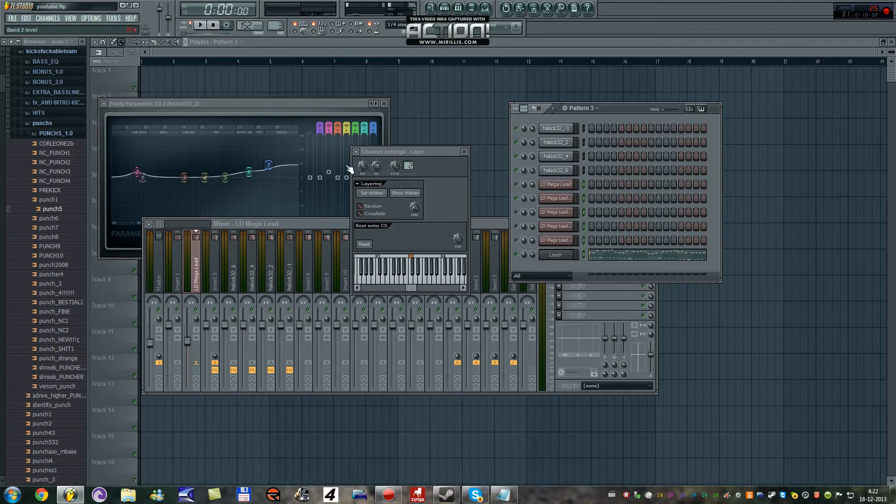
click(372, 193)
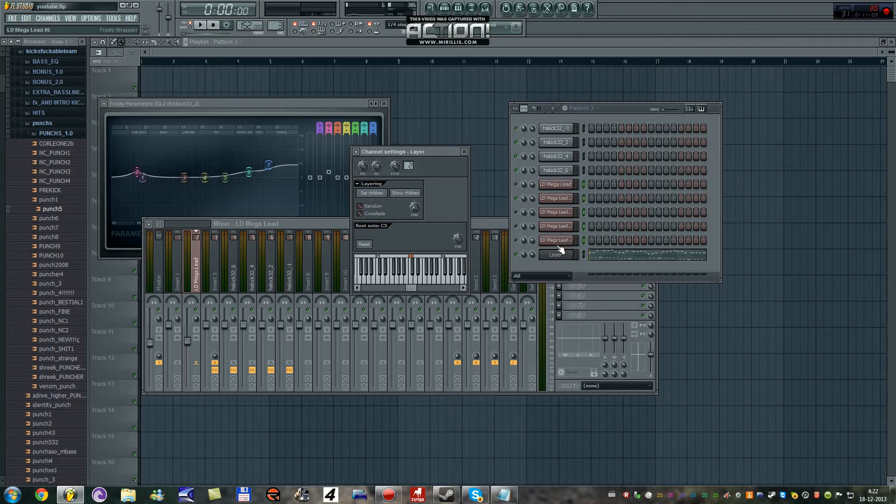
- Play Pattern 3 briefly and open the Sylenth1 plugin of the second LD Mega Lead channel
click(522, 205)
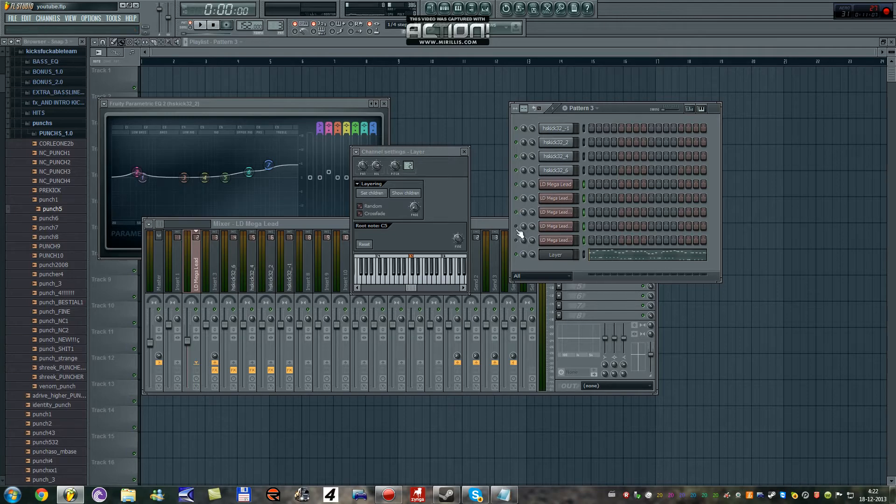
click(576, 237)
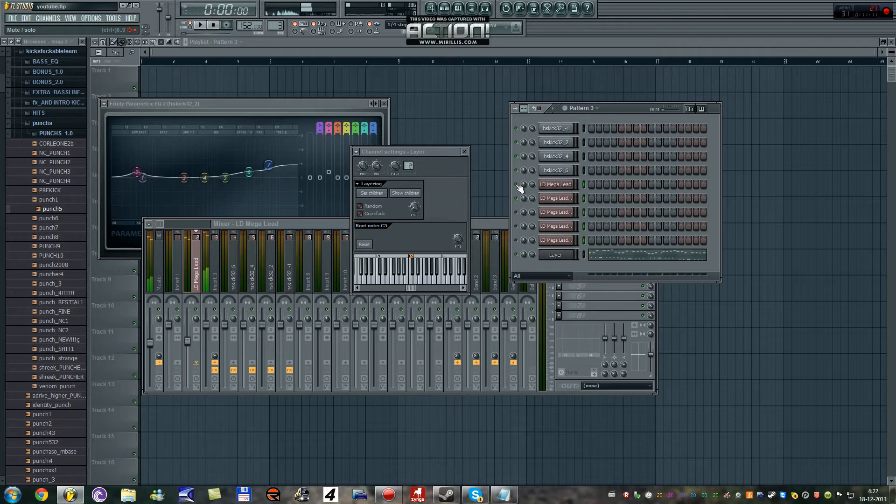
click(558, 200)
key(space)
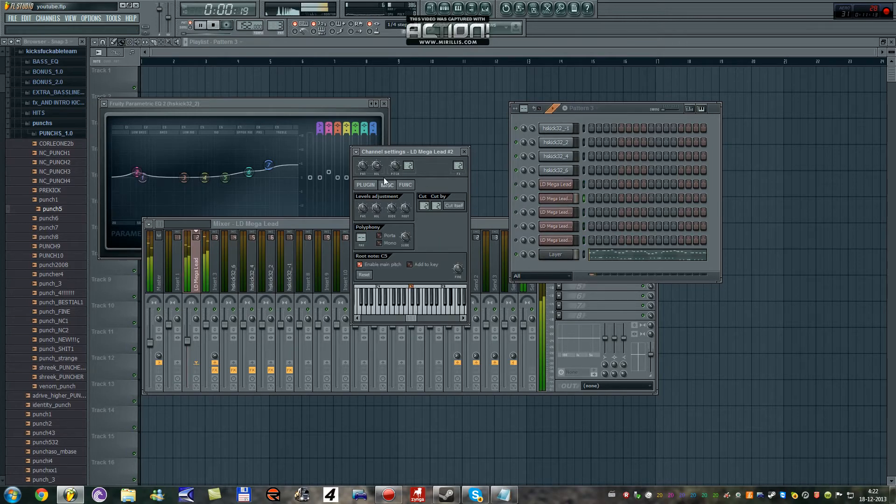
key(space)
click(369, 187)
click(345, 240)
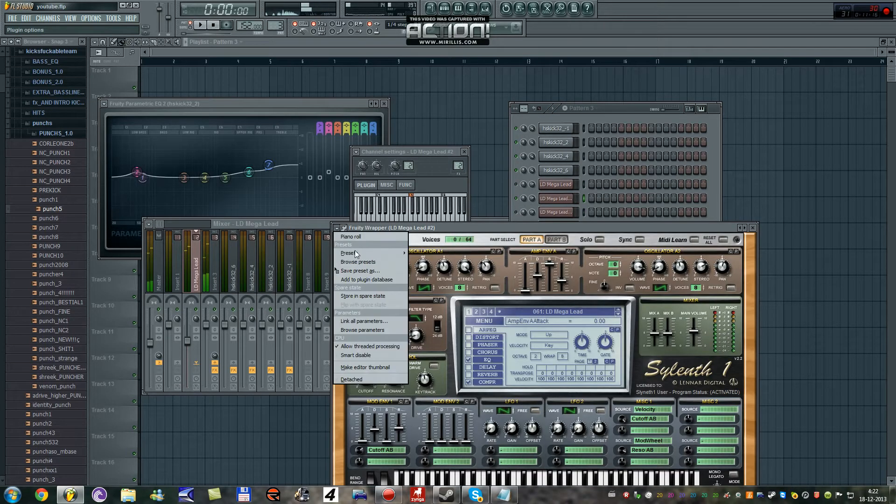
mouse_move(401, 253)
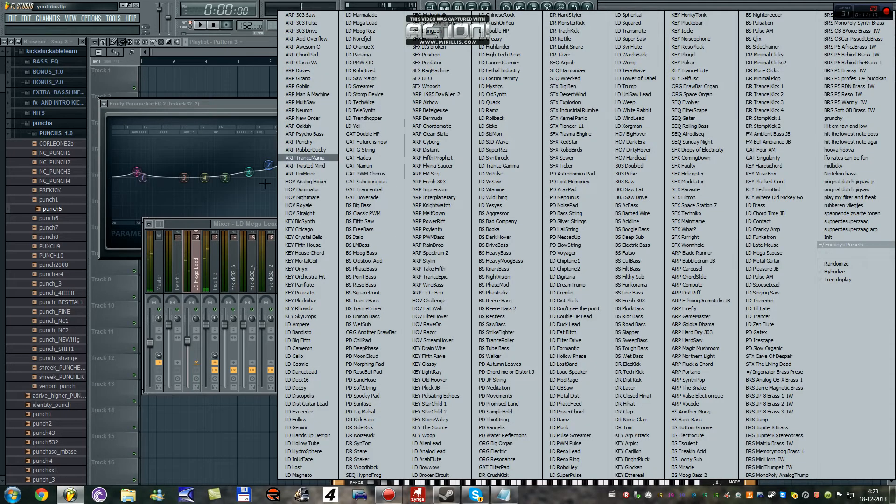
click(275, 229)
- Move the LD Mega Lead #2 Sylenth1 window fully into view and reset its sound to the Init preset
drag(685, 229, 722, 90)
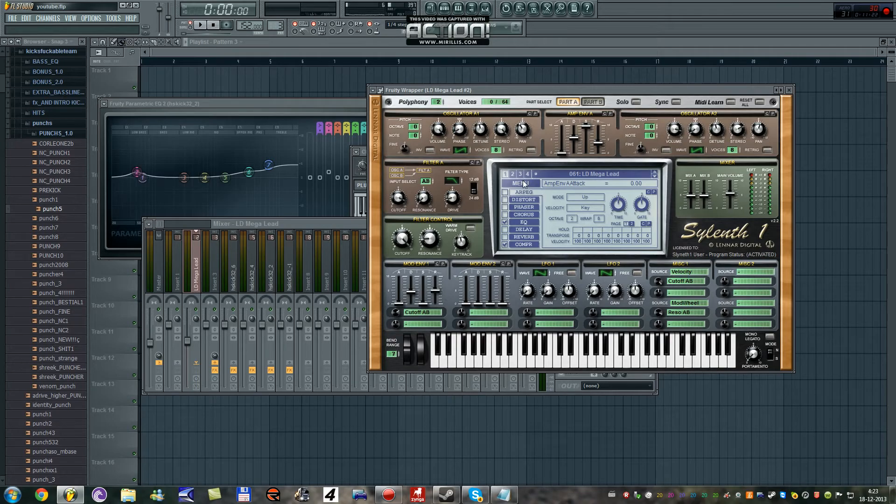
click(524, 183)
click(537, 260)
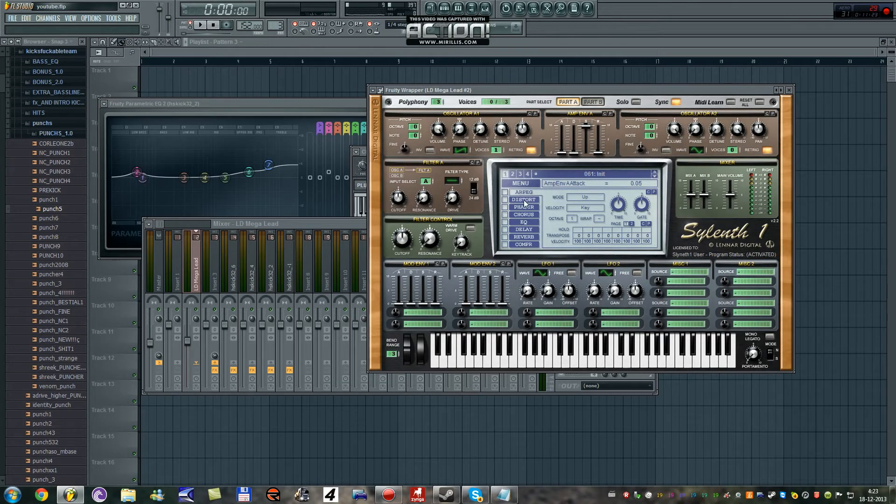
- During playback, set Oscillators A1 and A2 to 8 voices with retrigger off, and A2's wave to Pulse
key(space)
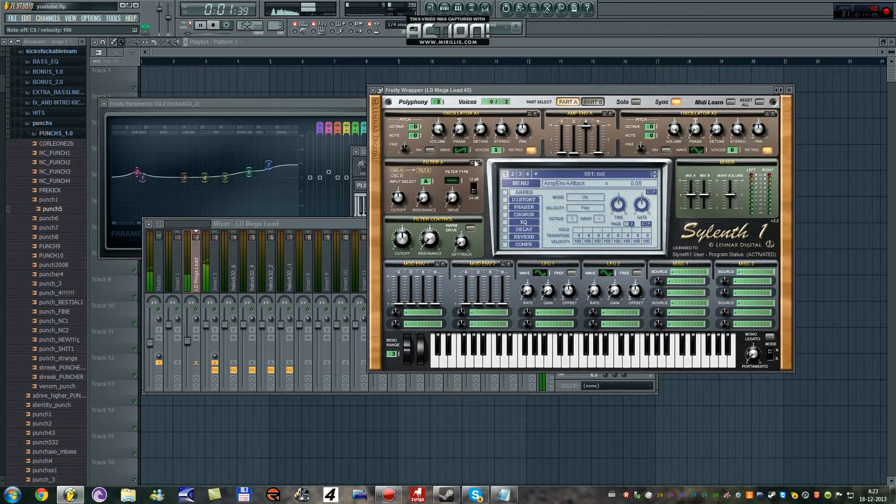
drag(496, 150, 483, 89)
click(531, 150)
drag(732, 150, 759, 93)
drag(705, 150, 705, 141)
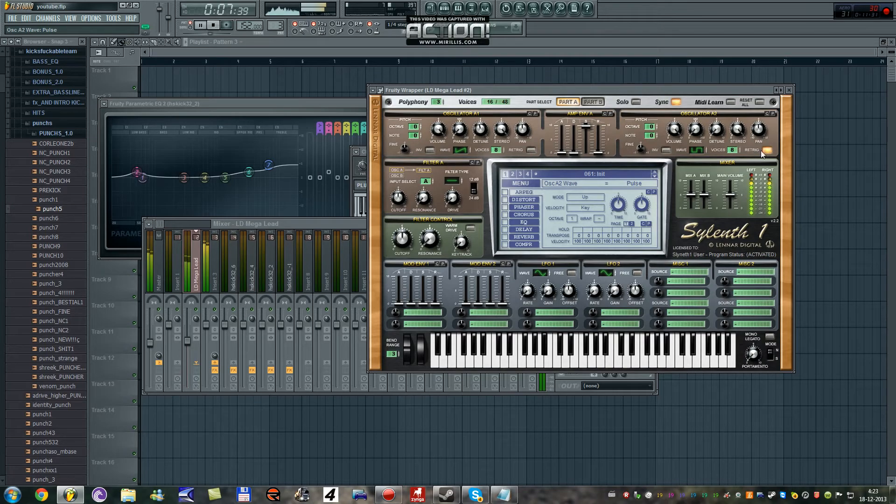
- Stop playback and, in Part B, set Oscillator B2 to the Pulse wave with 8 voices and retrigger off
click(592, 102)
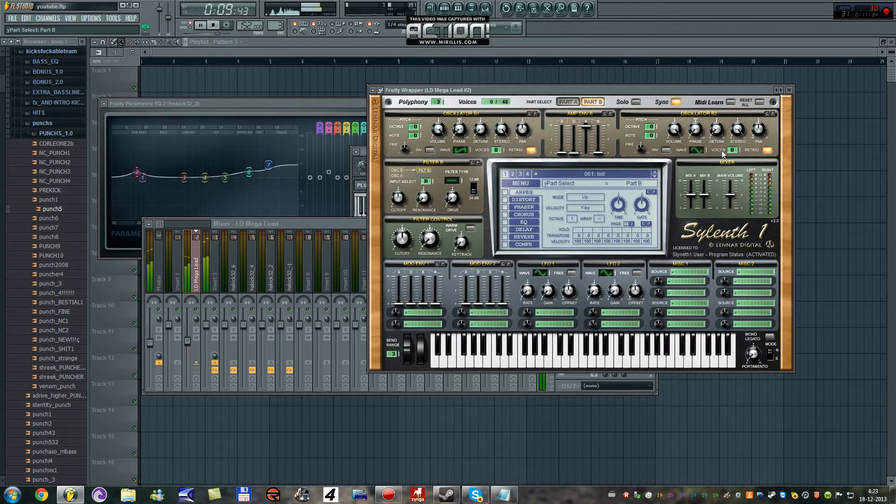
click(704, 149)
key(space)
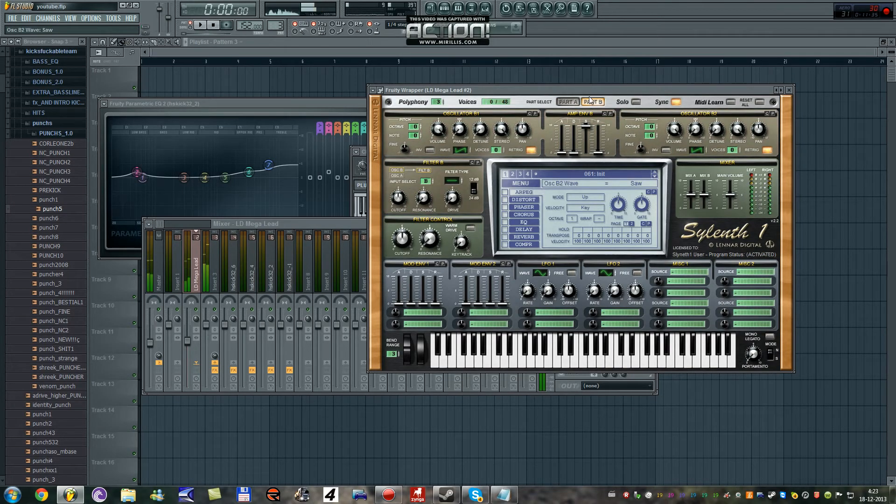
click(569, 102)
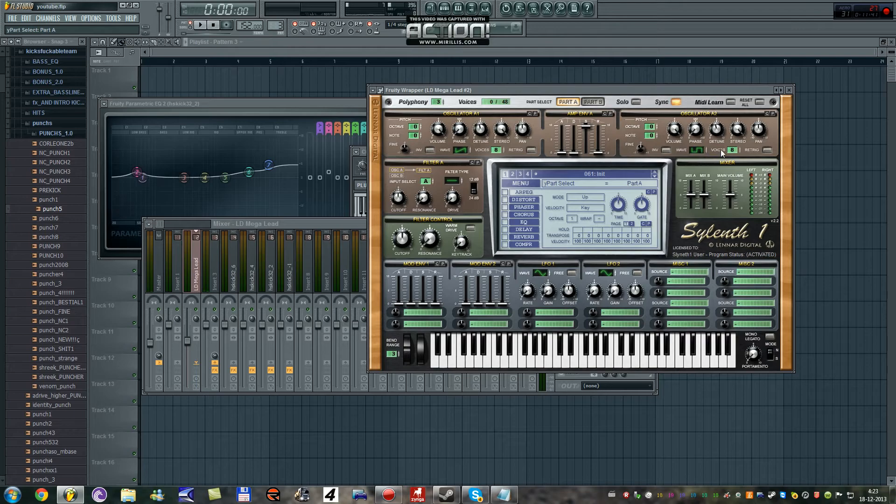
click(593, 102)
drag(732, 149, 739, 135)
click(767, 150)
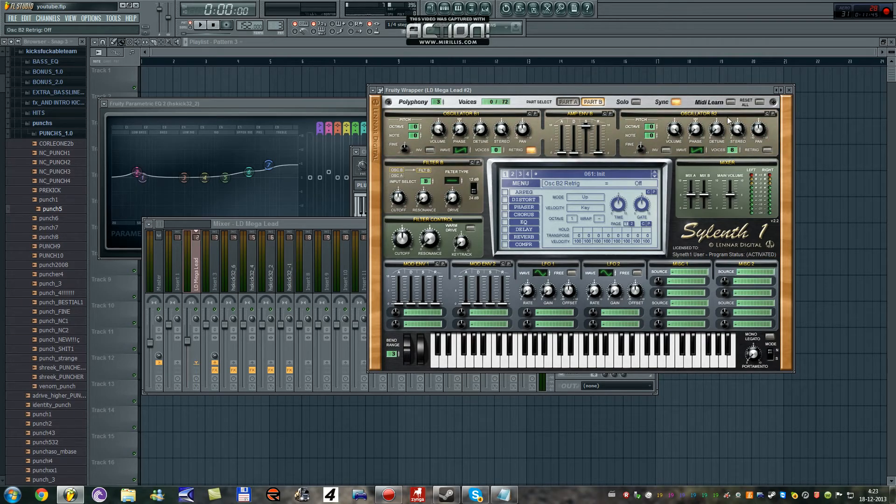
- Set Oscillator B1 to 8 voices with retrigger off, Filter B's input to BA and the Filter Control cutoff to 21341.28 Hz
drag(734, 102, 734, 101)
drag(488, 151, 506, 70)
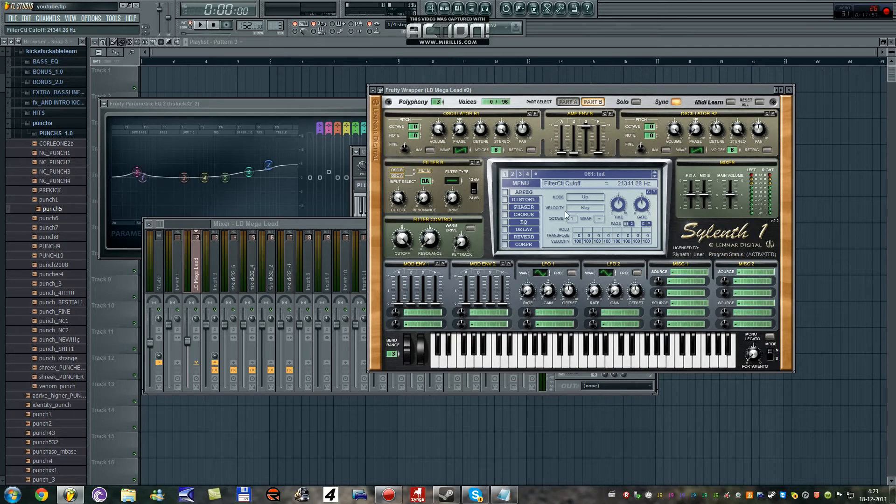
- With the pattern playing, set Oscillator A2's volume to 6.10 and Filter A to input AB with type Bypass
key(space)
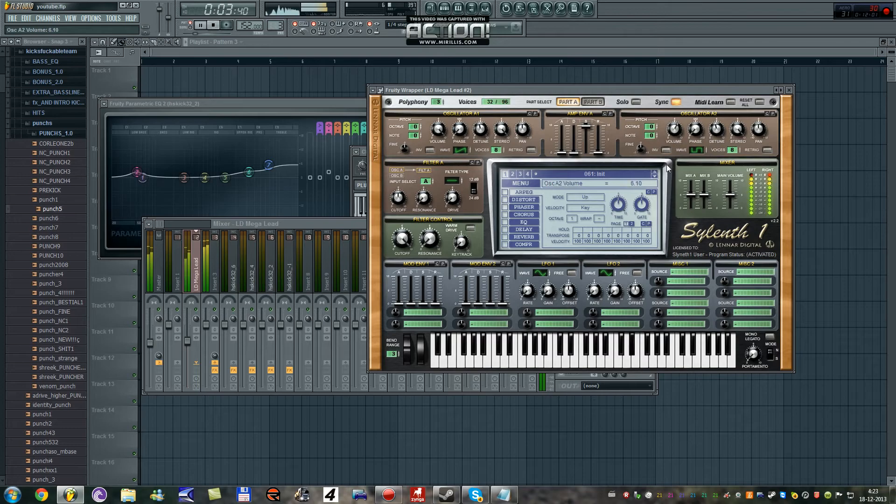
click(427, 181)
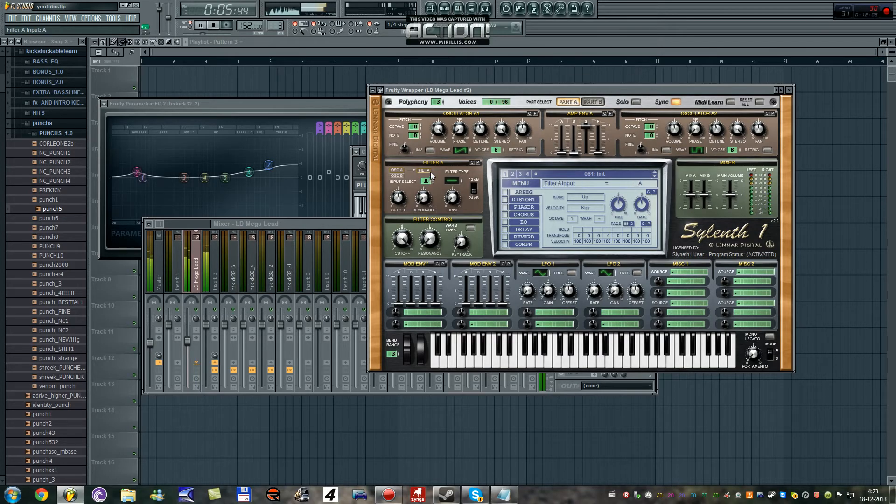
click(458, 180)
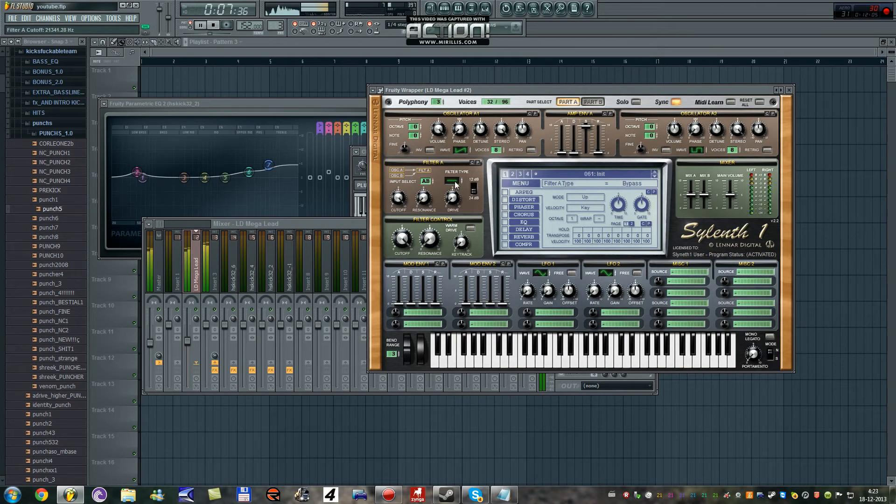
click(459, 179)
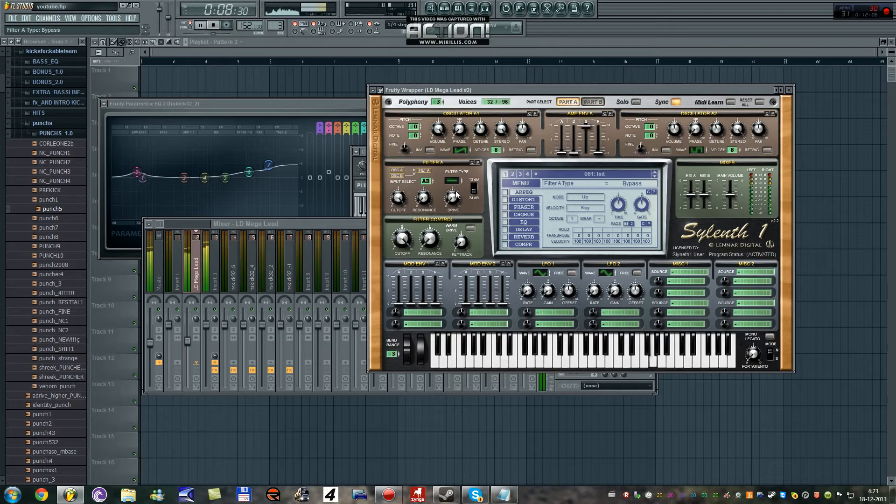
- Set Filter B's type to Bypass and Oscillator B1's detune to 4.71
click(582, 101)
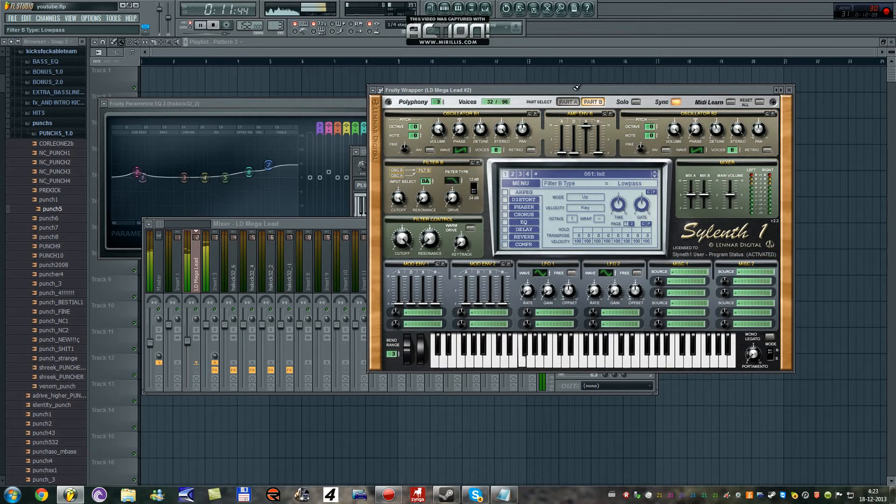
click(458, 180)
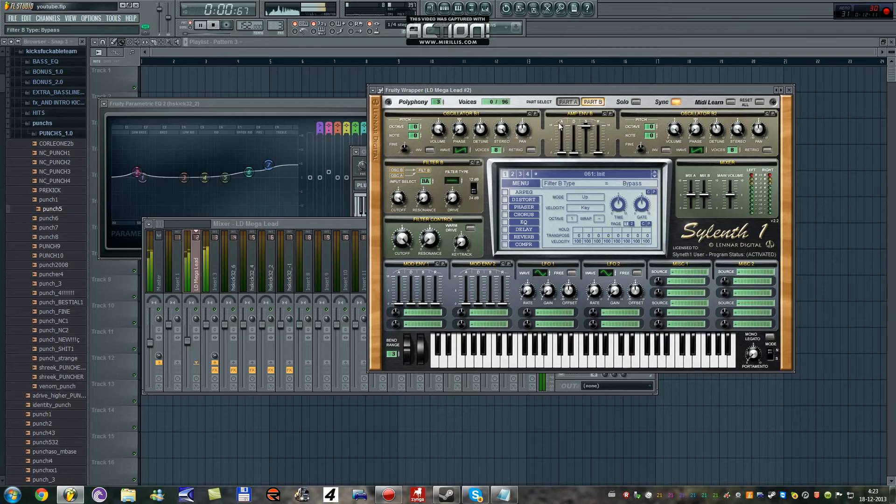
click(567, 103)
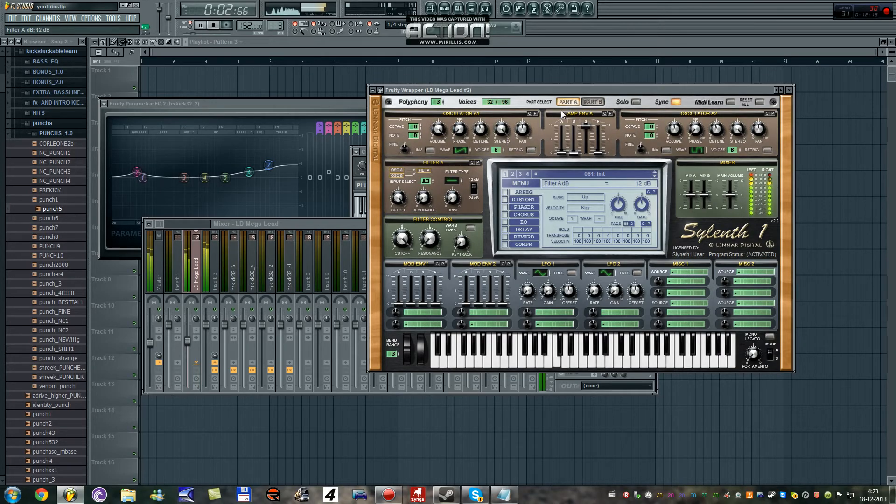
click(593, 101)
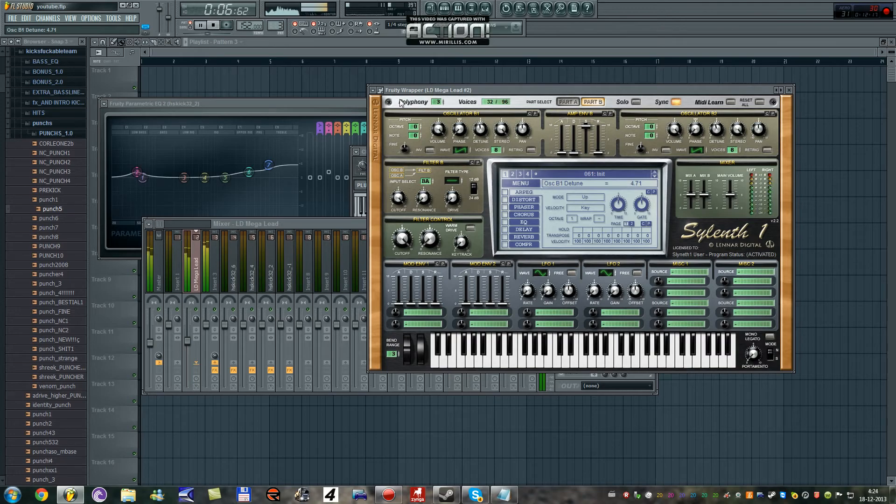
- Stop playback and set the octave of Oscillators A1 and B1 to -1 in the LD Mega Lead #2 channel
click(421, 129)
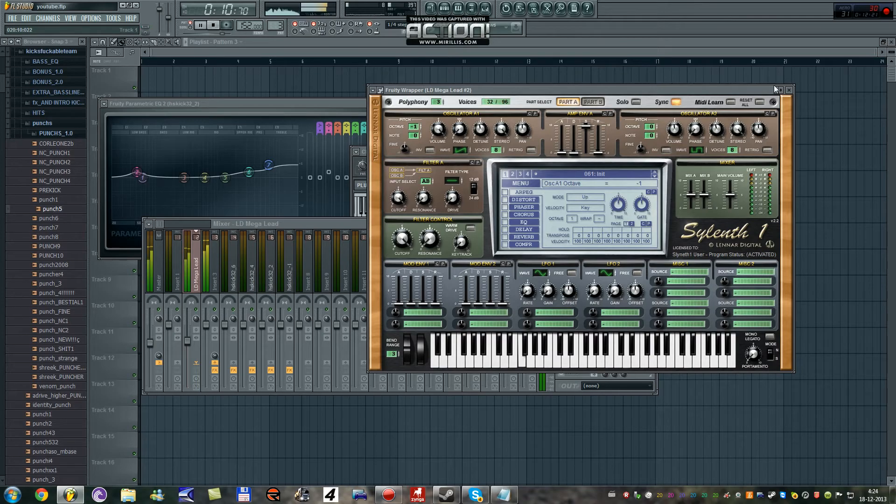
click(789, 89)
key(space)
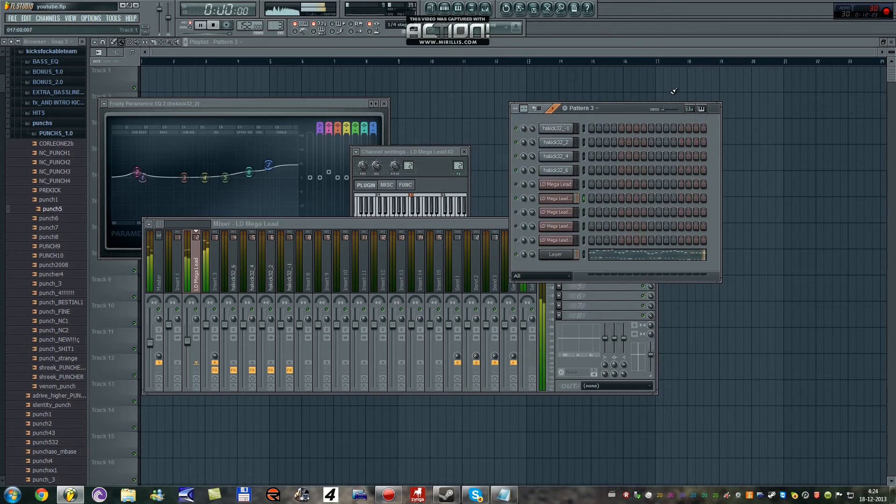
click(558, 199)
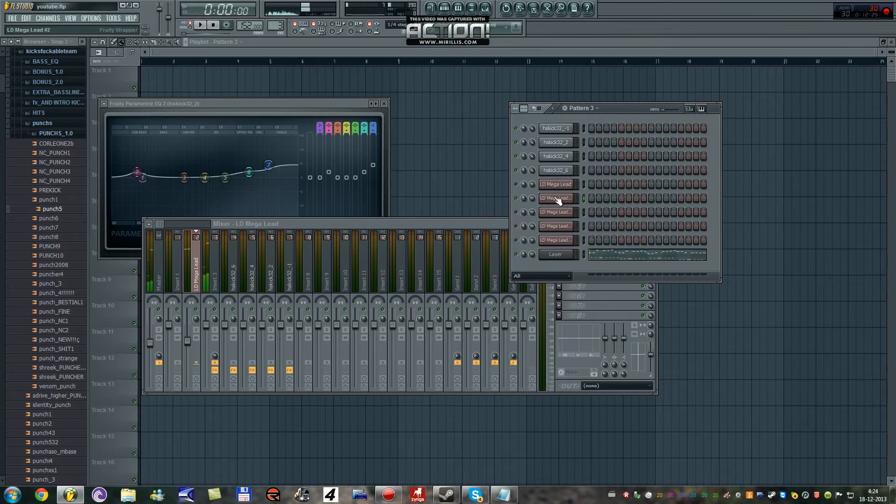
click(558, 199)
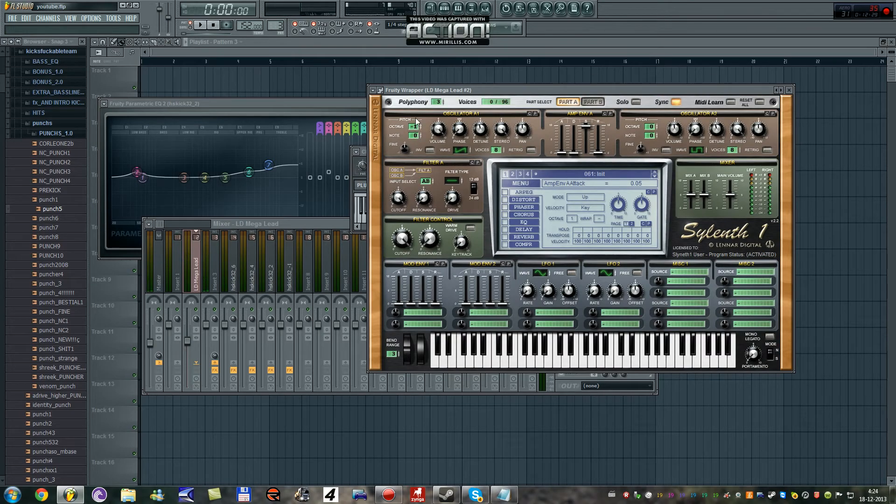
click(588, 102)
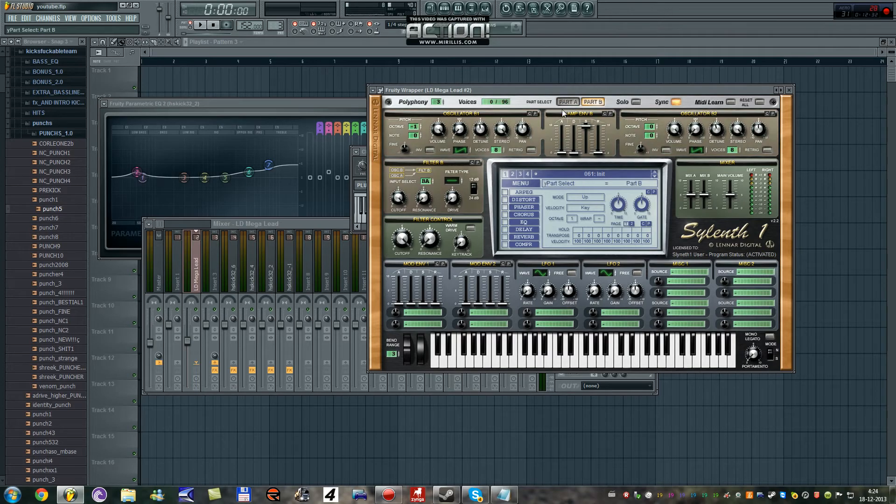
click(789, 90)
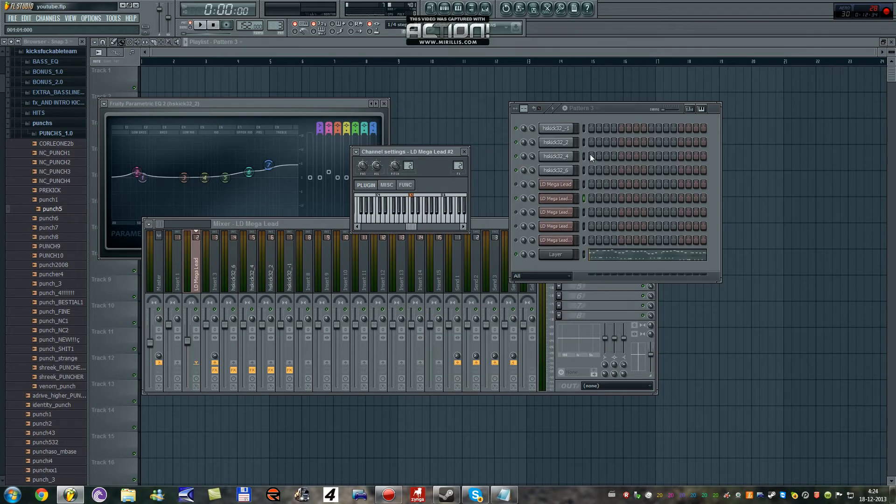
- Toggle the mutes of the first two LD Mega Lead channels and play the pattern to compare them
click(516, 198)
click(516, 184)
key(space)
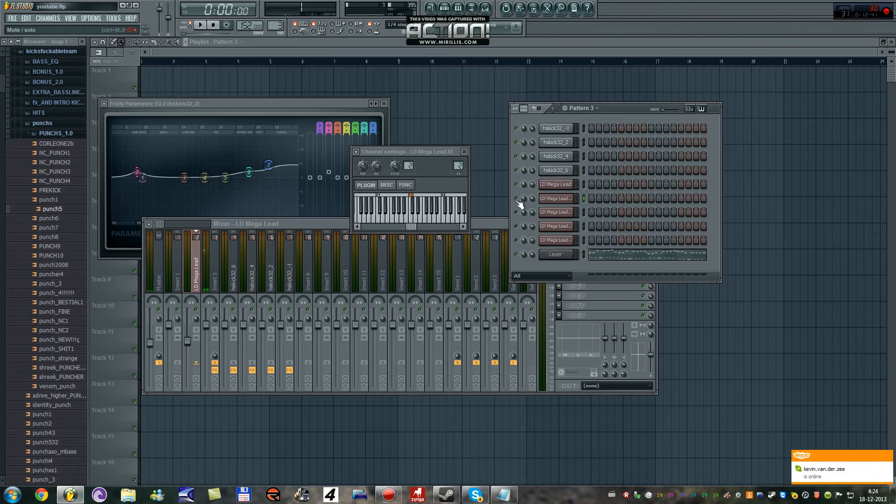
key(space)
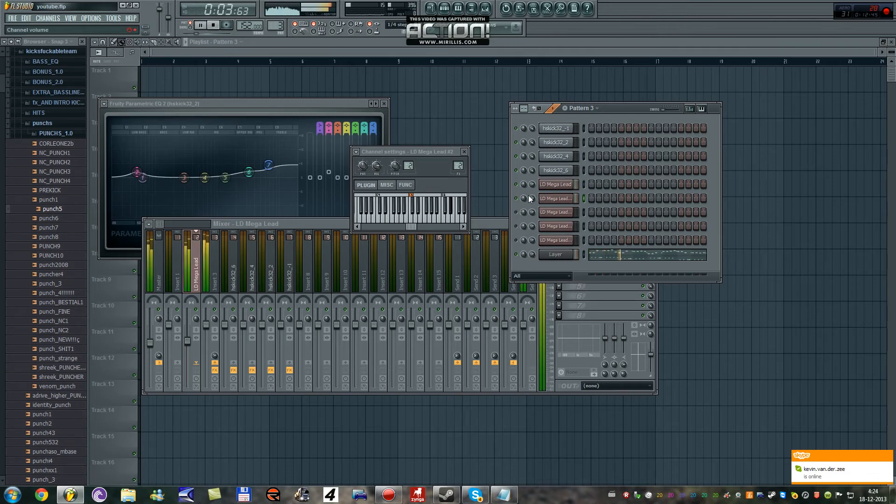
key(space)
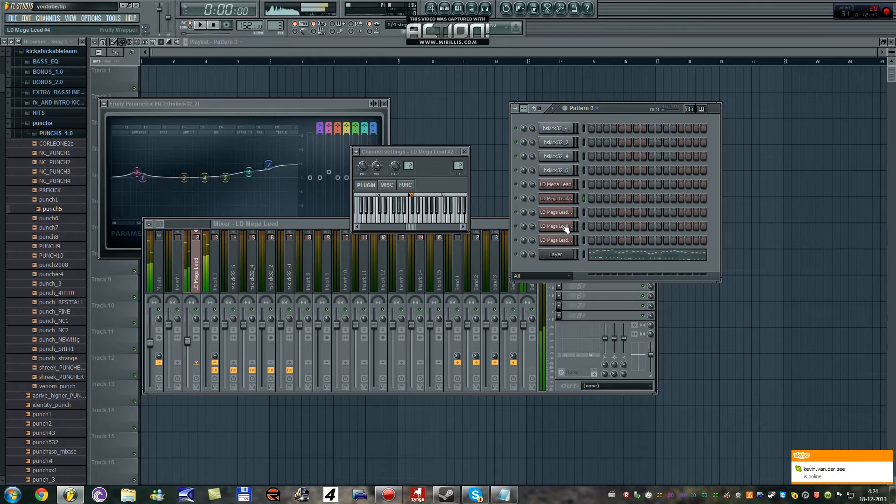
- Open the LD Mega Lead #3 channel, load the BS KnarzBass preset and move its window up
click(557, 214)
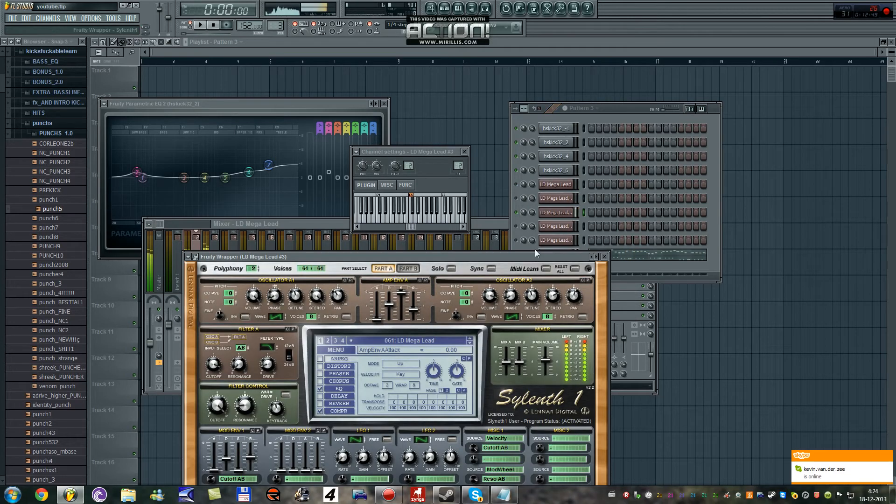
click(188, 256)
mouse_move(253, 282)
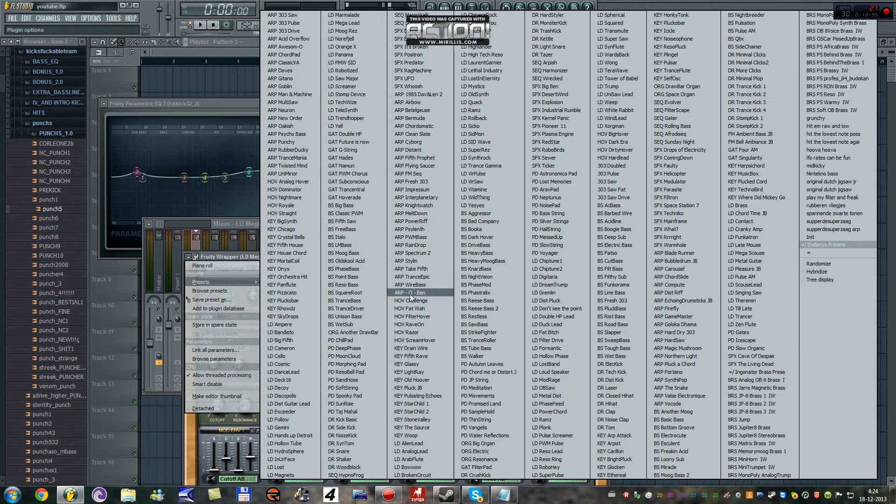
click(485, 269)
drag(482, 258, 535, 124)
- In Part B, set Filter B's input to BA and raise the Filter B and Filter Control cutoffs
click(297, 213)
click(303, 214)
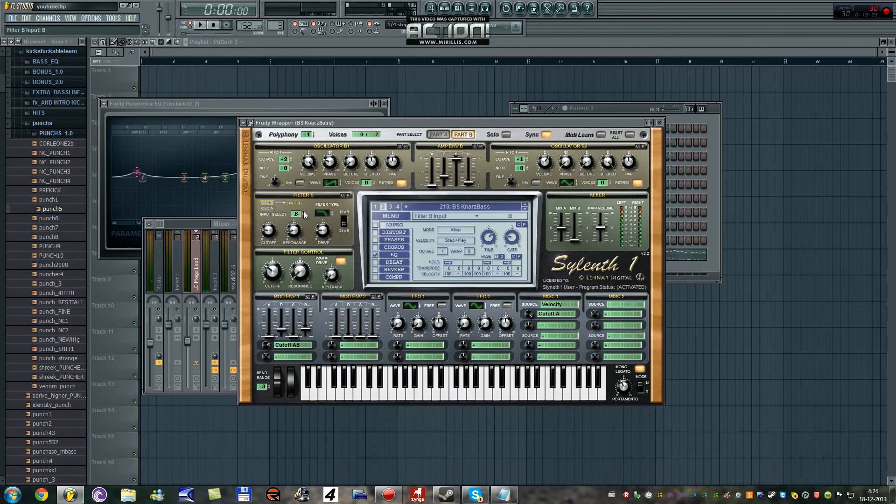
drag(269, 230, 269, 201)
drag(272, 271, 273, 238)
mouse_move(321, 214)
mouse_down()
mouse_move(321, 228)
mouse_move(322, 213)
mouse_up()
- Set Oscillator B1 to 8 voices and octave 0, Oscillator B2 to Saw, turn both retriggers off and raise B1's detune
drag(366, 182, 397, 124)
click(402, 182)
drag(350, 162, 359, 123)
key(q)
drag(281, 158, 291, 149)
drag(565, 186, 564, 181)
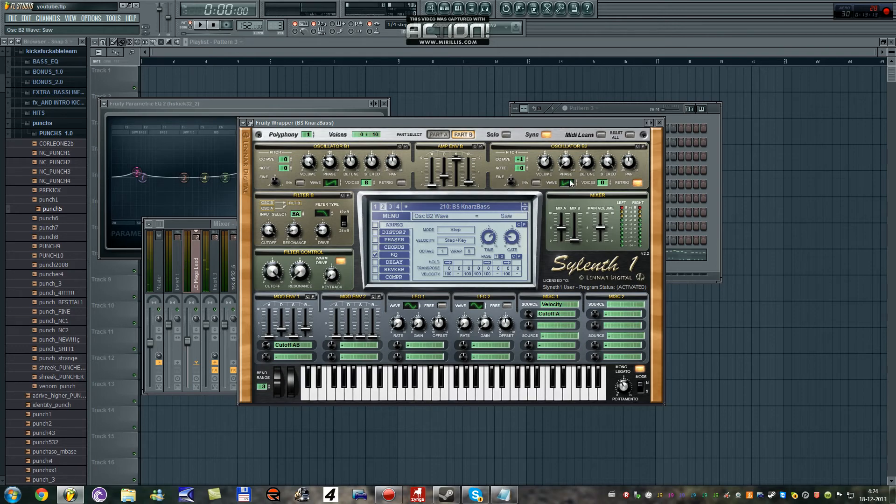
click(638, 185)
- In Part A, set both oscillators to 8 voices with retrigger off, A2's octave to 0 and A1's to -1, raising A1's detune
click(442, 135)
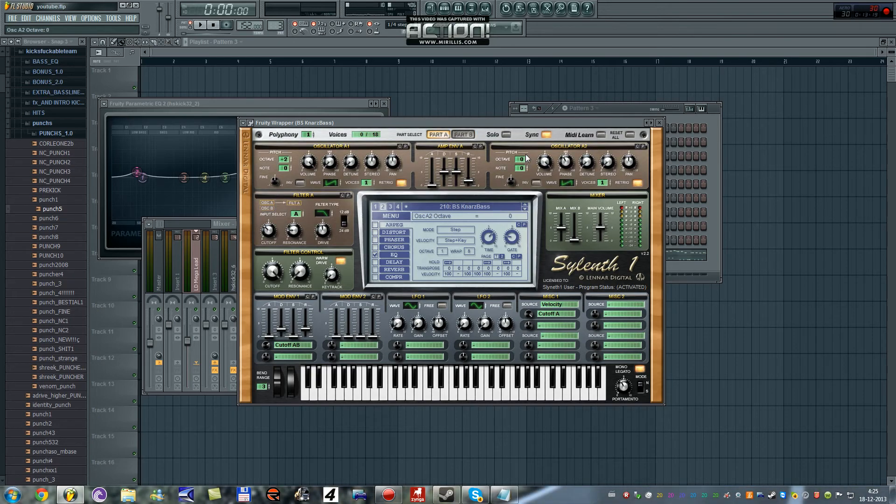
click(637, 183)
click(398, 182)
drag(365, 183, 386, 116)
drag(351, 168, 356, 131)
key(b)
drag(284, 160, 286, 140)
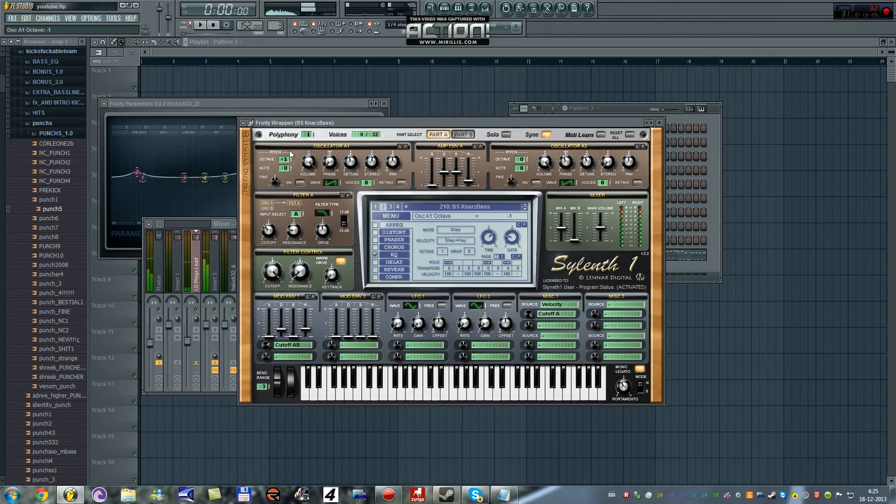
key(b)
- Turn off the EQ effect in BS KnarzBass, audition Part B and close the synth window
click(463, 134)
key(w)
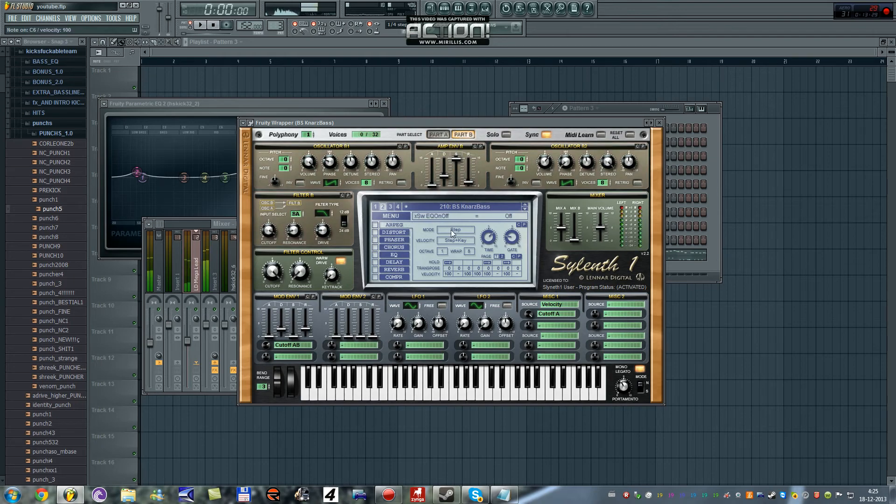
key(w)
click(659, 122)
- Play the pattern while toggling the mutes of the LD Mega Lead and BS KnarzBass channels to compare the layers
key(space)
click(554, 213)
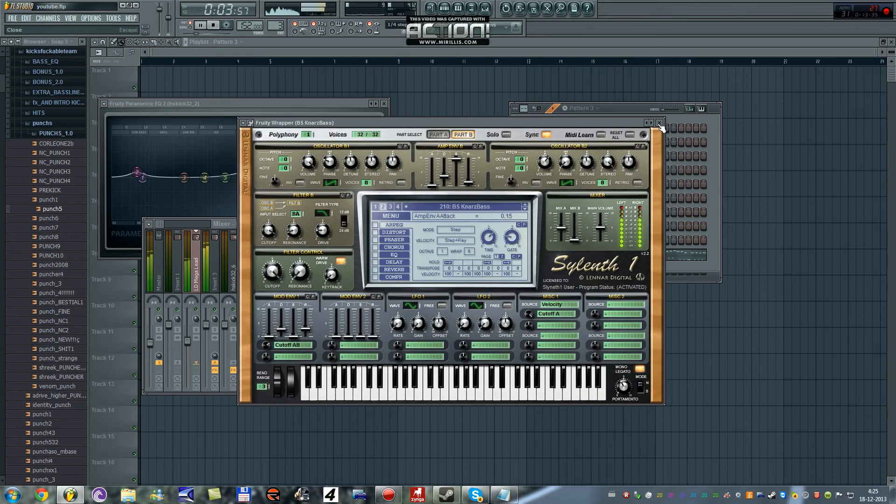
click(659, 123)
click(518, 198)
click(517, 185)
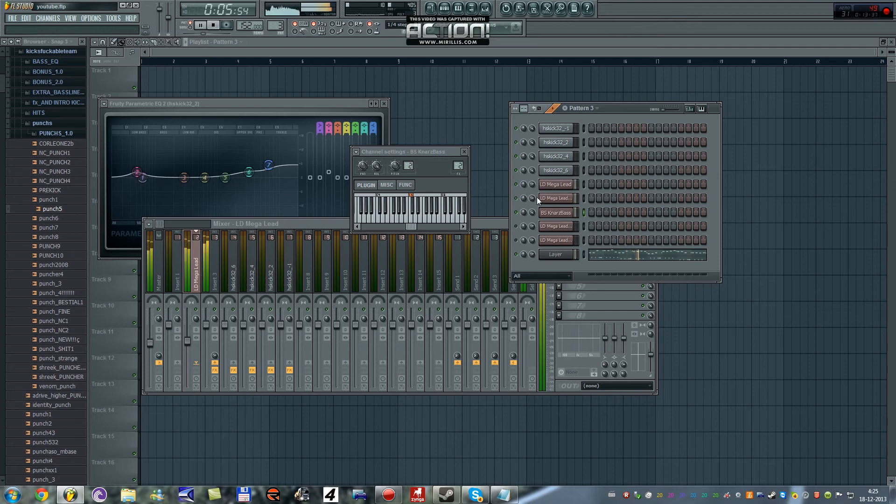
click(555, 185)
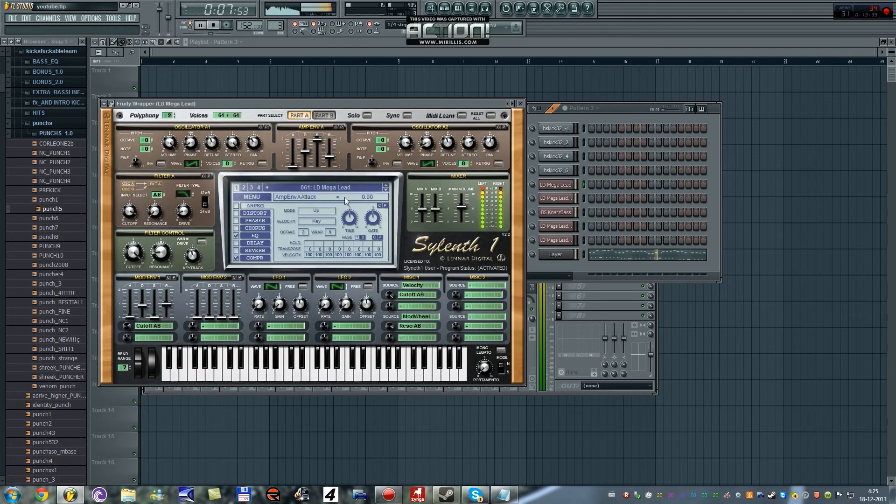
click(520, 104)
click(518, 213)
click(518, 199)
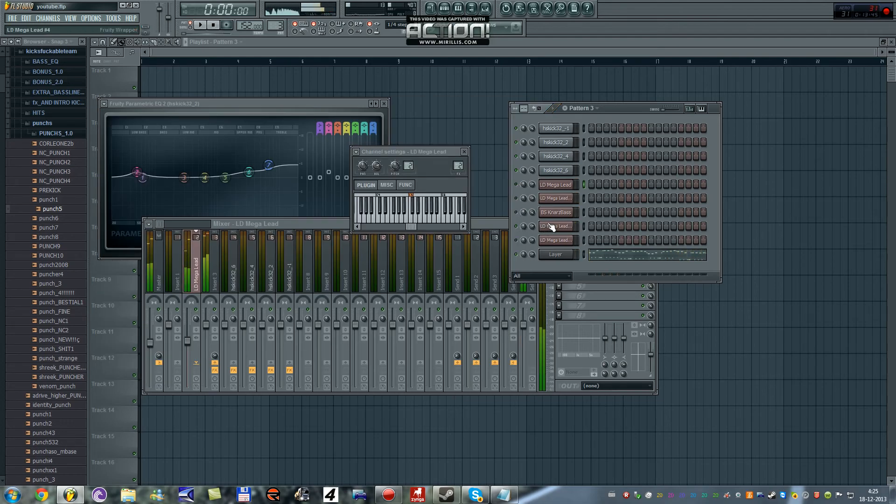
- Open the LD Mega Lead #4 channel with playback stopped and try the LD Metal Dist preset
click(555, 226)
key(space)
click(212, 279)
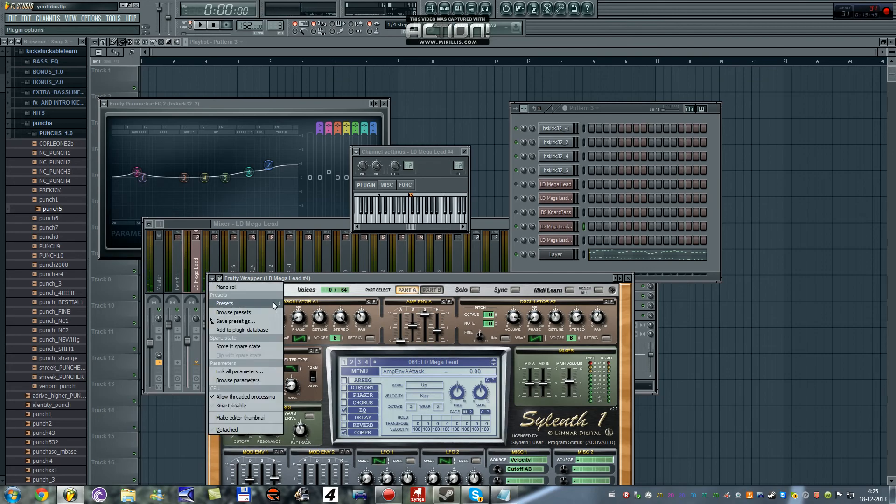
mouse_move(272, 301)
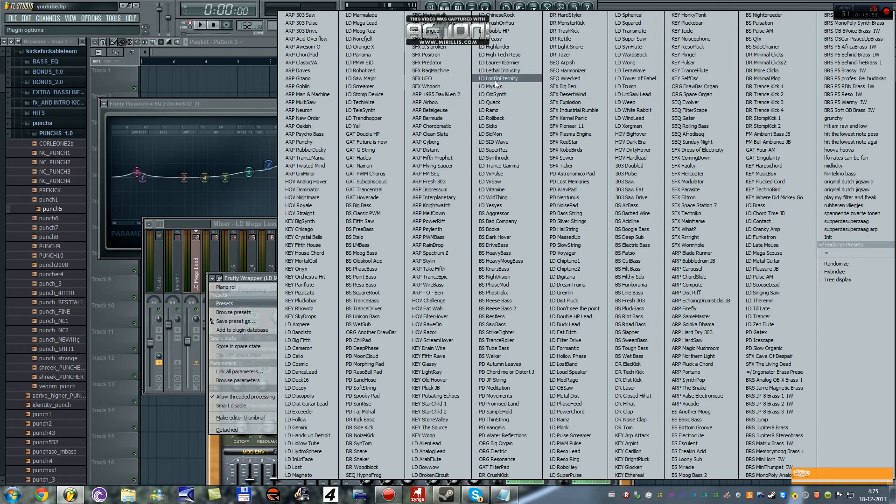
click(569, 396)
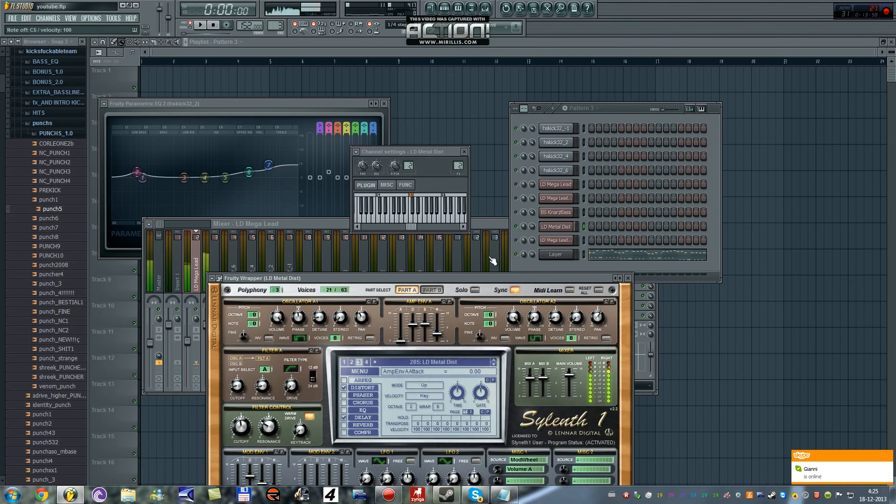
- Load the ARP Impressum preset instead, and switch off the arpeggiator and all its active effects
click(215, 279)
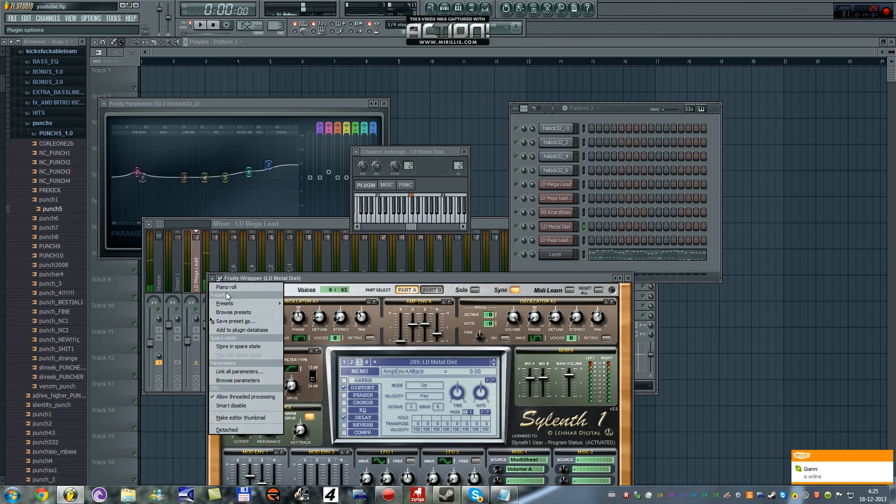
mouse_move(229, 306)
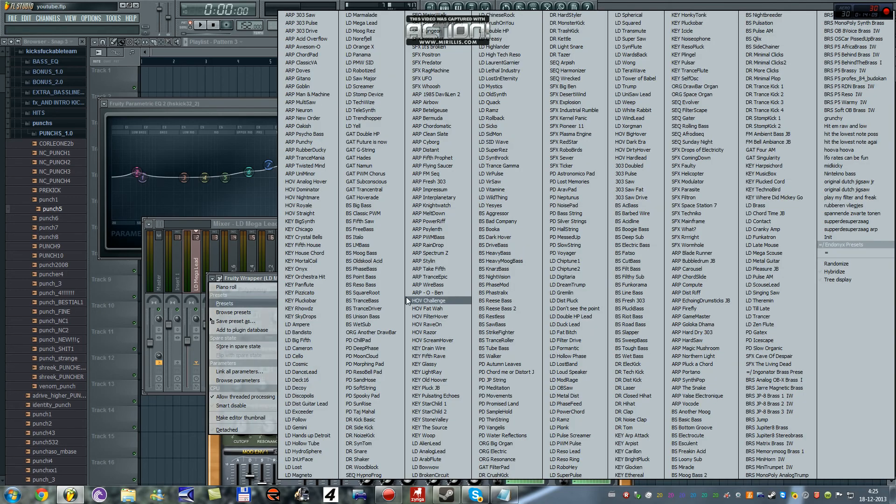
click(437, 190)
click(344, 380)
drag(415, 279, 412, 163)
click(341, 279)
click(341, 293)
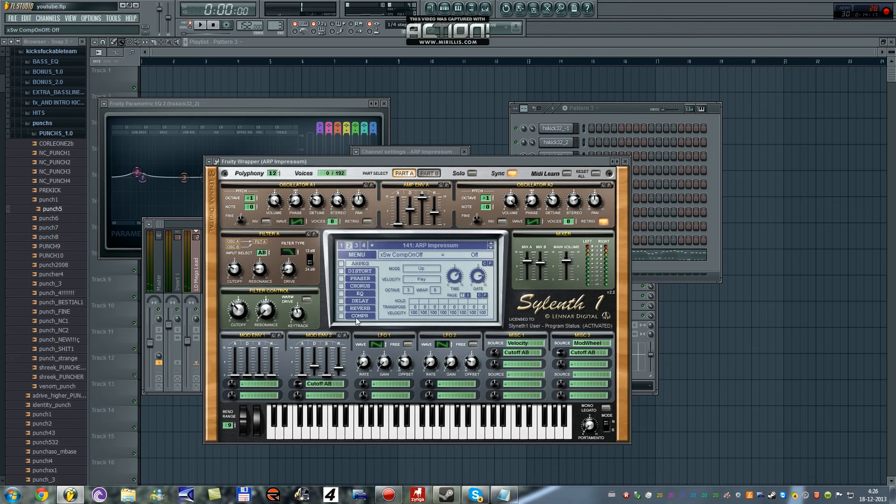
- Set ARP Impressum's Filter Control cutoff to 21341.28 Hz while auditioning notes
key(q)
key(t)
drag(238, 311, 234, 285)
key(t)
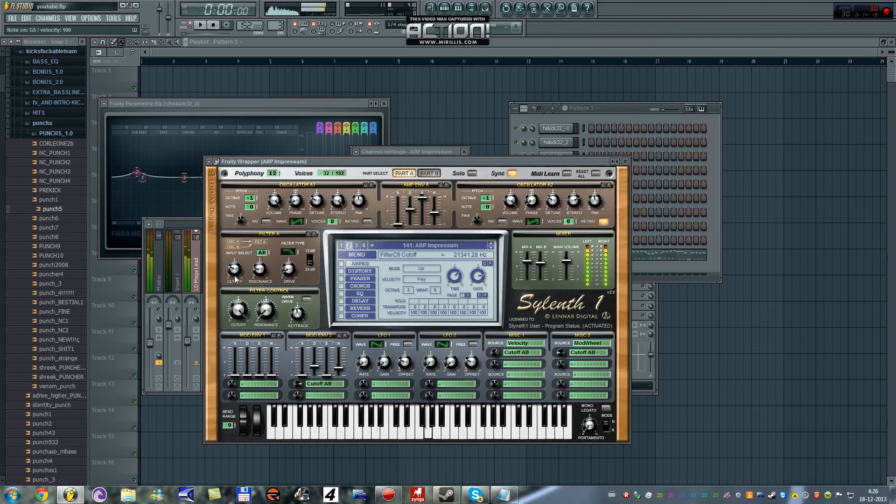
- Set Oscillator A2's octave to 0 and adjust the Part A oscillators' detune while auditioning notes
click(491, 199)
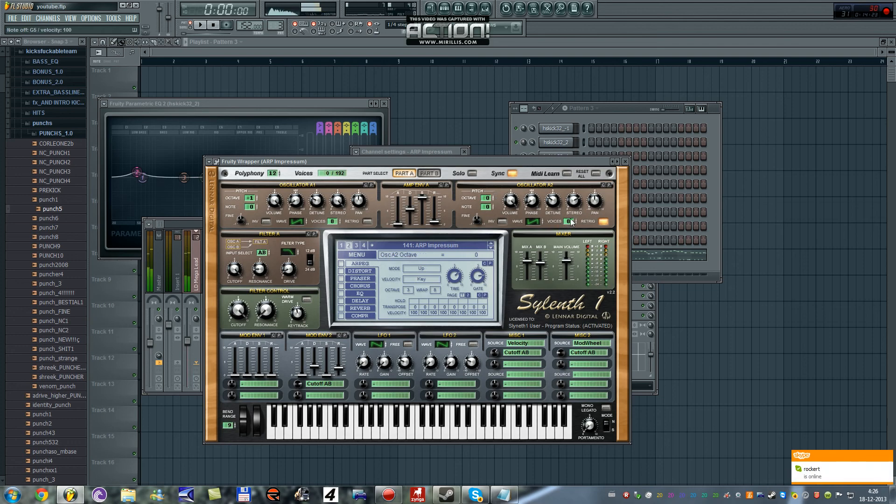
drag(562, 192, 563, 191)
key(z)
key(b)
key(b)
drag(321, 196, 321, 196)
key(b)
- In Part B, set Oscillators B1 and B2 to 8 voices and Oscillator B1's wave to Saw
click(429, 173)
key(b)
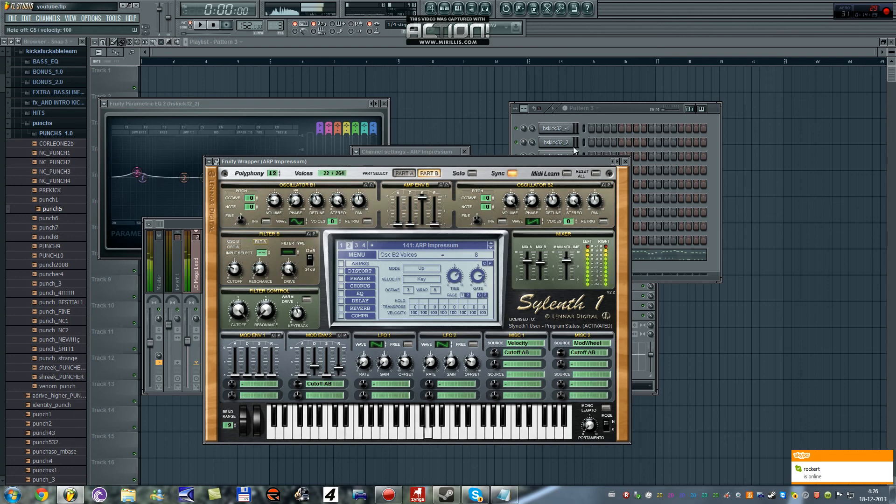
drag(338, 227, 339, 184)
key(z)
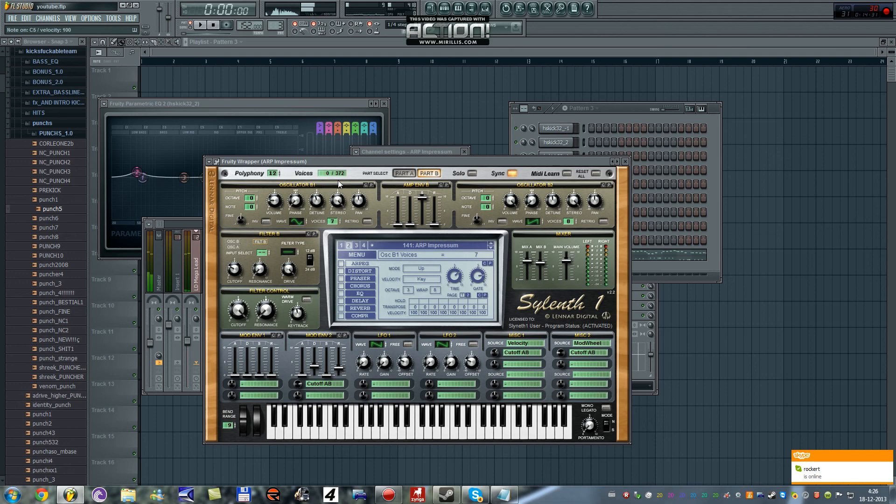
click(301, 222)
- Play the pattern with the new layer and check the first LD Mega Lead channel's Part B settings
key(space)
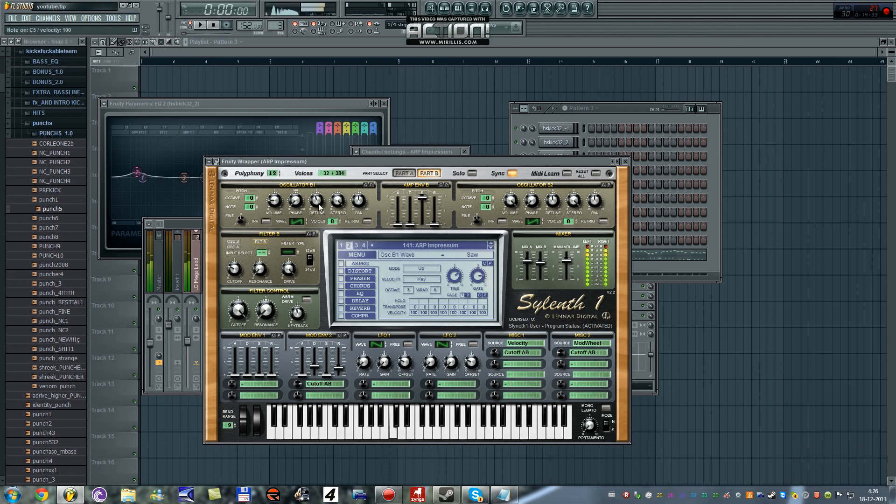
click(626, 161)
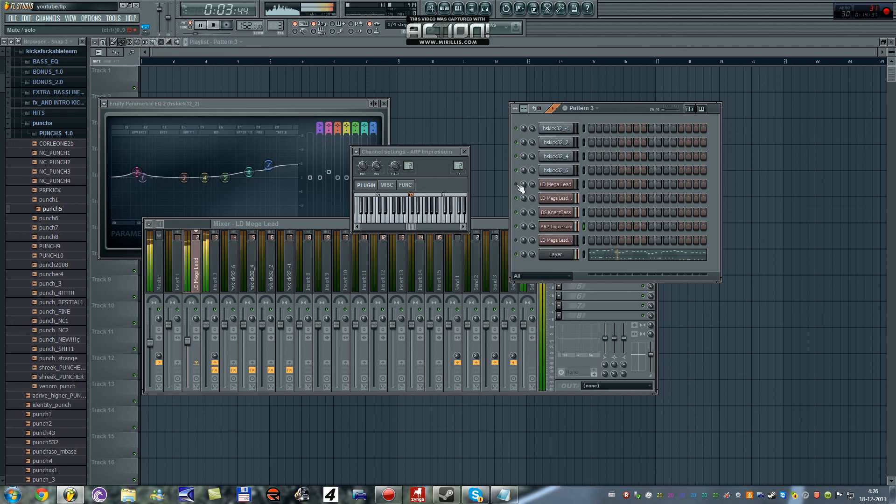
click(555, 185)
click(324, 116)
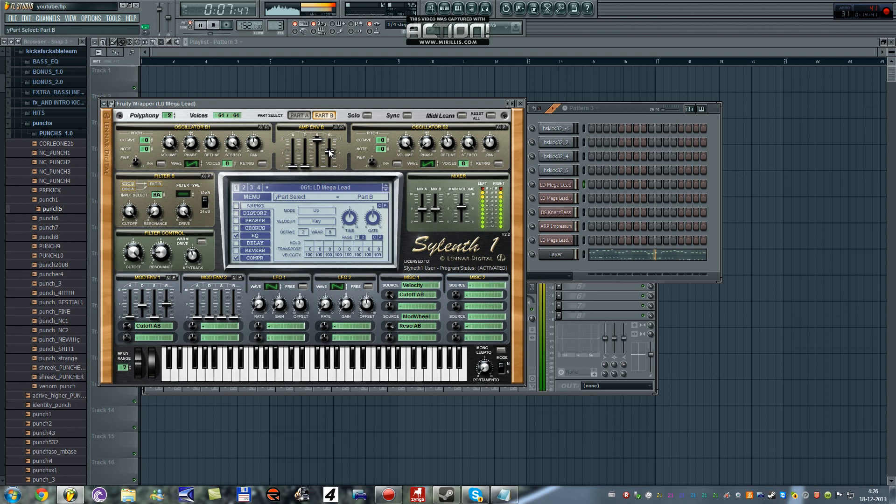
click(520, 103)
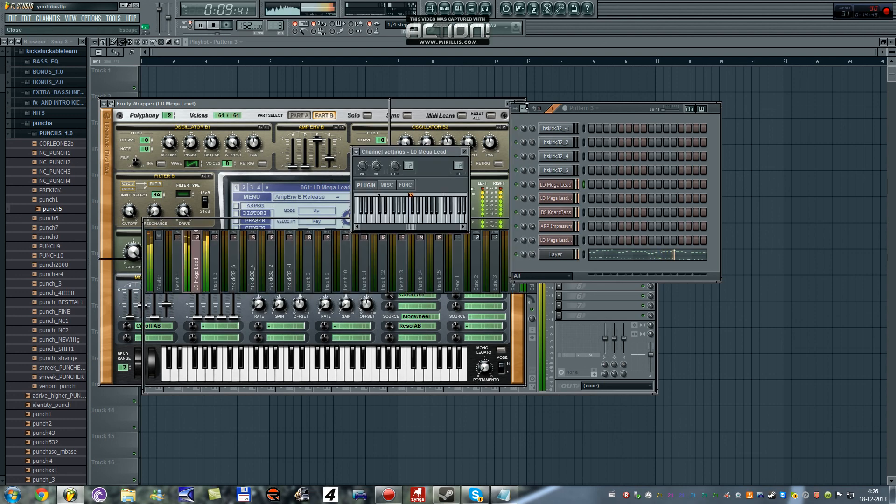
- Stop playback and delete the LD Mega Lead #5 channel just above Layer
key(space)
right_click(547, 240)
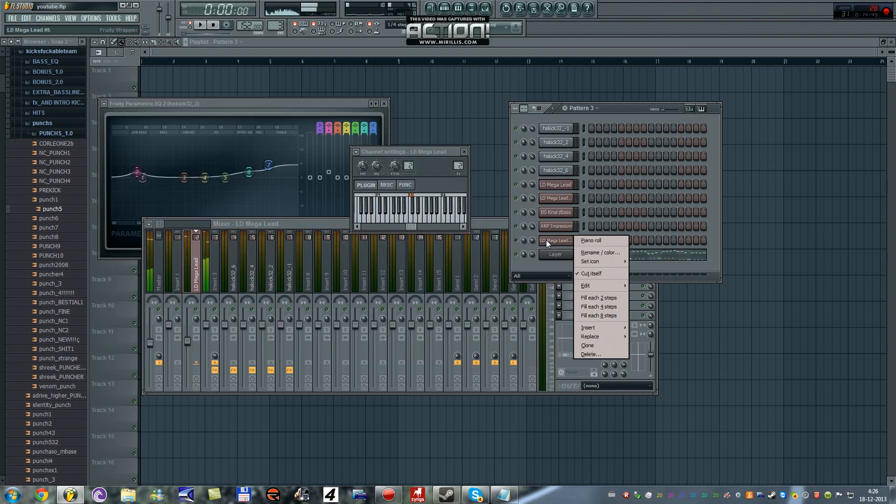
click(589, 355)
click(494, 280)
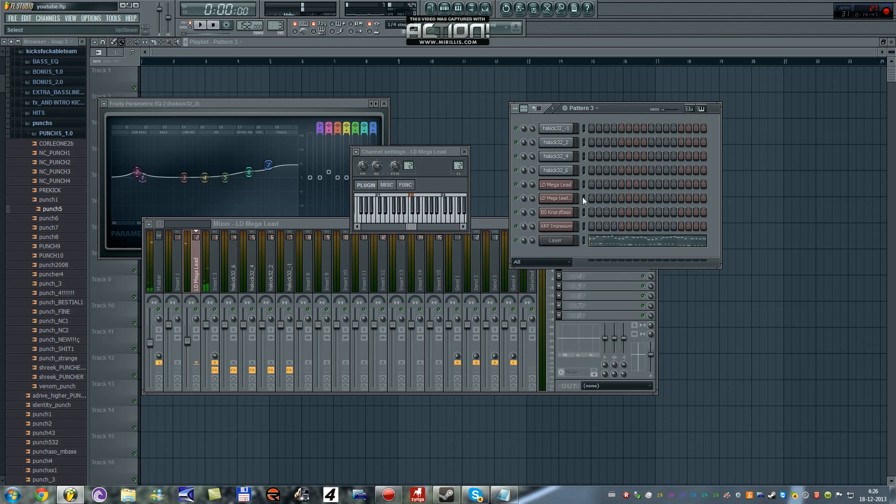